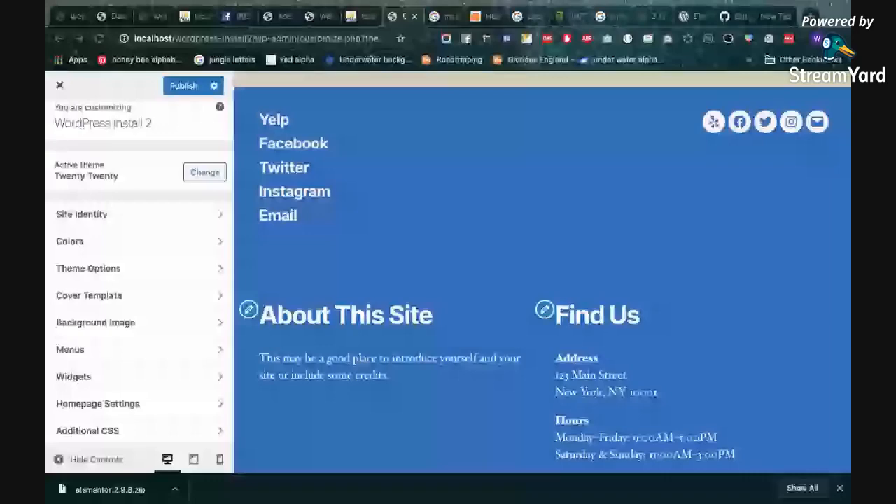
Review which menus are assigned to the theme's desktop, mobile, footer and social menu locations
click(143, 349)
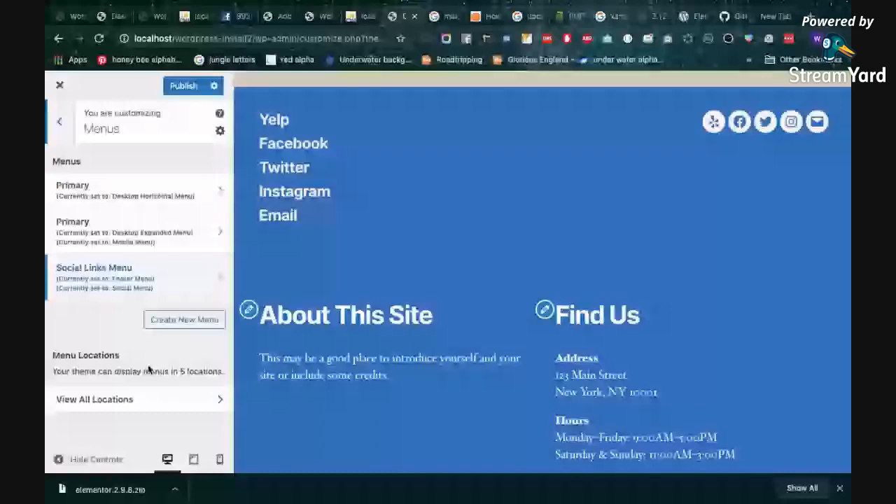
click(113, 399)
scroll(84, 321, down, 2)
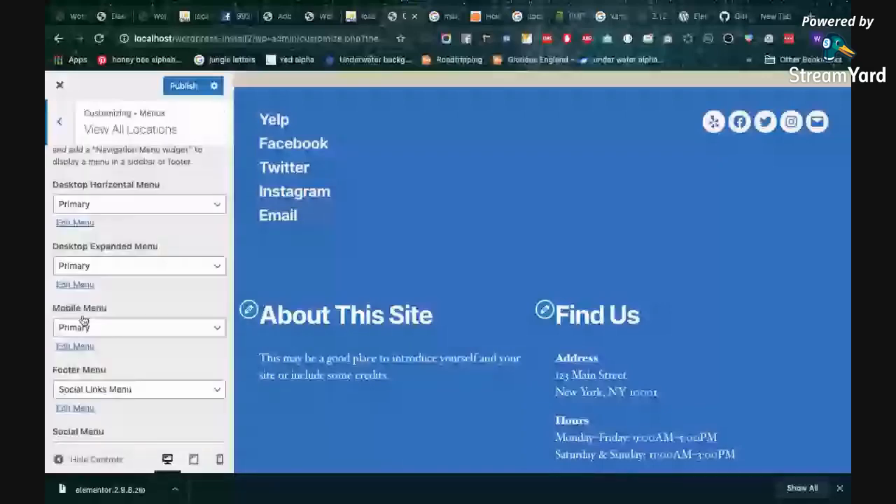
scroll(83, 320, down, 1)
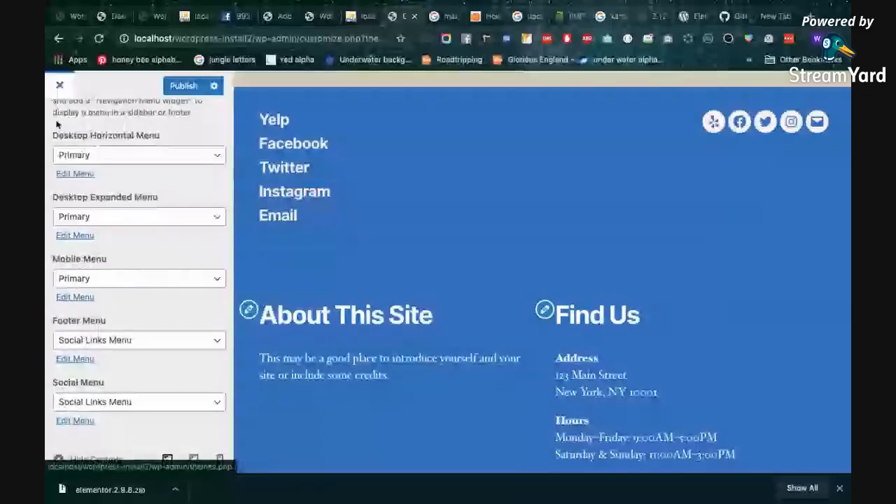
scroll(59, 138, up, 1)
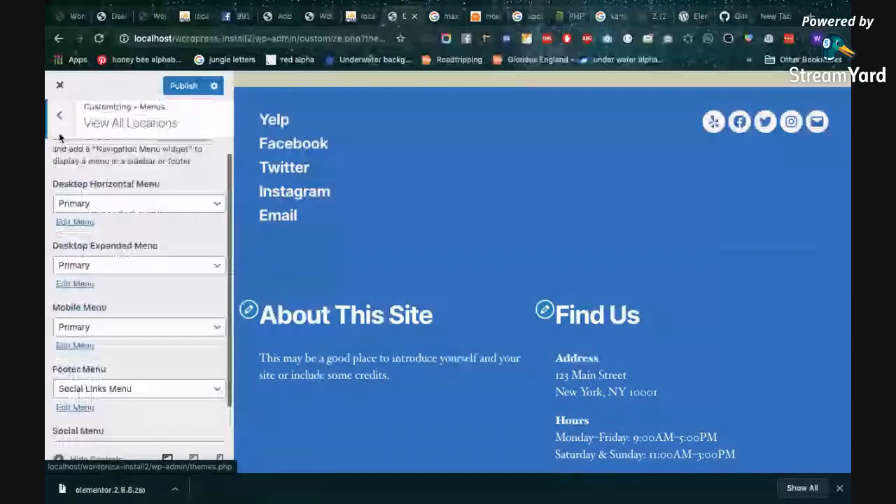
click(60, 116)
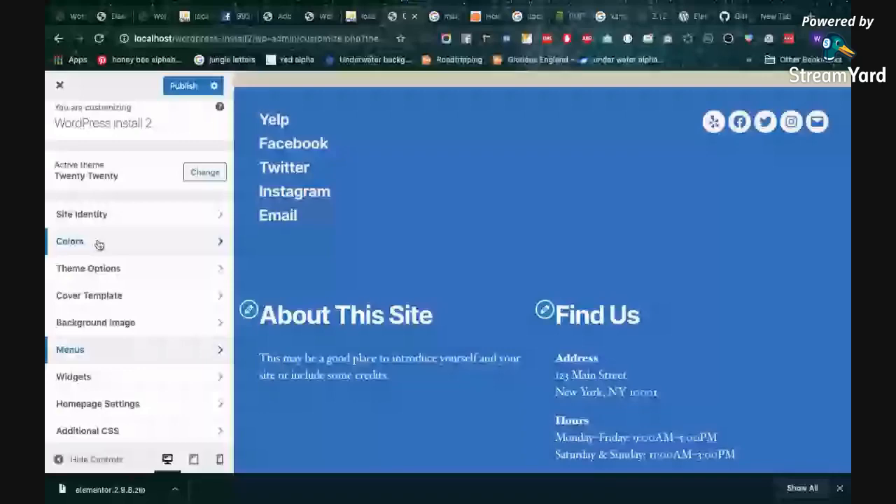
Open the Widgets section and look through the homepage preview for possible widget areas
click(96, 371)
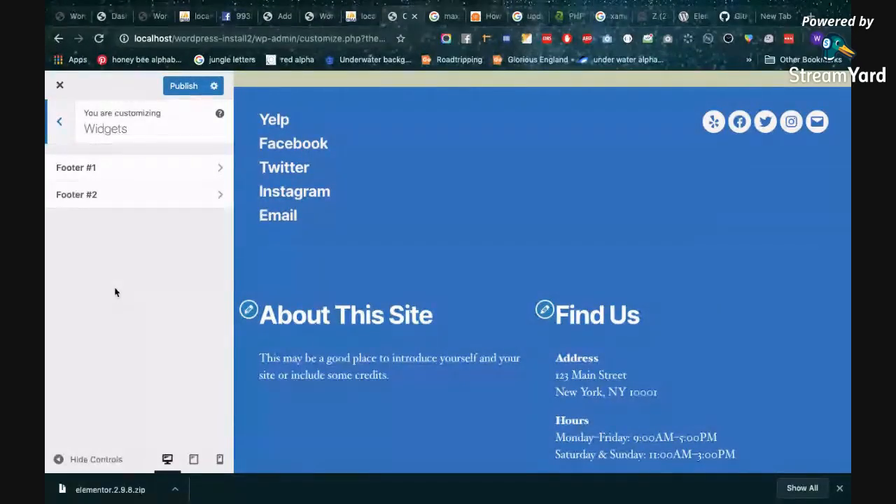
scroll(741, 271, up, 5)
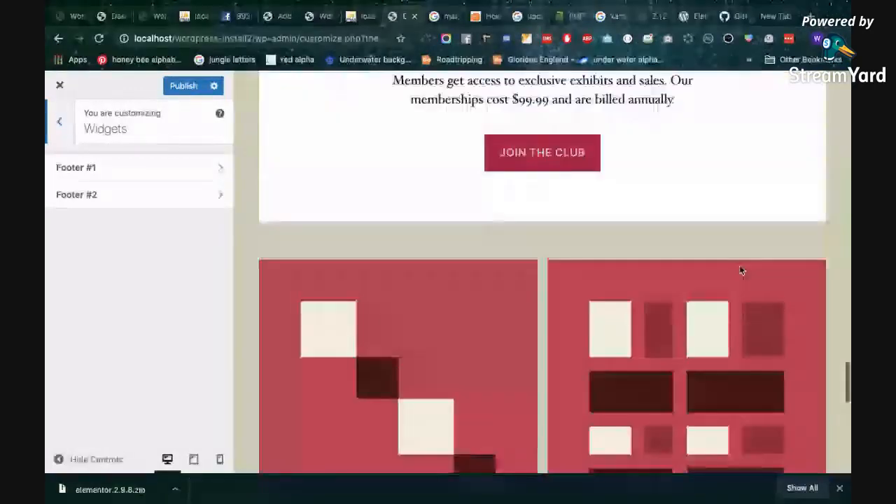
scroll(742, 270, down, 10)
scroll(742, 270, up, 8)
scroll(741, 271, up, 15)
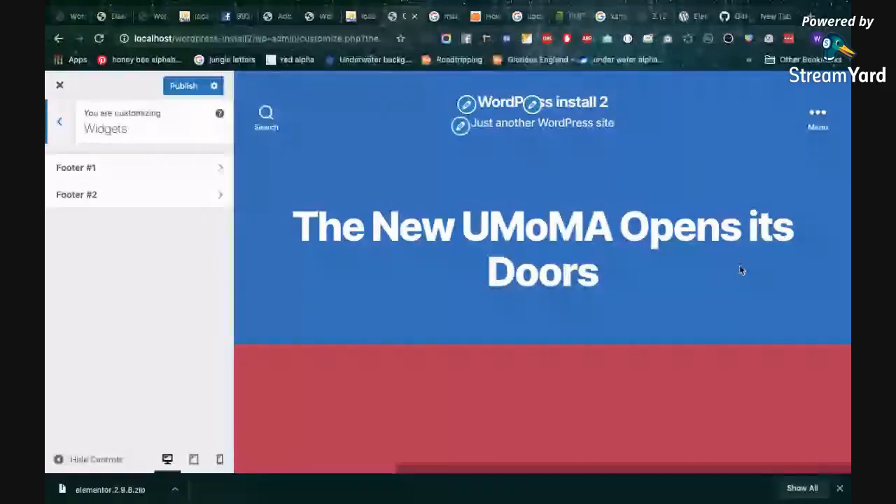
scroll(741, 270, down, 2)
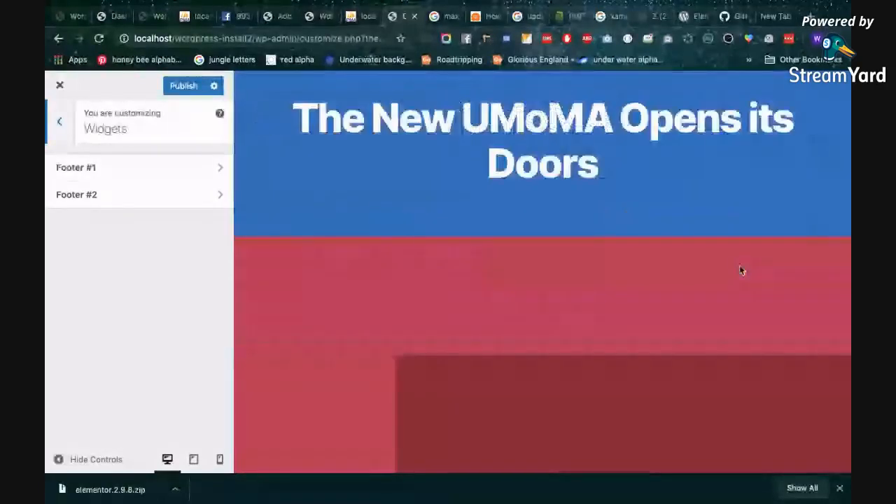
scroll(741, 270, down, 5)
scroll(741, 270, down, 5)
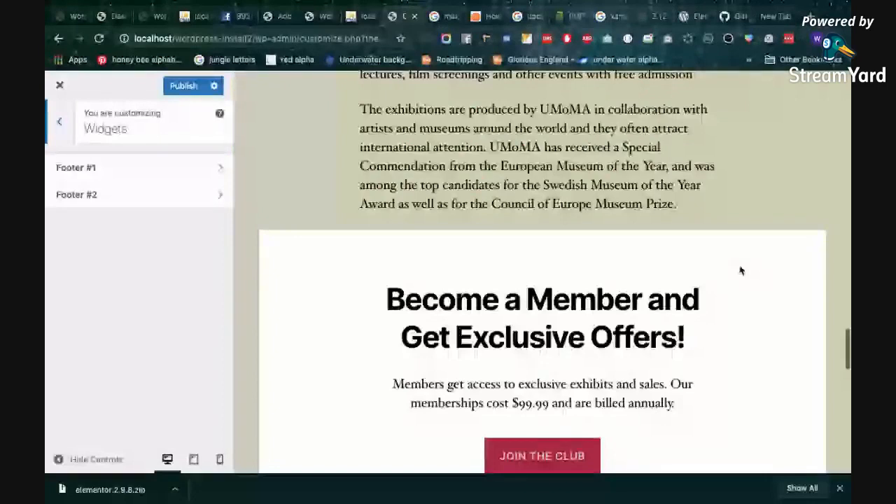
Inspect the widgets in Footer #1 and Footer #2, including the contents of the Find Us text widget
click(76, 168)
click(56, 131)
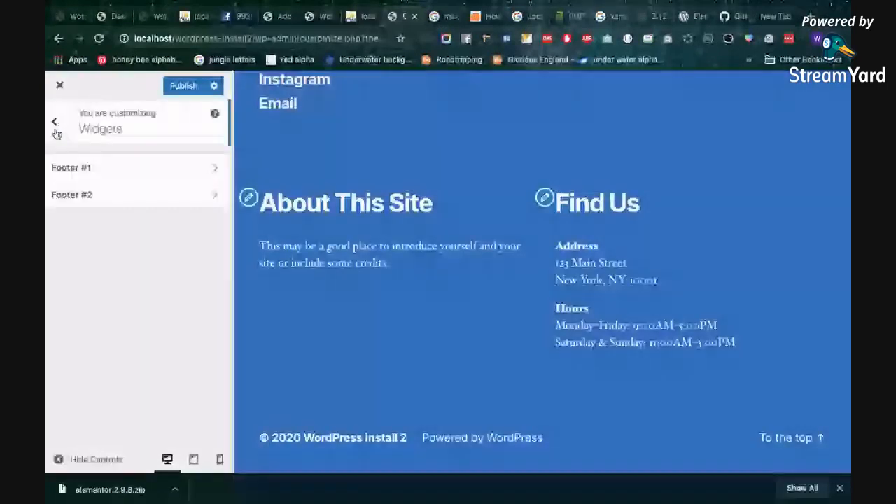
click(163, 172)
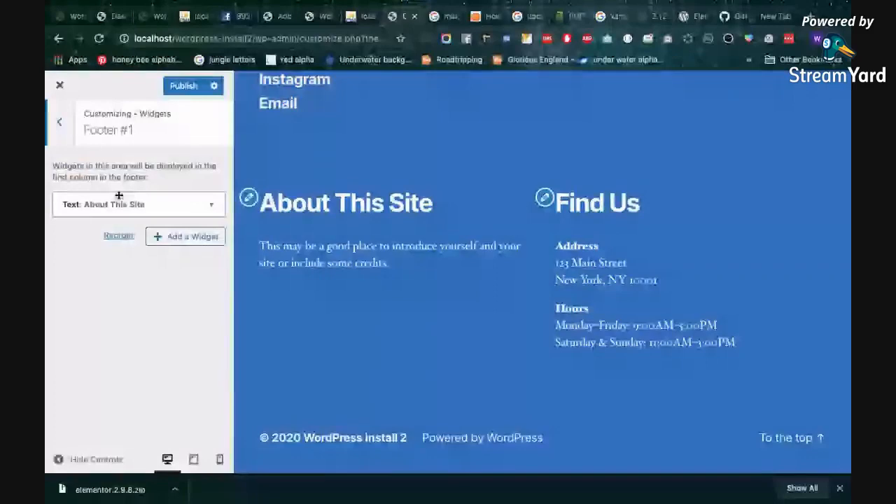
click(61, 124)
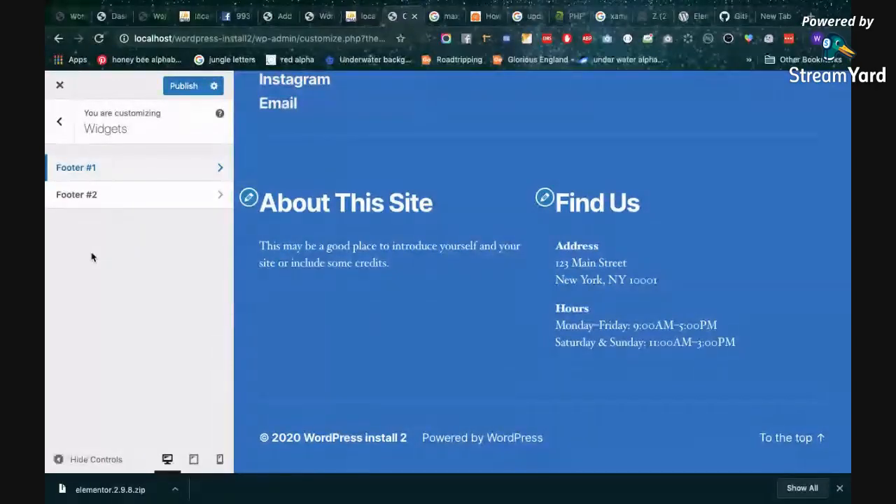
click(98, 194)
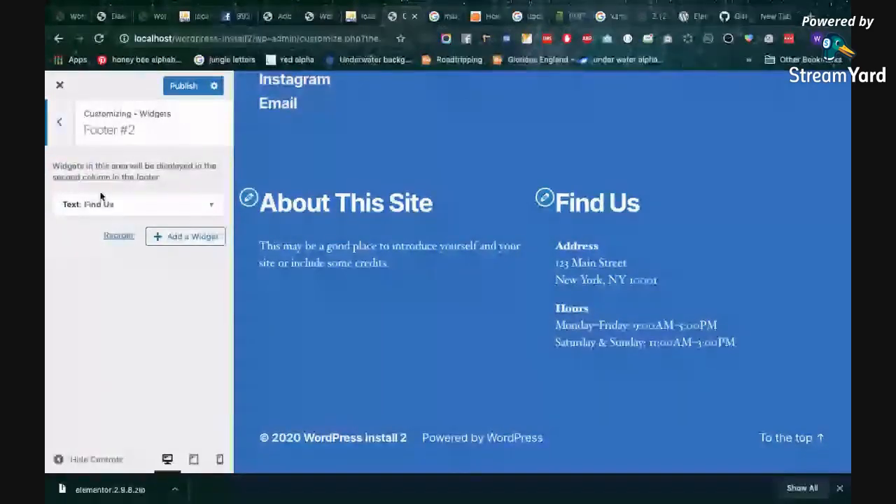
click(545, 199)
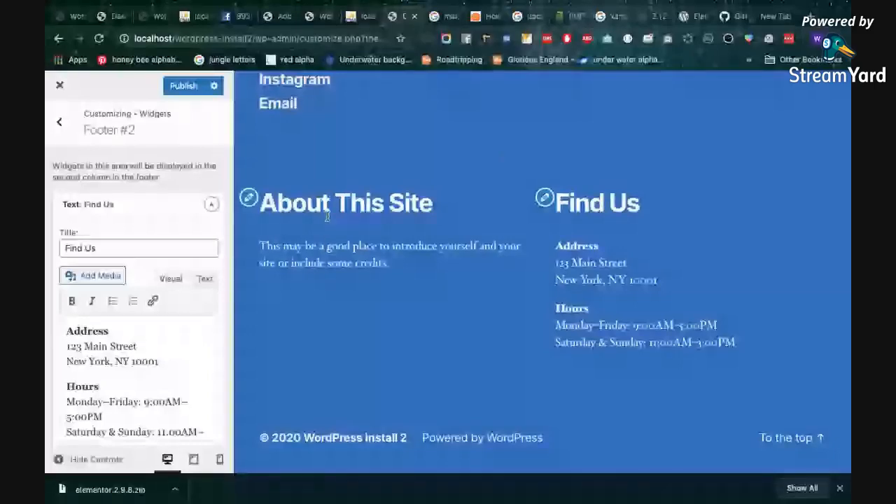
key(Escape)
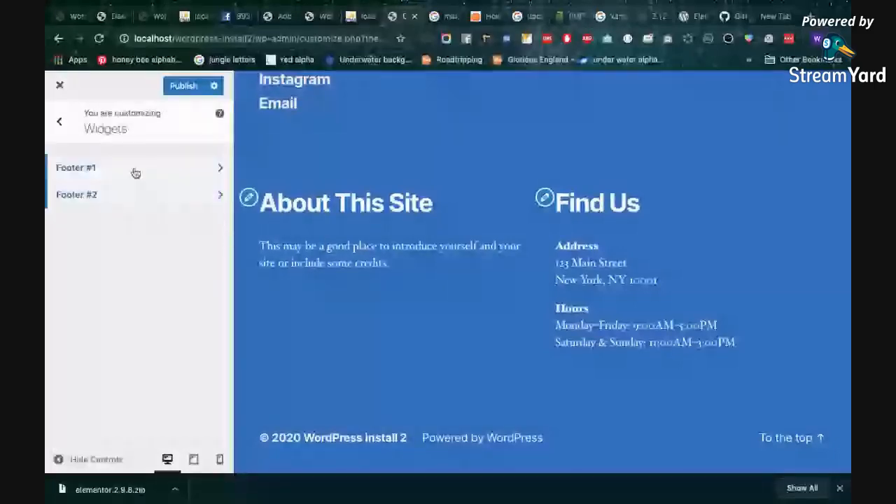
Add an Image widget to the Footer #1 area
click(136, 171)
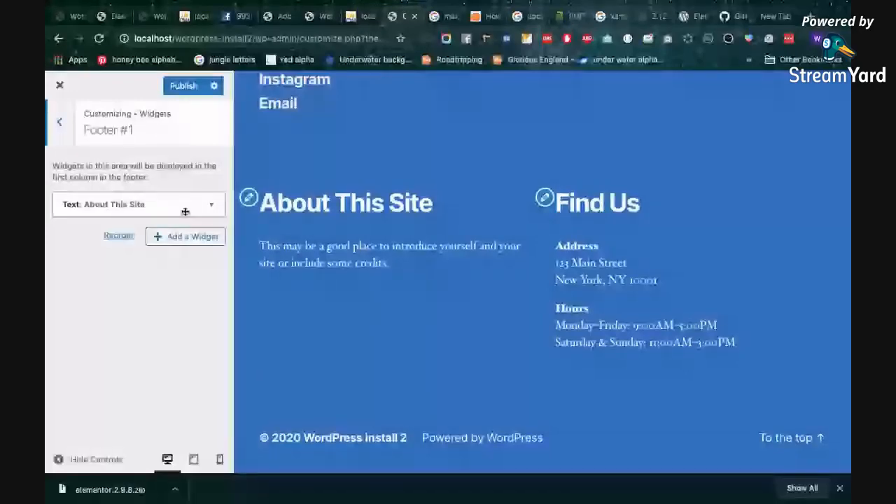
key(Escape)
click(122, 166)
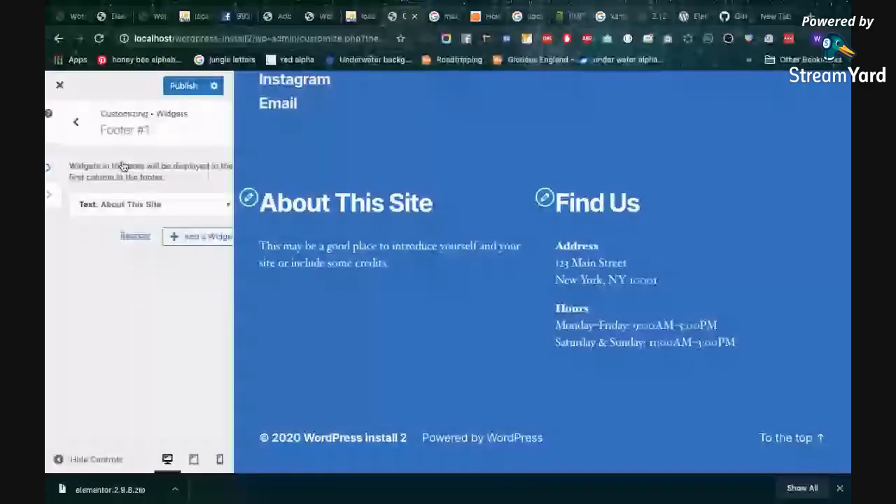
click(168, 236)
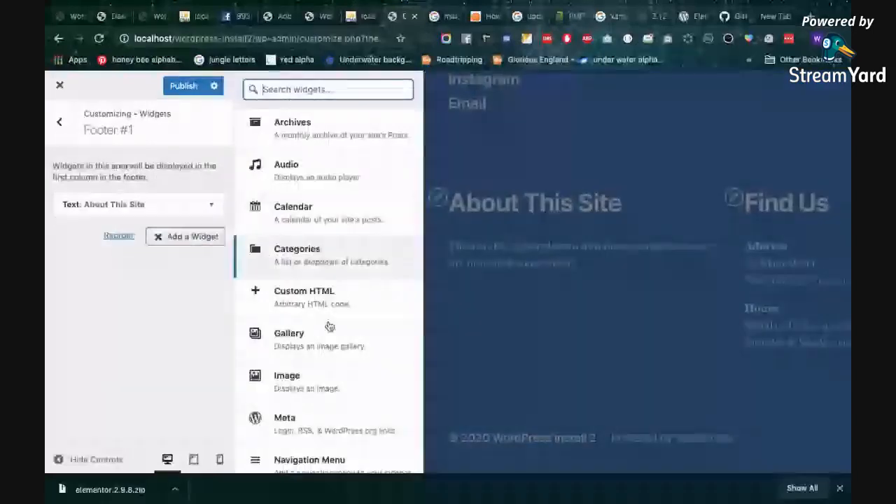
scroll(329, 327, down, 6)
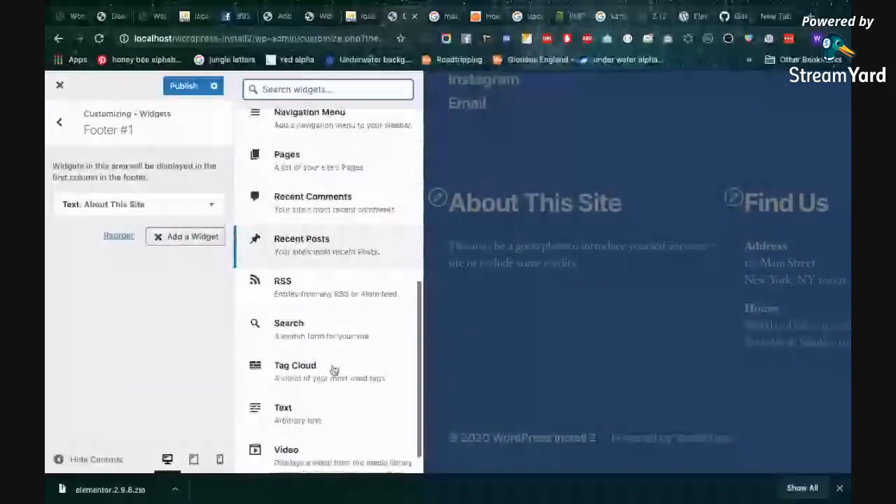
scroll(329, 293, up, 3)
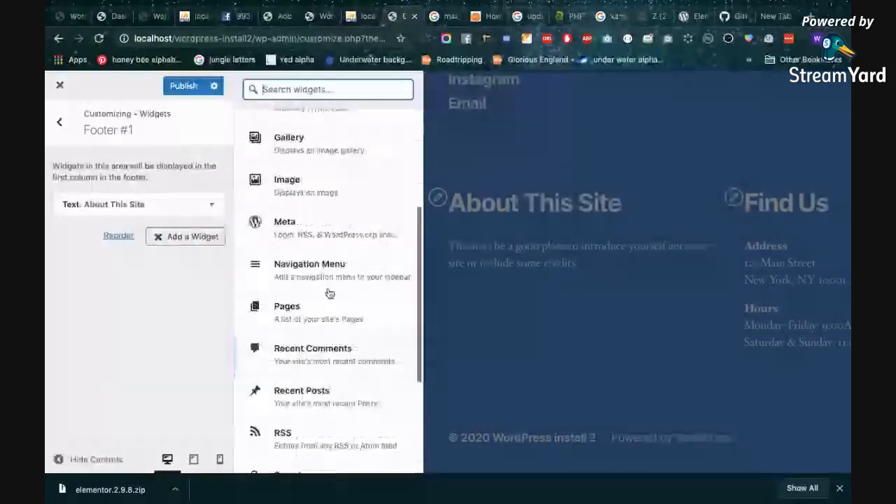
scroll(329, 292, up, 1)
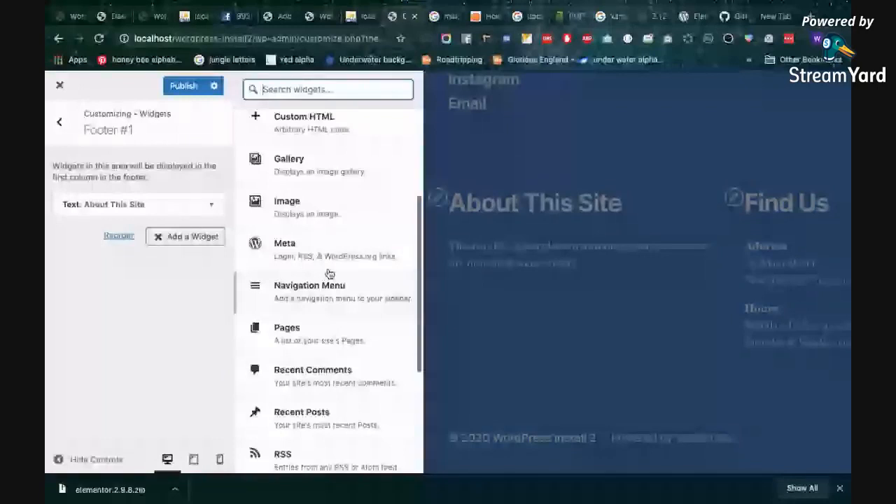
scroll(329, 273, up, 5)
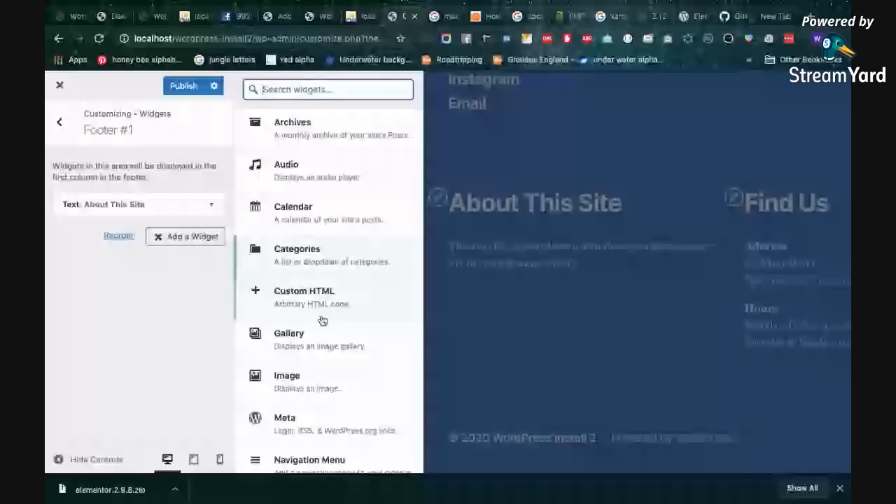
scroll(323, 320, down, 2)
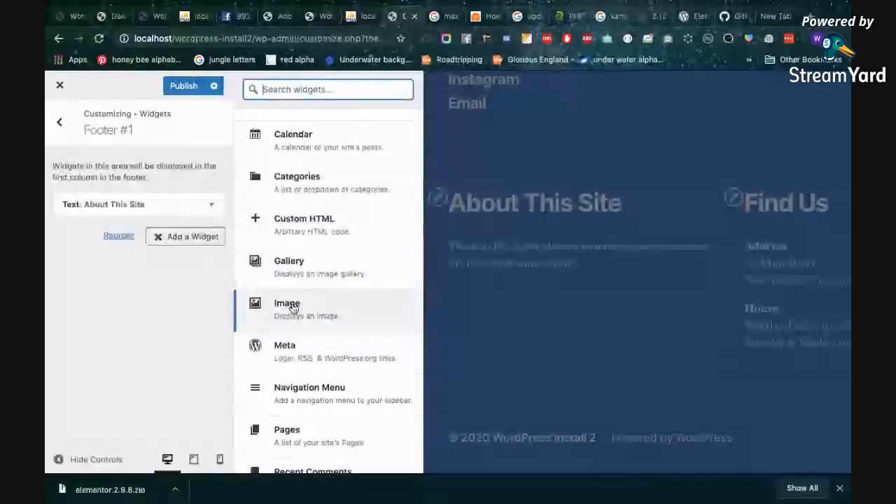
click(293, 308)
Title the new image widget "Footwr 1 Image"
click(122, 274)
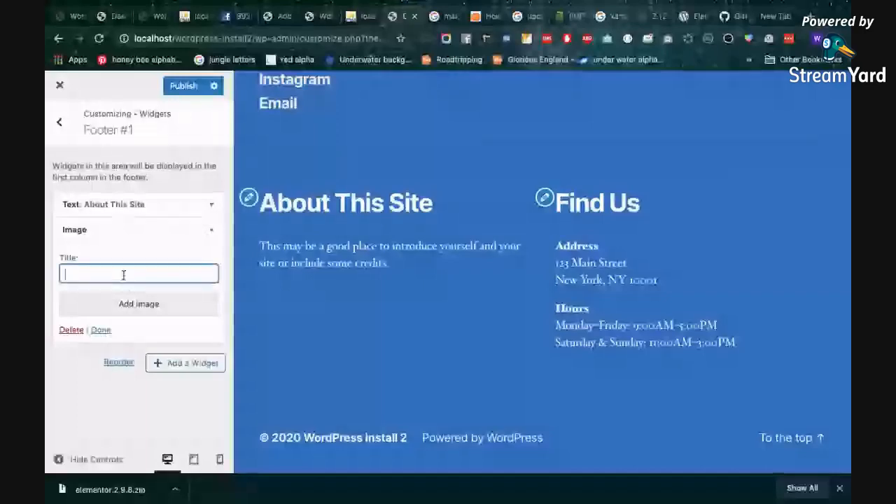
text(Direc)
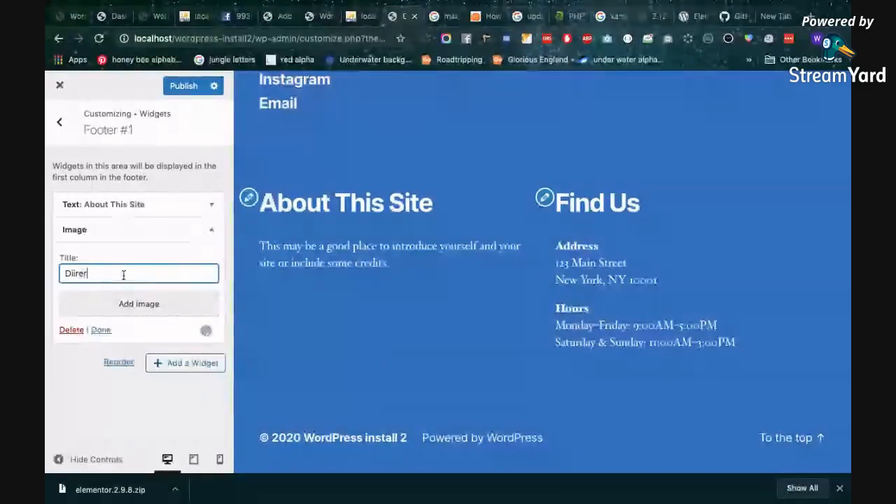
key(BackSpace)
key(BackSpace)
key(BackSpace)
key(BackSpace)
key(BackSpace)
key(BackSpace)
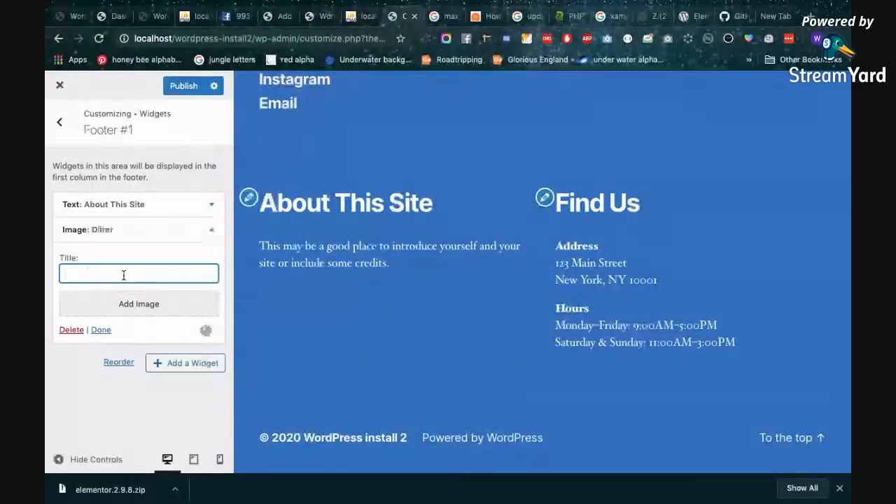
text(Foo)
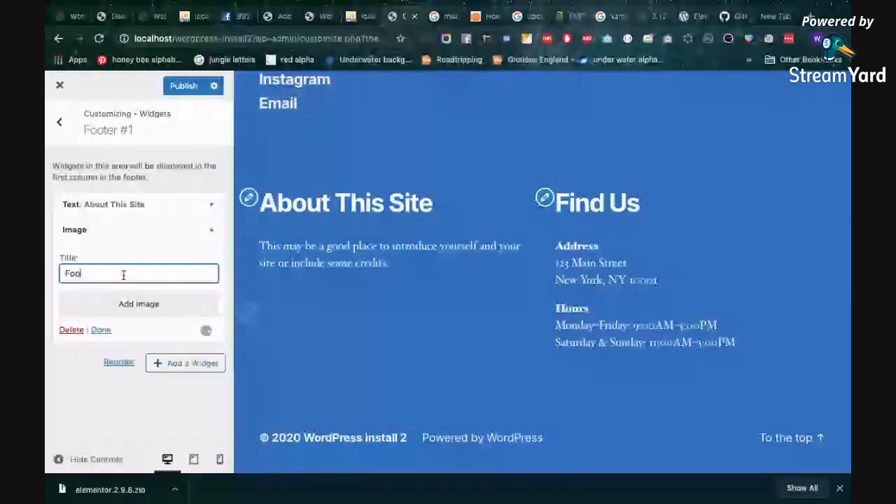
text(twr 1 Image)
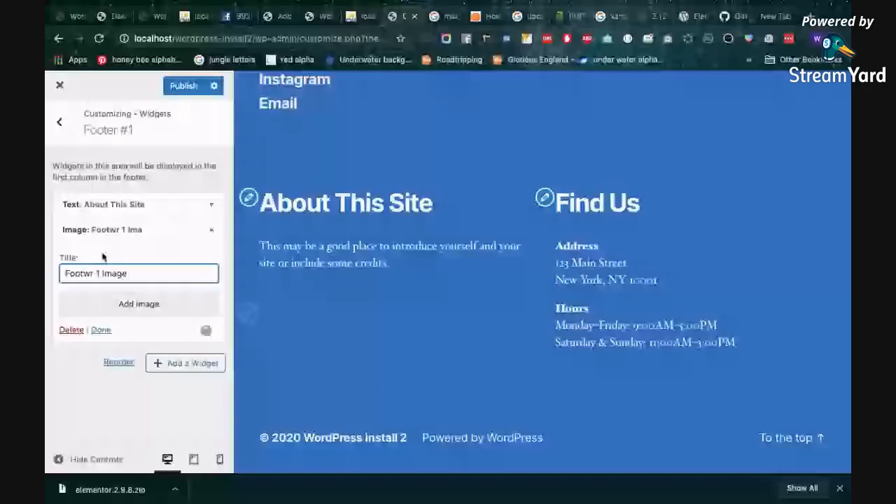
Start adding an image to the Footer #1 image widget by uploading a file from the computer
click(138, 304)
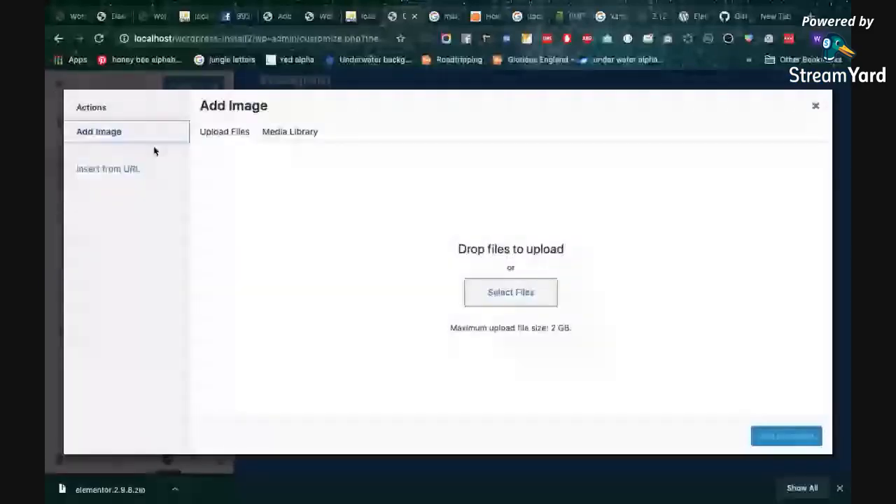
click(288, 131)
click(240, 136)
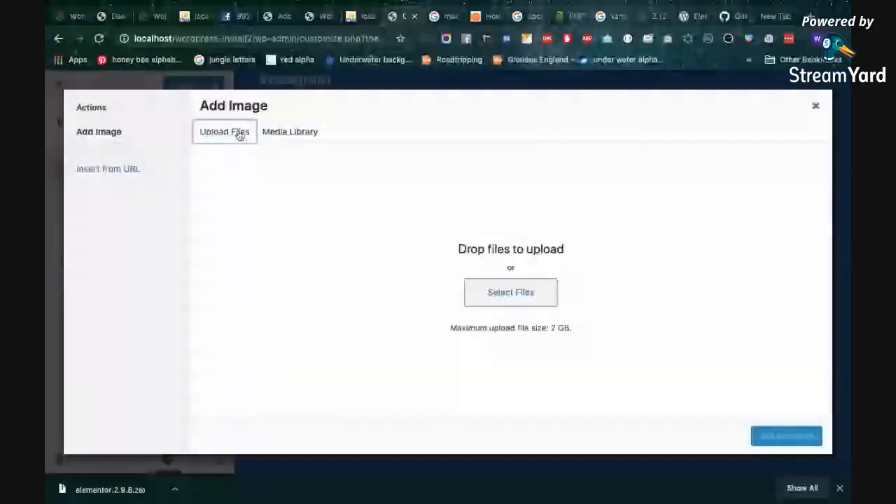
click(511, 292)
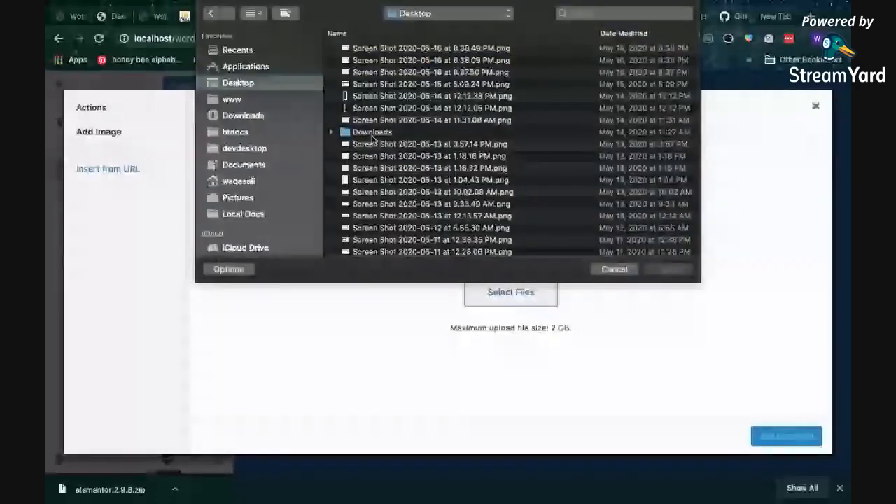
Preview several screenshots in the Desktop folder to look for a suitable widget image
click(389, 216)
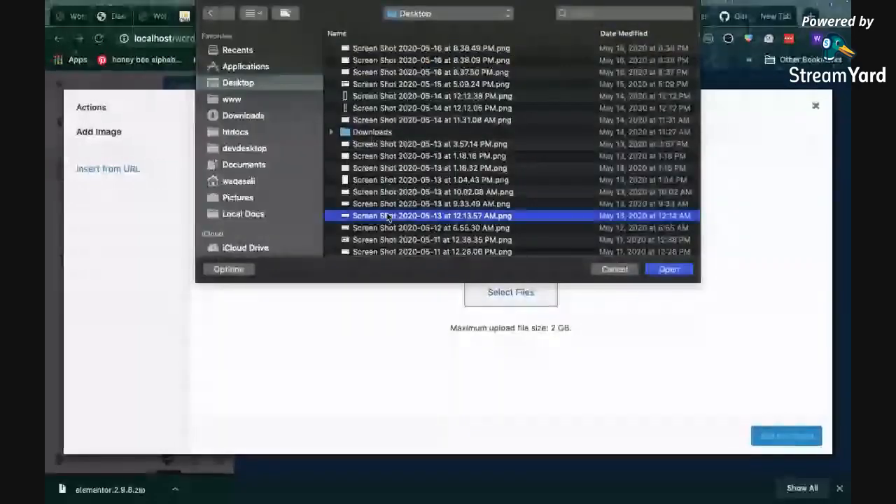
click(391, 144)
key(space)
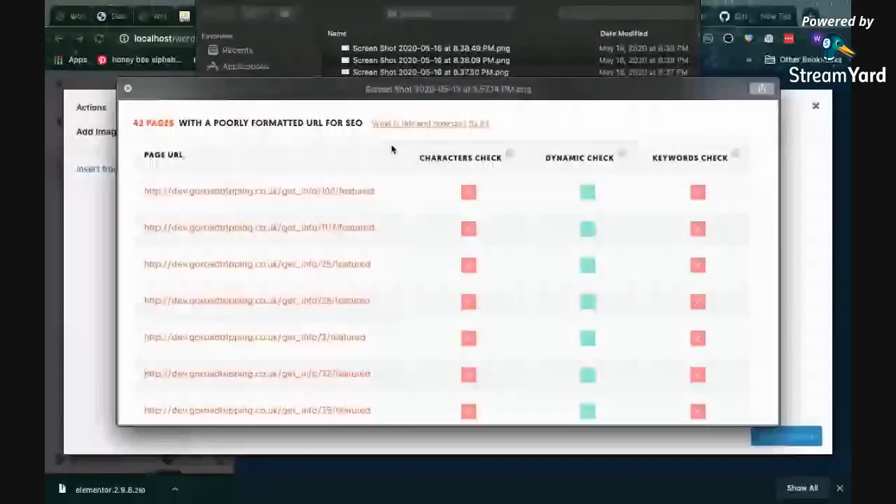
key(space)
scroll(392, 149, down, 5)
scroll(392, 152, down, 5)
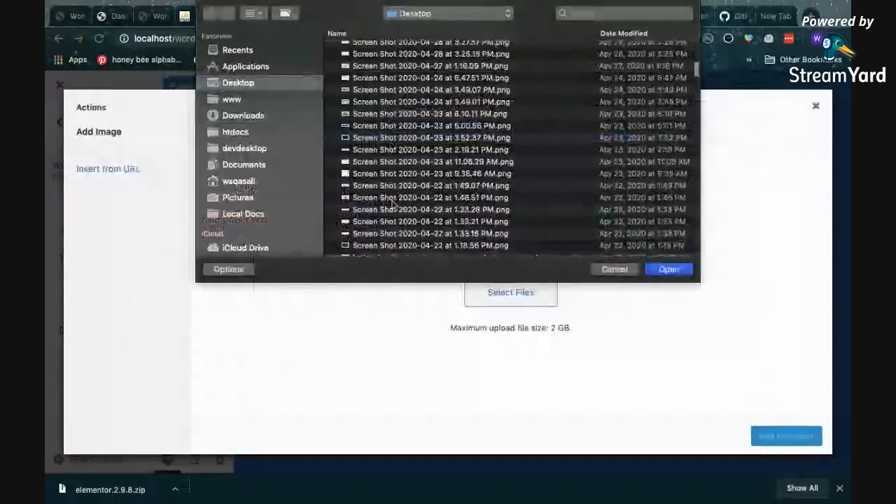
click(393, 204)
key(space)
key(space)
scroll(393, 204, down, 5)
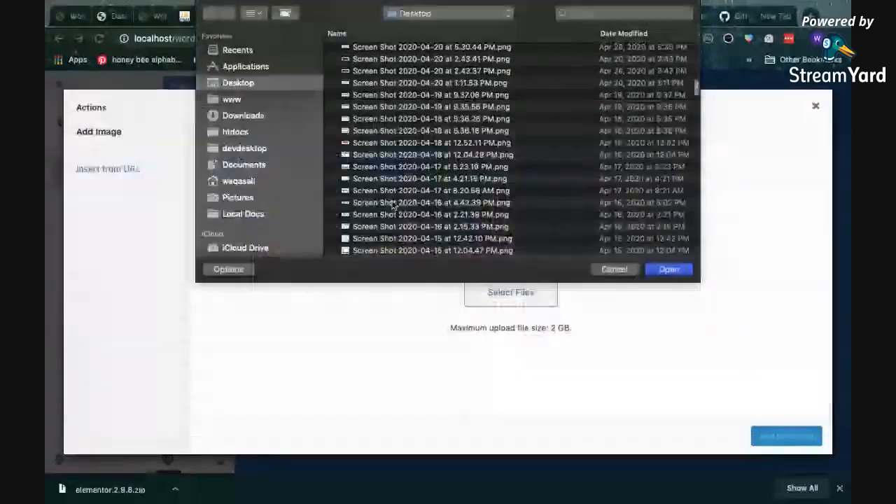
scroll(393, 204, down, 5)
click(376, 141)
key(space)
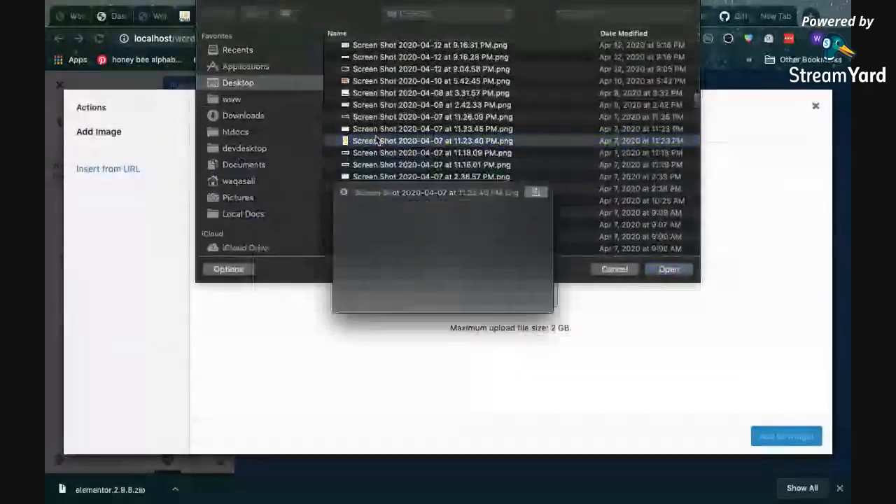
key(space)
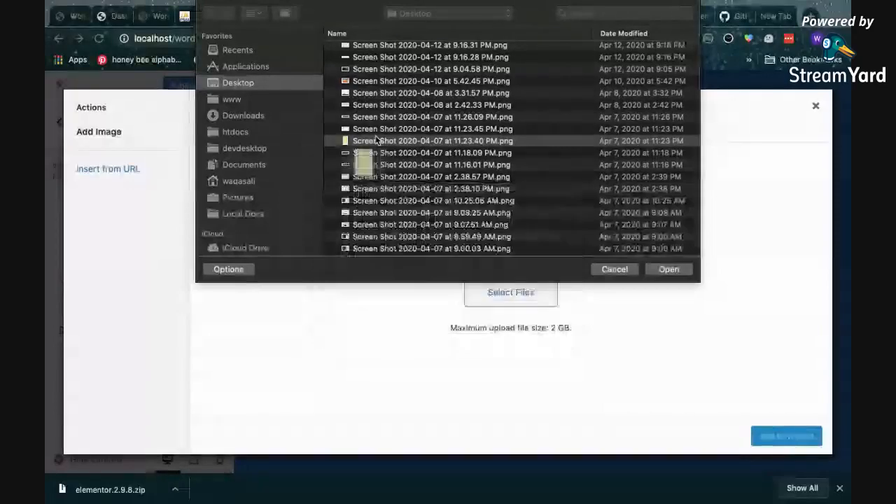
scroll(377, 140, down, 10)
scroll(377, 141, down, 1)
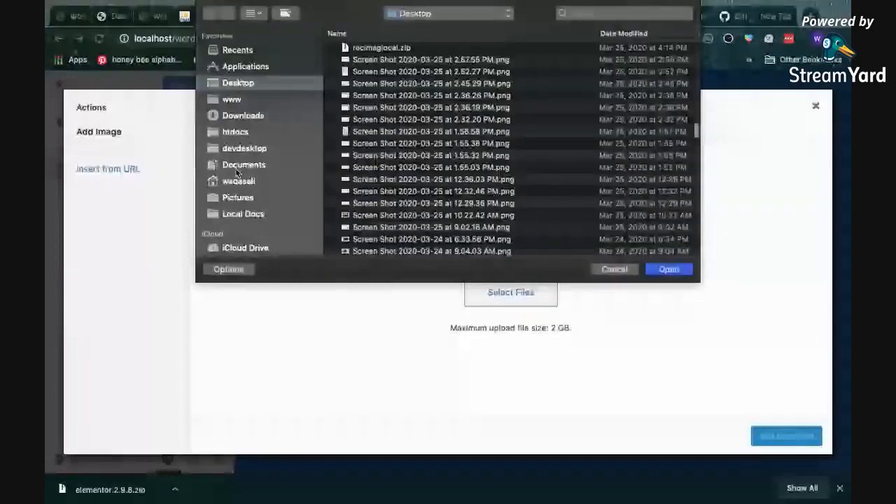
Upload DevC Cover.jpg from the Pictures folder, add it to the Footer #1 image widget, and collapse the widget
click(238, 198)
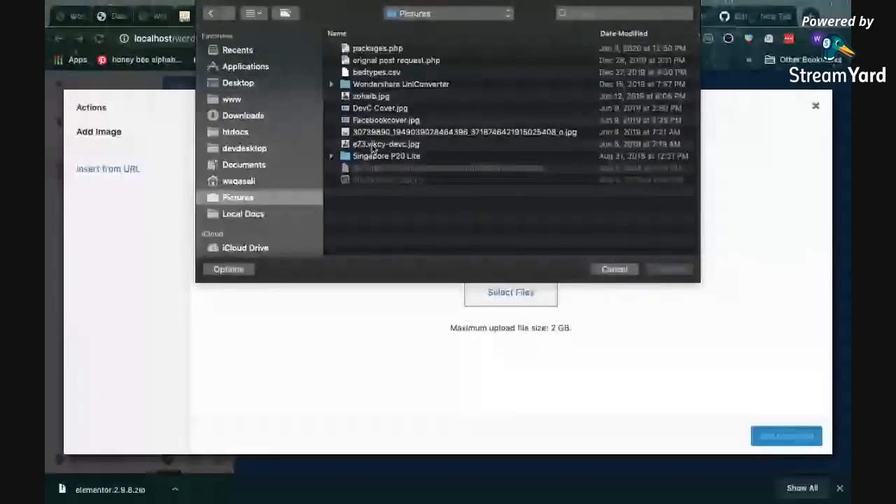
click(371, 108)
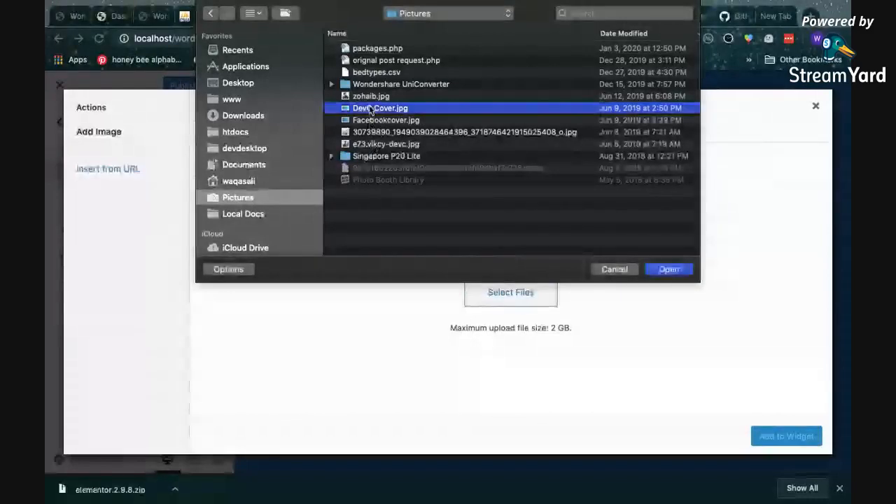
click(684, 268)
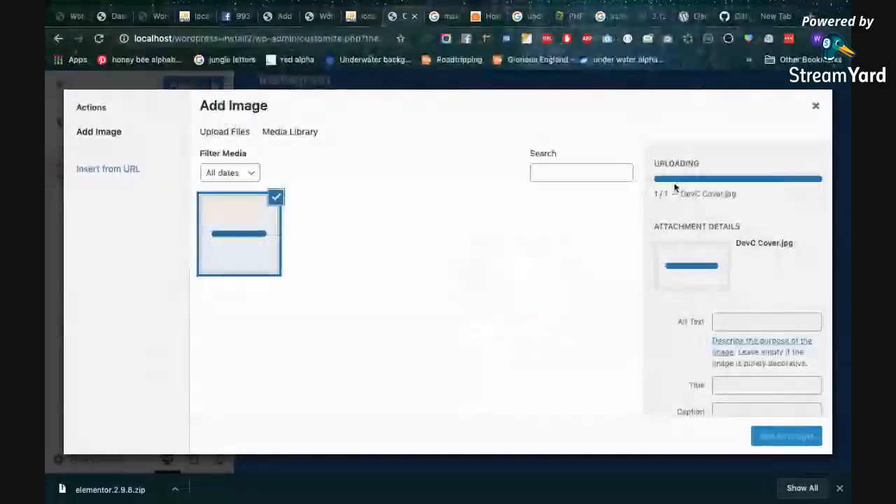
scroll(675, 187, down, 5)
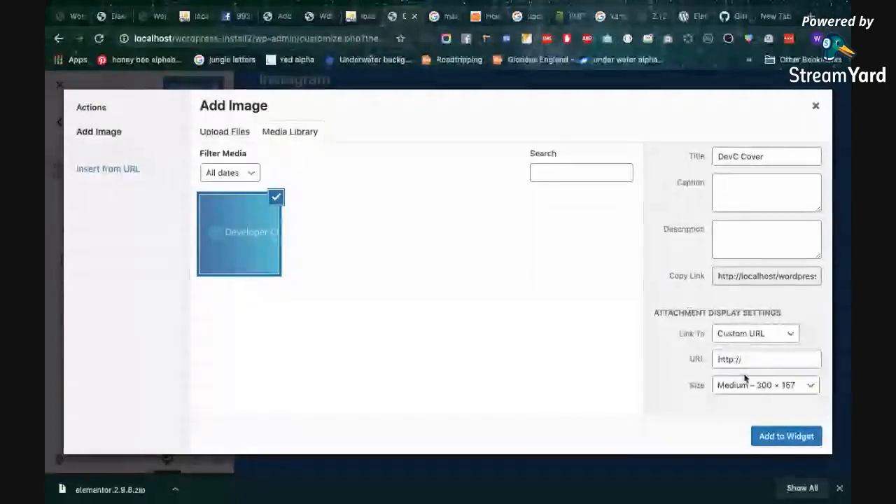
click(792, 439)
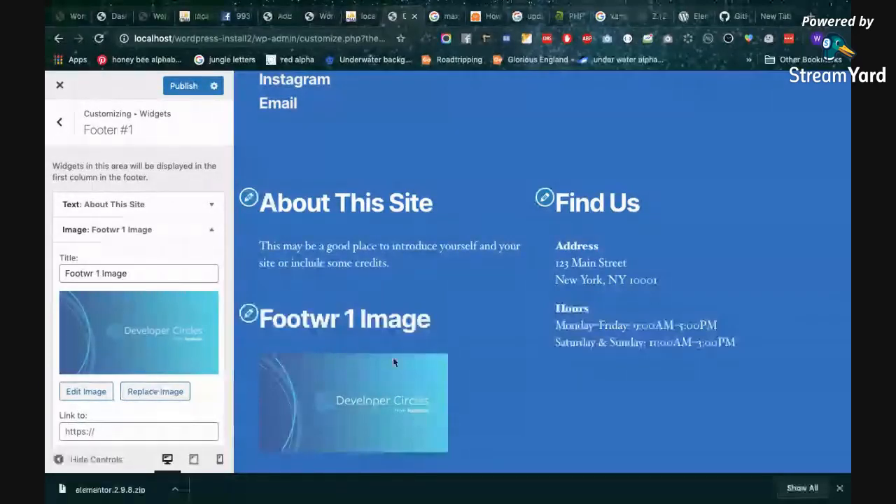
click(206, 231)
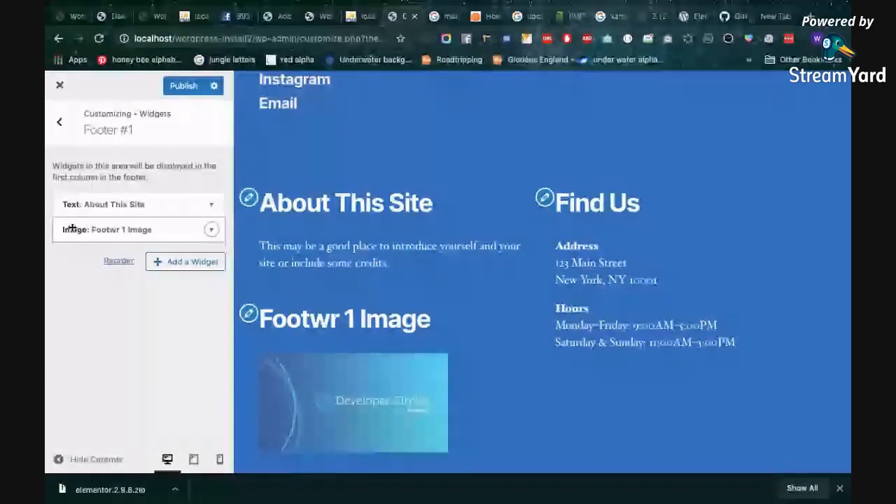
mouse_move(70, 229)
mouse_down()
mouse_move(70, 197)
mouse_move(75, 235)
mouse_up()
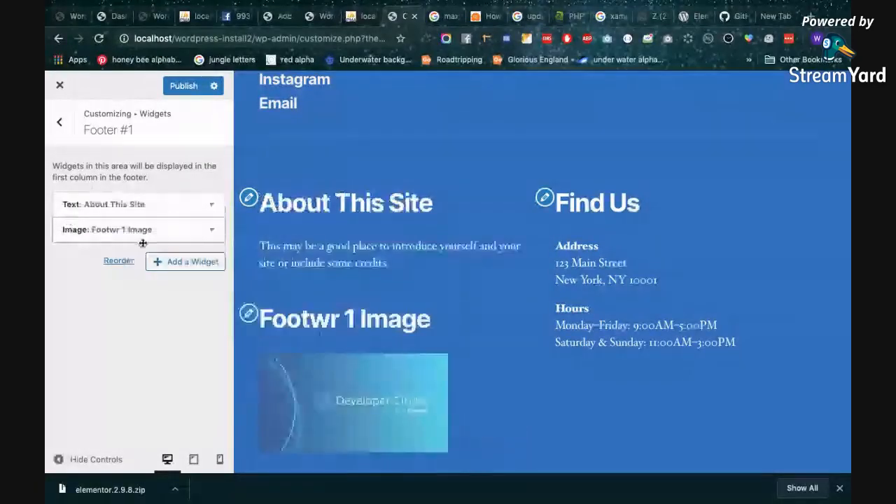
Add a Navigation Menu widget to Footer #1 that uses the Social Links Menu
click(203, 259)
scroll(300, 264, down, 3)
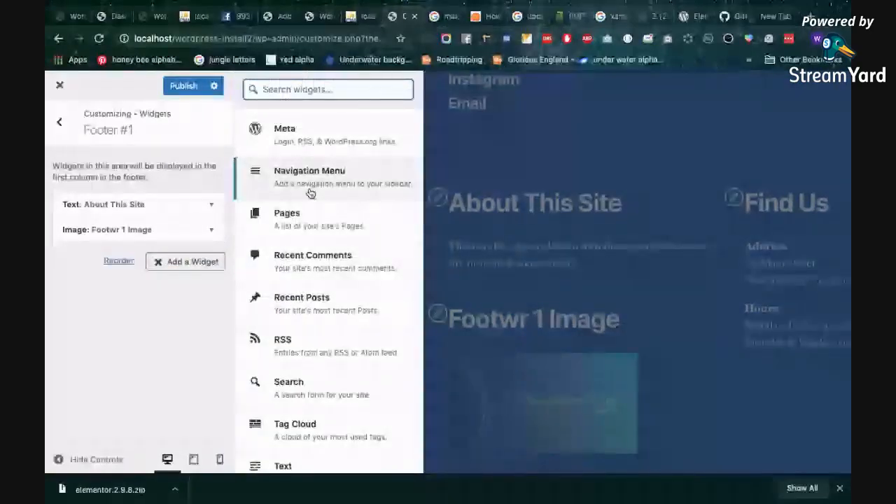
click(310, 193)
click(133, 338)
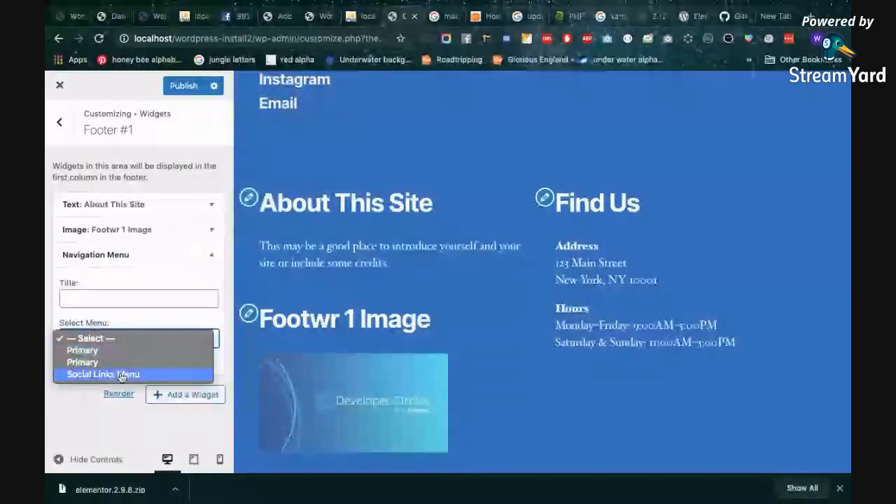
click(121, 374)
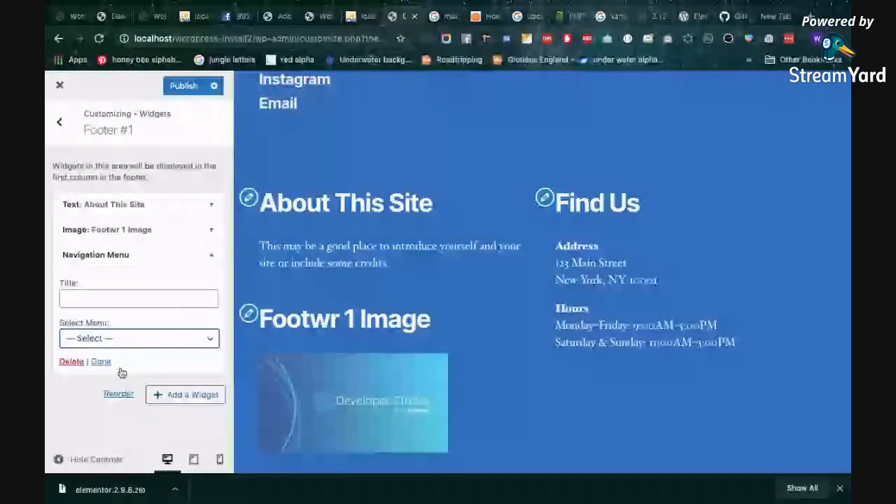
scroll(367, 349, down, 3)
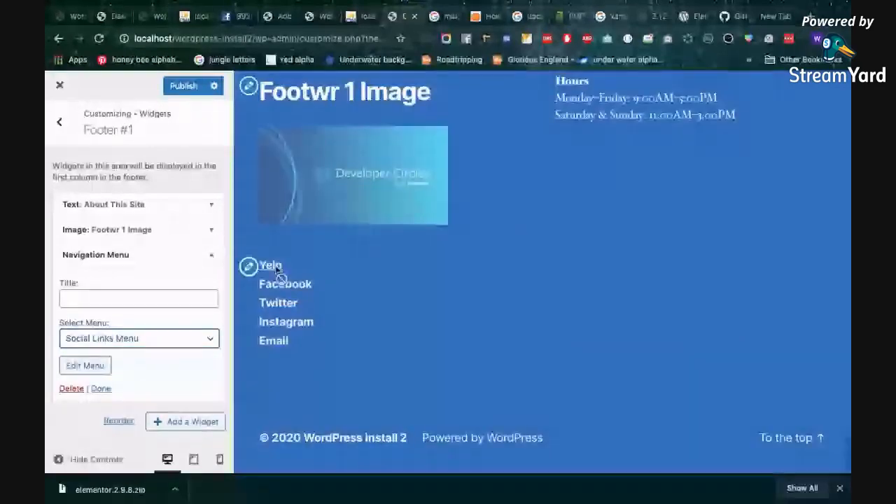
scroll(279, 272, up, 2)
click(212, 256)
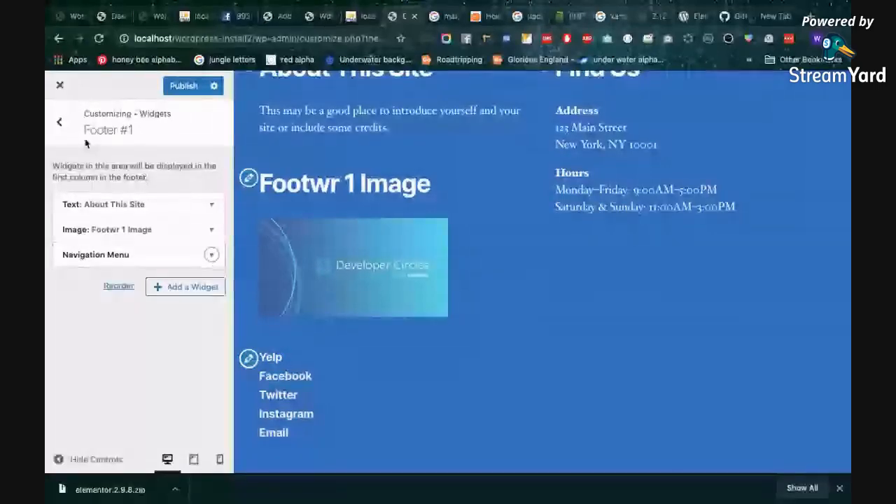
Return to the widget areas list and review the whole homepage preview, from the header to the updated footer
click(59, 122)
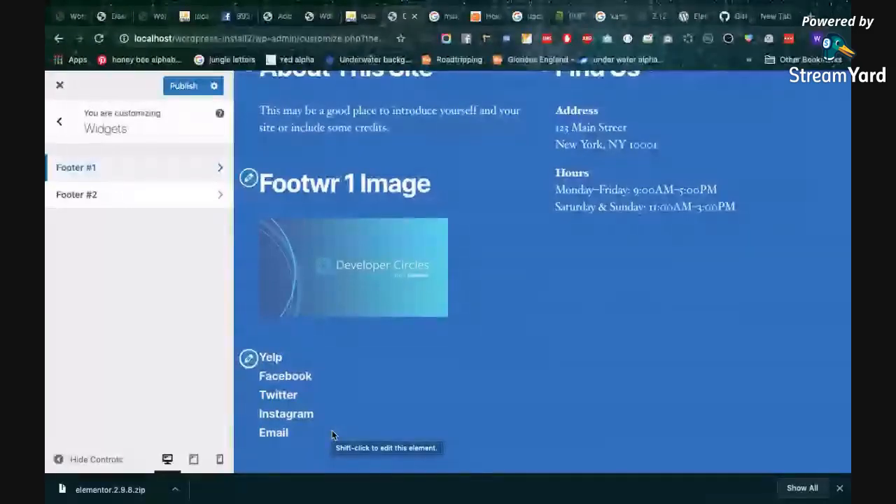
scroll(481, 415, up, 2)
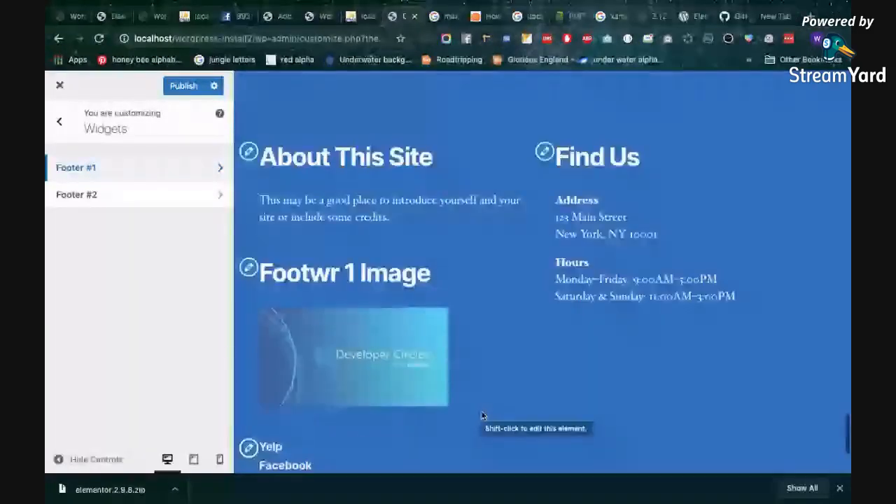
scroll(482, 416, up, 20)
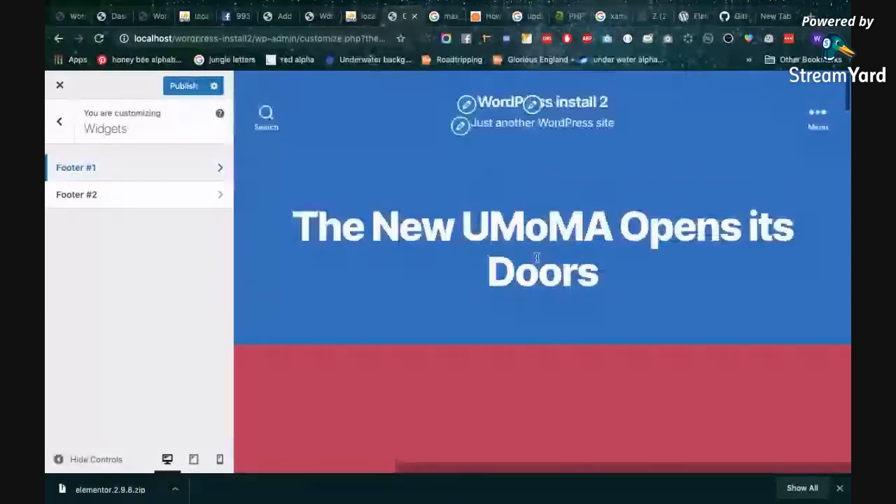
scroll(510, 280, down, 5)
scroll(438, 216, down, 1)
scroll(618, 144, up, 3)
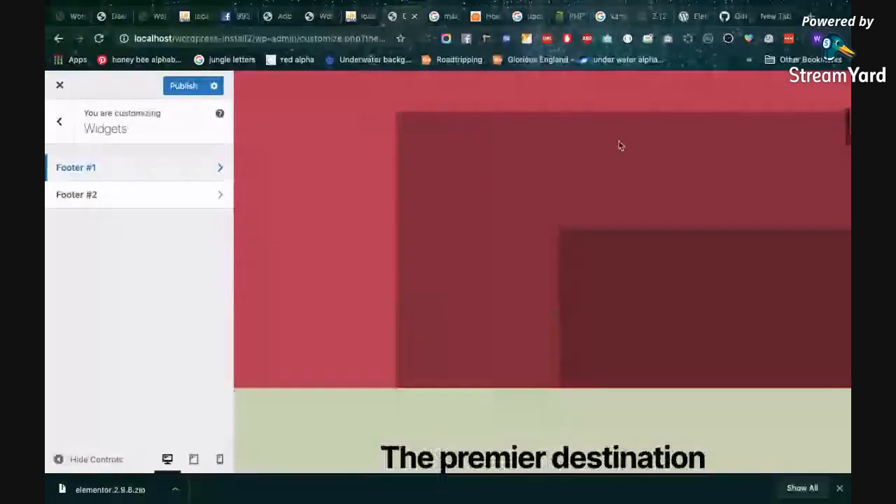
scroll(522, 176, down, 1)
scroll(521, 177, down, 10)
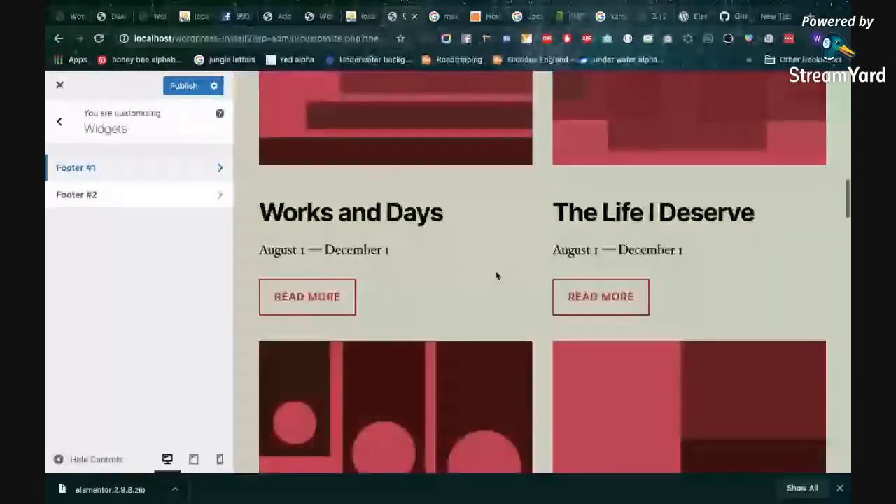
scroll(389, 350, down, 8)
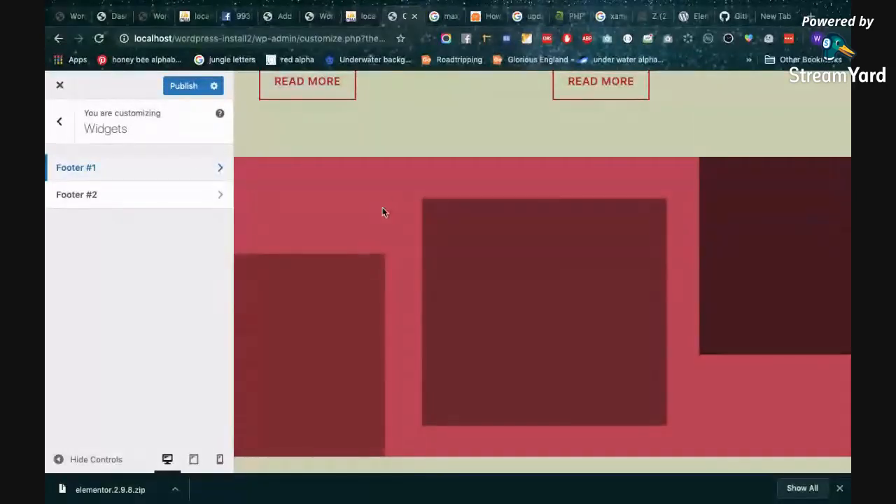
scroll(500, 232, down, 3)
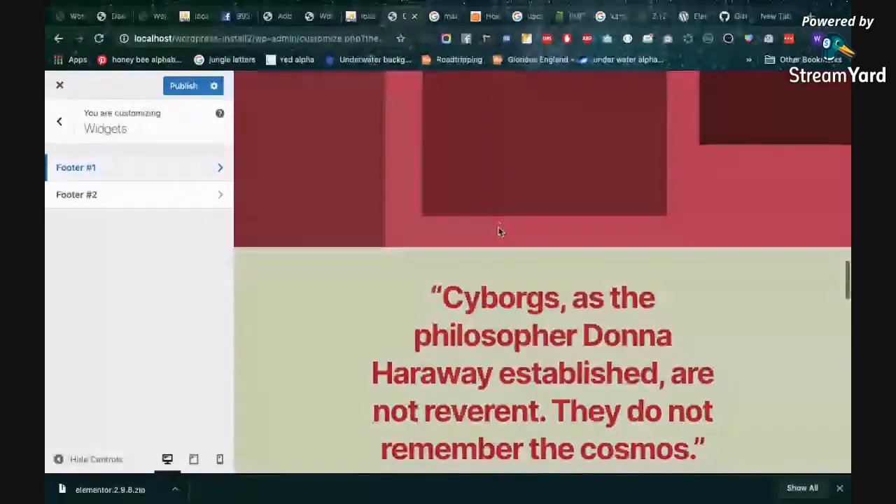
scroll(500, 231, down, 5)
scroll(490, 346, down, 10)
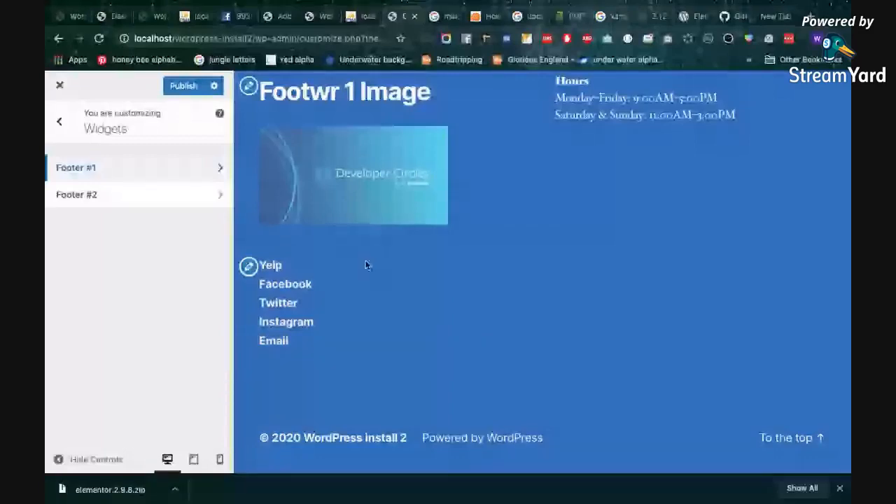
scroll(366, 264, up, 10)
scroll(366, 264, down, 8)
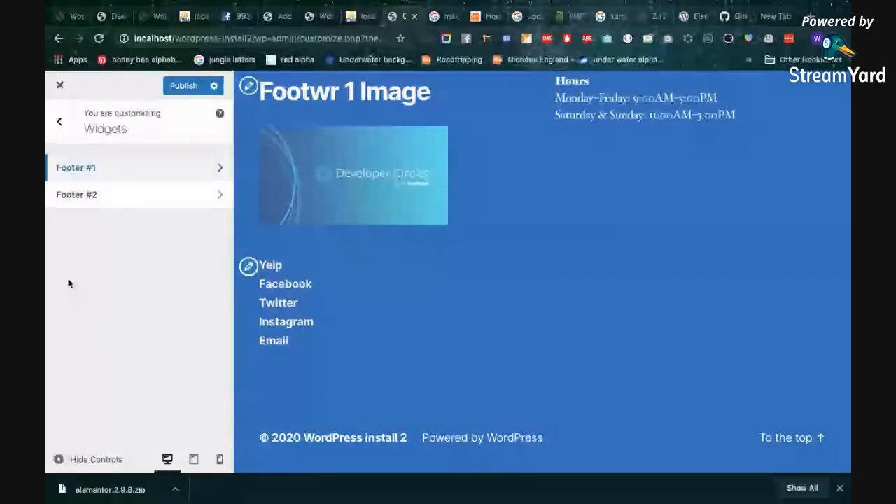
Open the Homepage Settings to examine the homepage display options
click(59, 133)
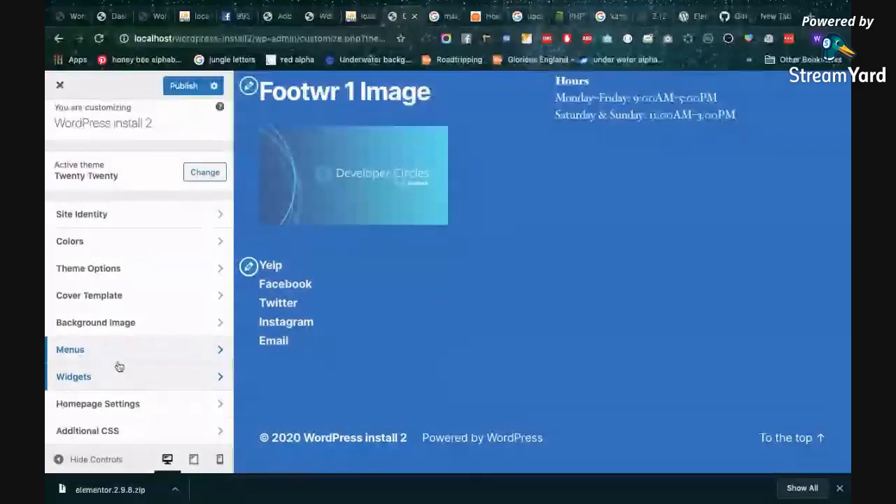
click(111, 404)
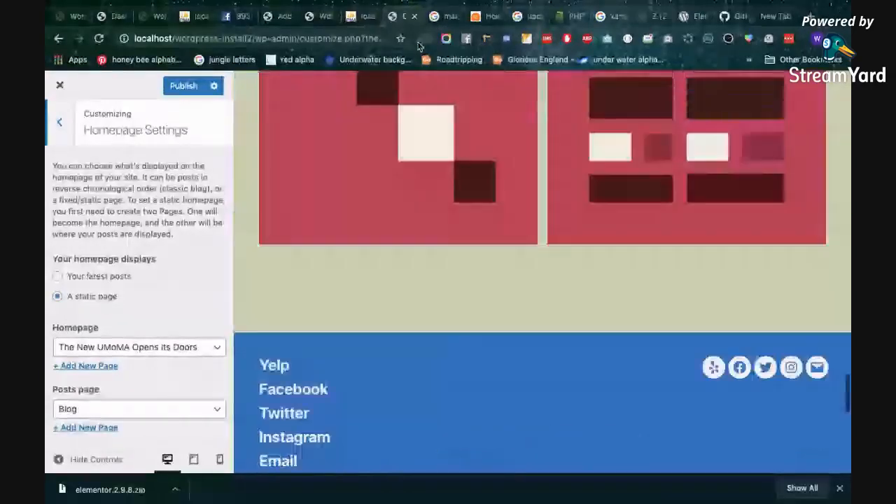
Switch to the other WordPress install and view its front page at localhost/wordpress-install/, including the services section
click(318, 21)
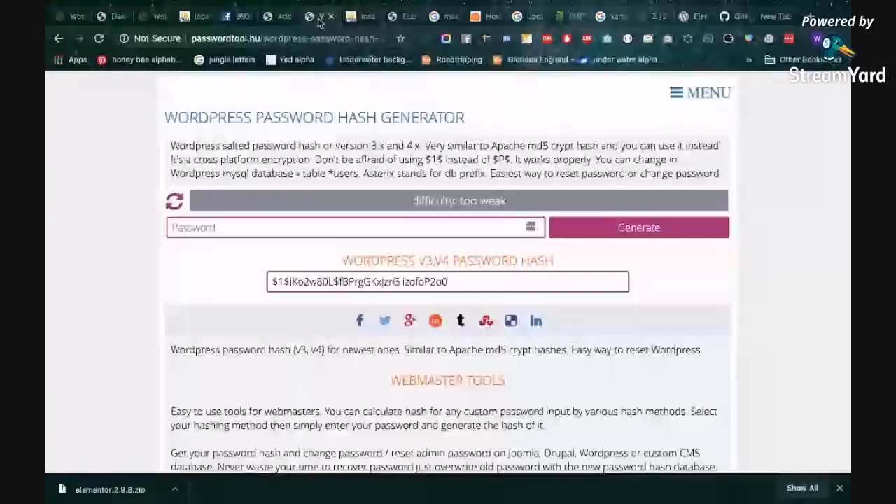
click(269, 16)
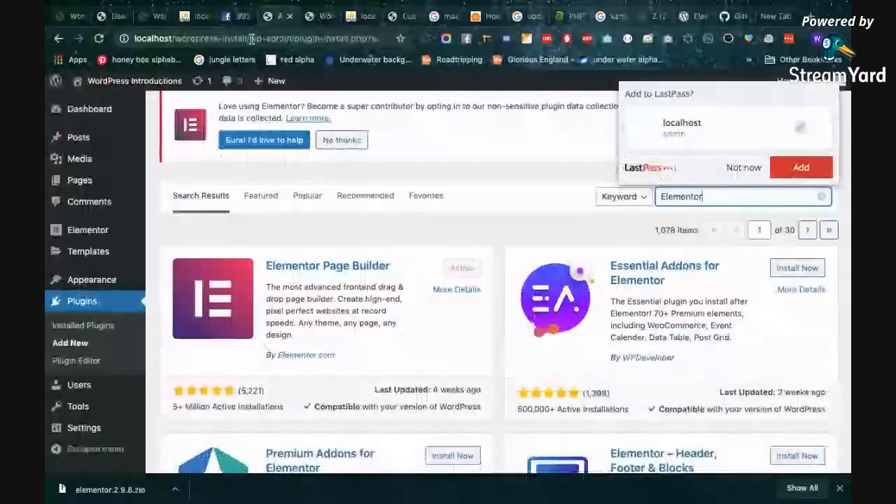
drag(252, 39, 494, 64)
key(BackSpace)
key(Return)
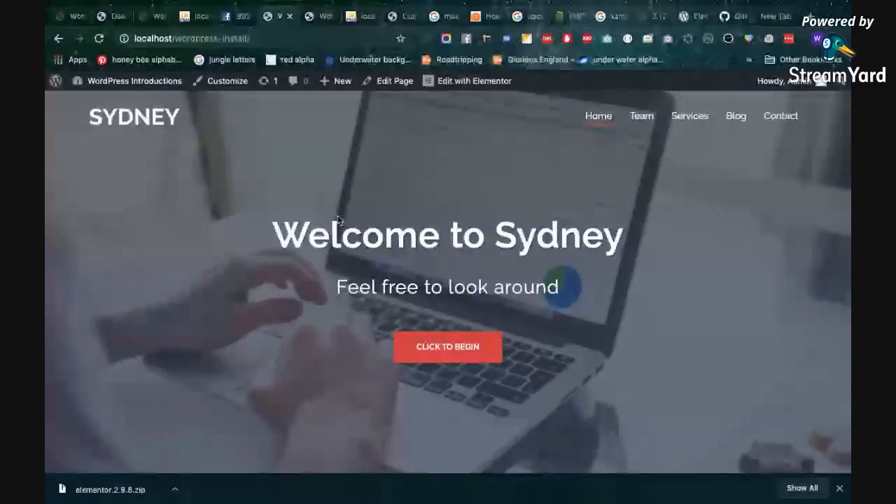
scroll(331, 239, down, 5)
scroll(332, 245, down, 1)
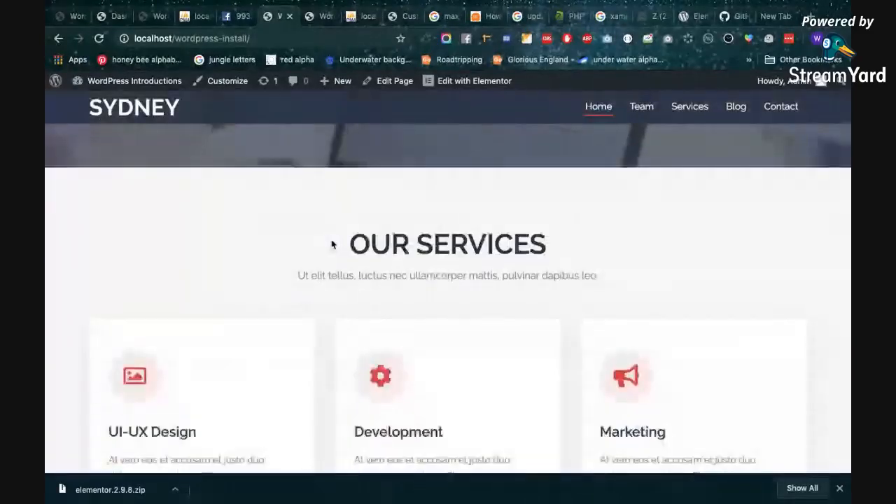
scroll(332, 244, down, 4)
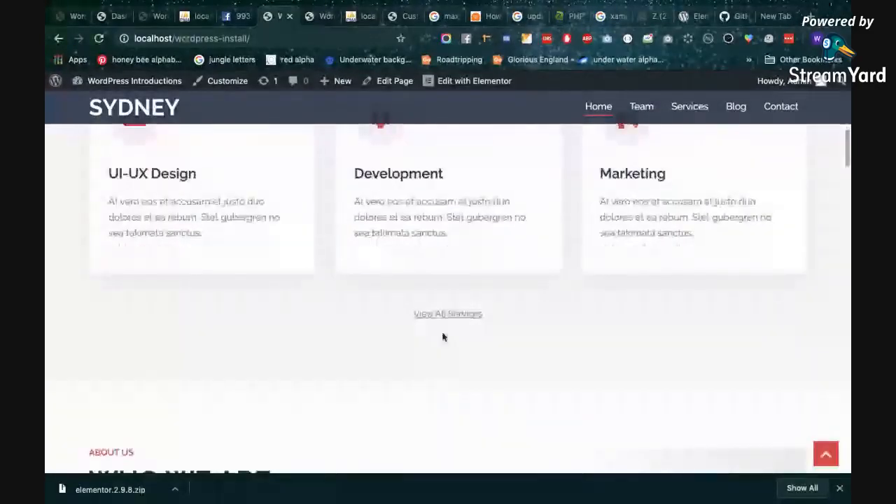
Return to the second install's Customizer and examine its static page option and the pages available as Homepage
click(317, 24)
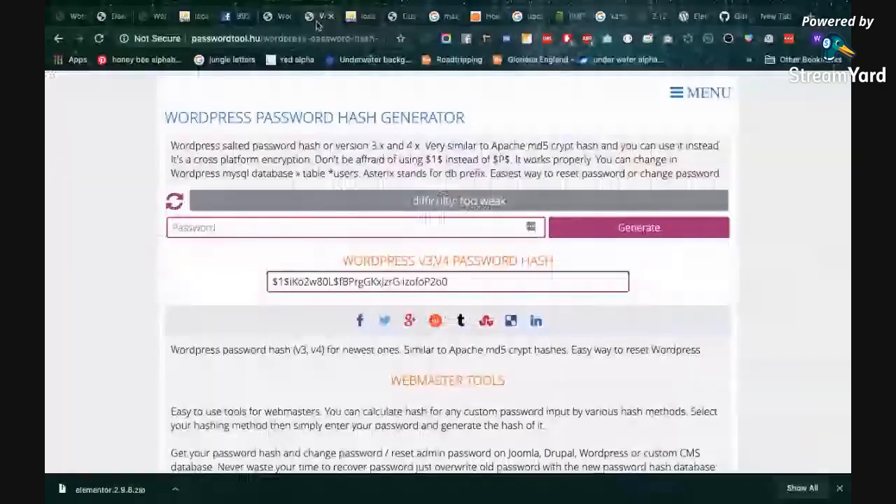
click(400, 16)
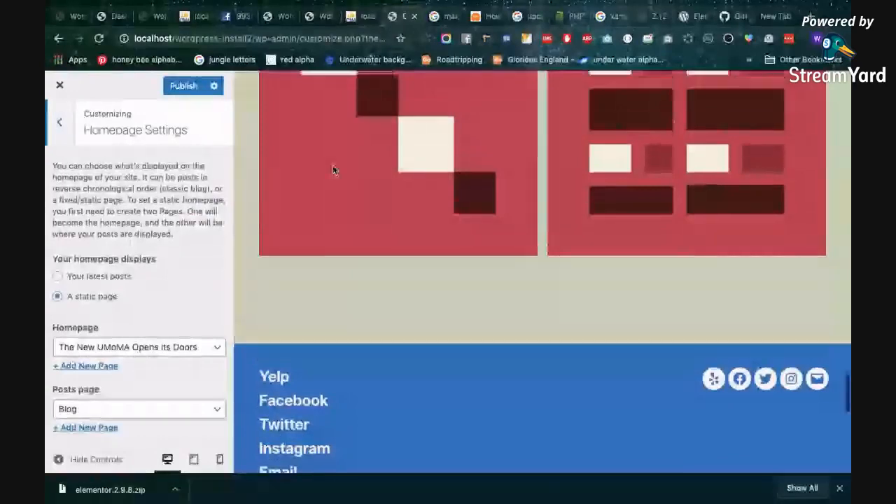
scroll(333, 170, up, 3)
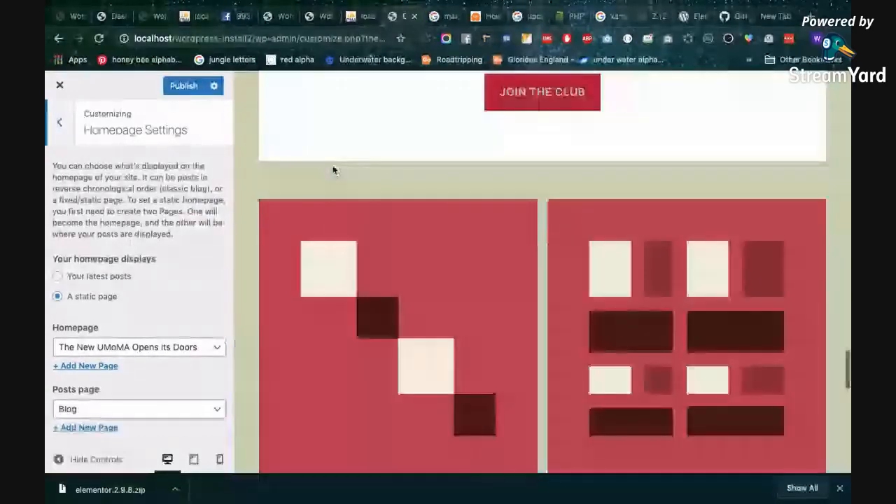
scroll(333, 170, down, 3)
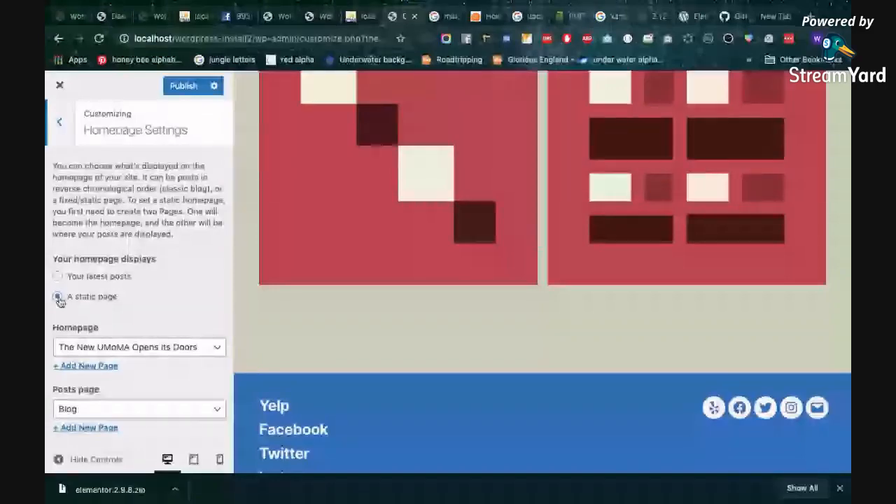
scroll(60, 300, down, 1)
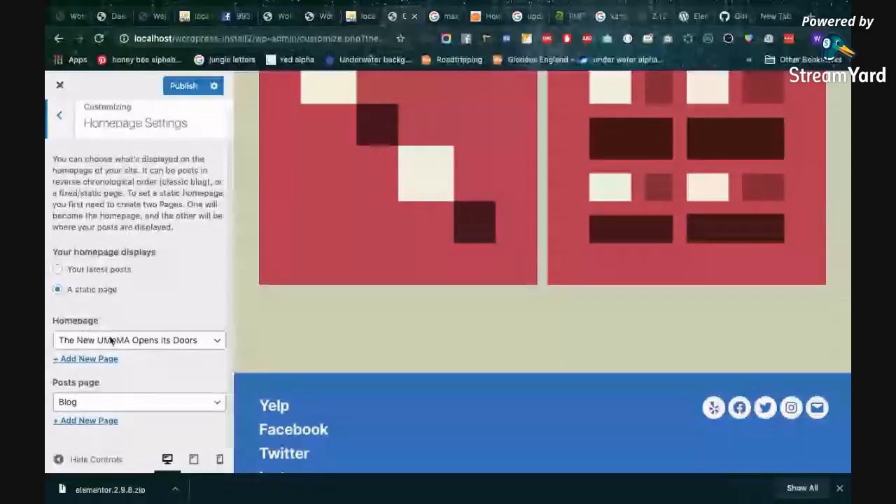
click(110, 340)
click(110, 340)
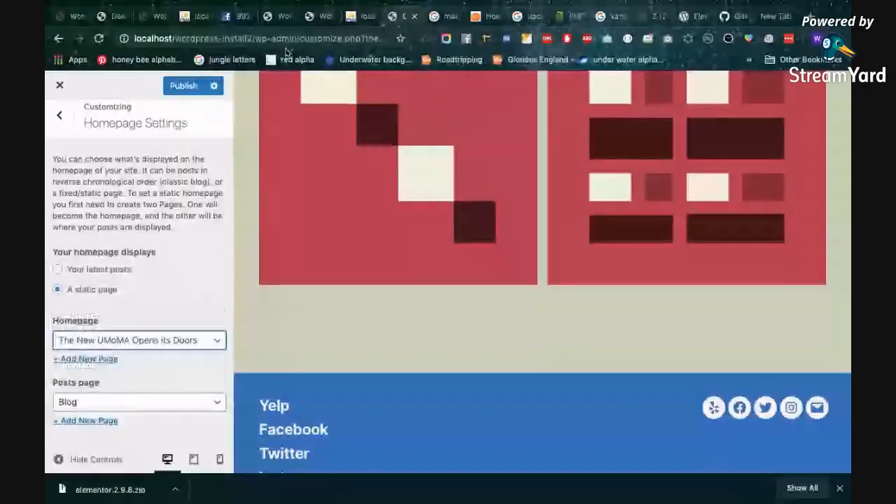
Review the static homepage in the Customizer preview, from its title through the exhibitions to the membership section
click(323, 16)
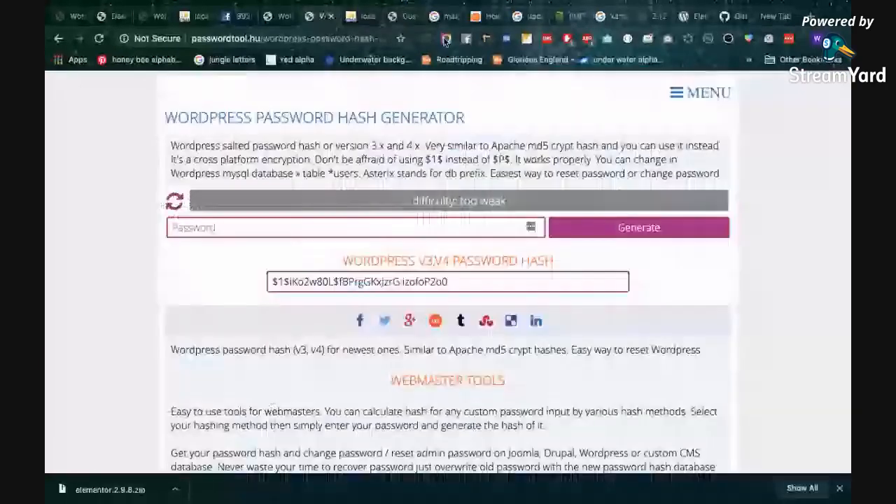
click(405, 16)
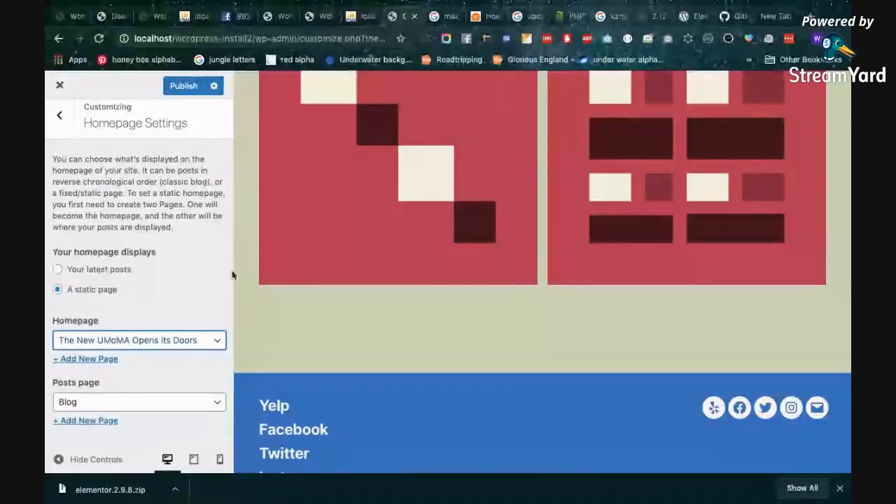
scroll(351, 254, up, 10)
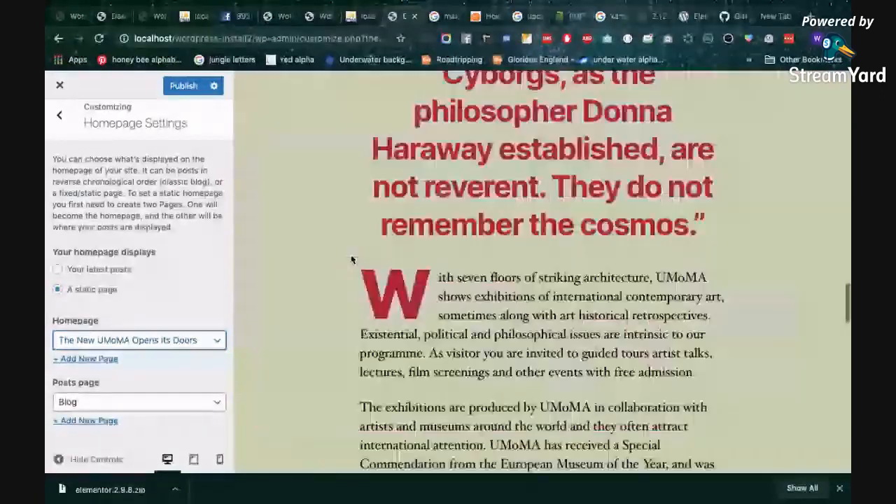
scroll(352, 260, up, 10)
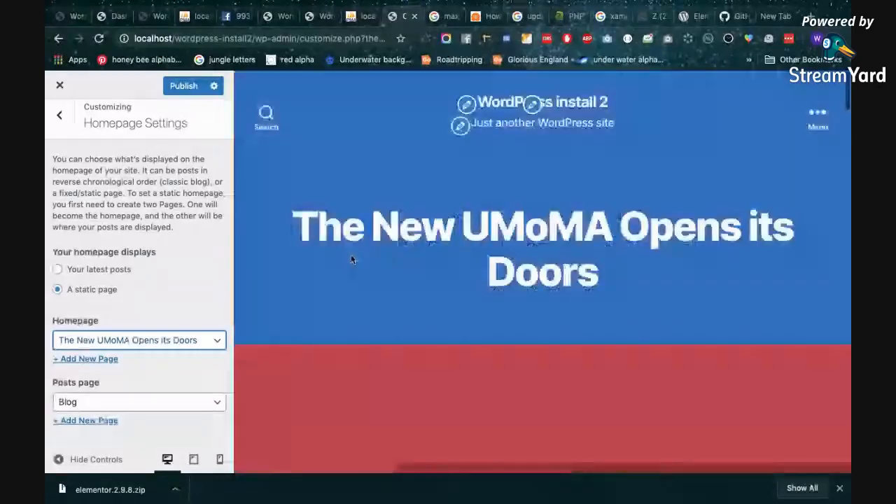
scroll(353, 252, down, 15)
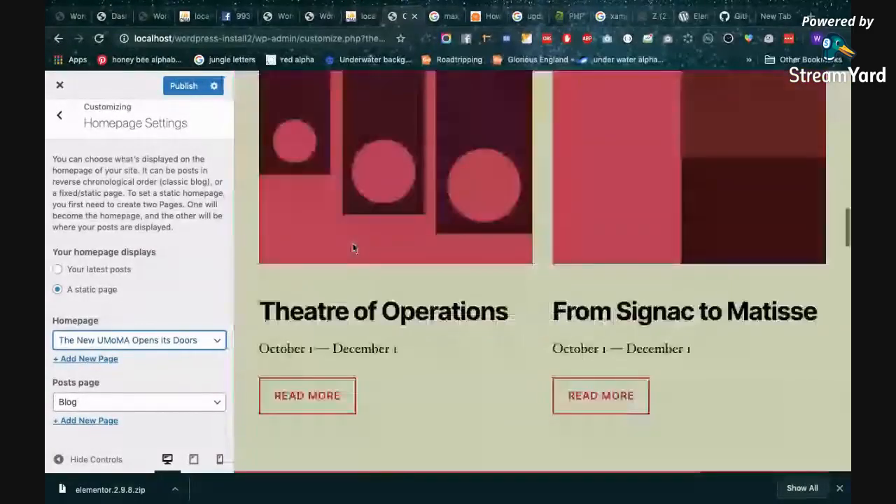
scroll(353, 247, down, 2)
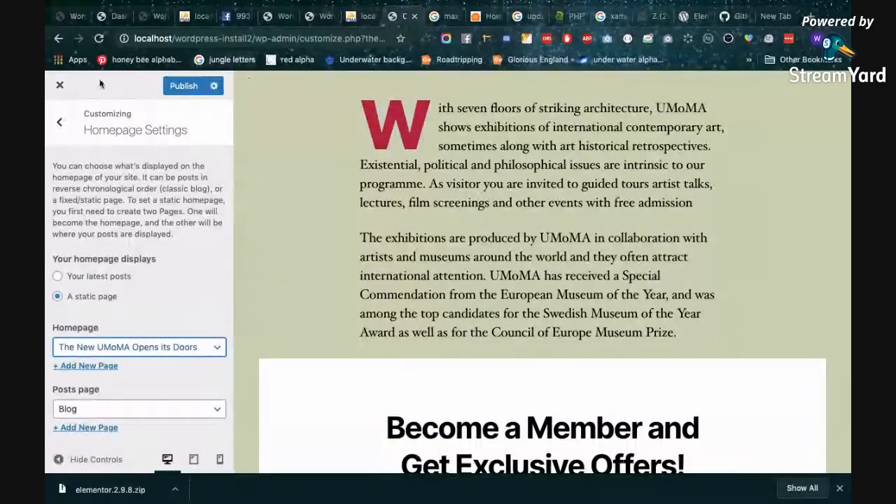
Leave the Homepage Settings and close the Customizer, discarding the unpublished changes
click(60, 122)
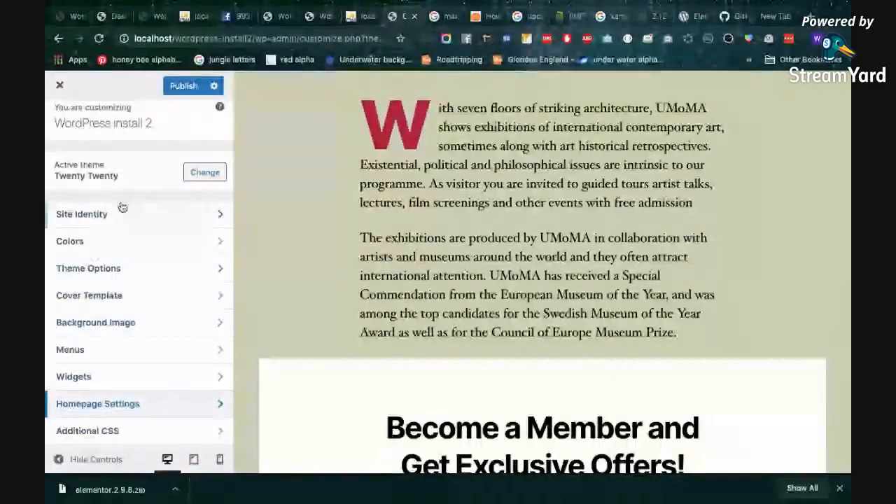
click(60, 85)
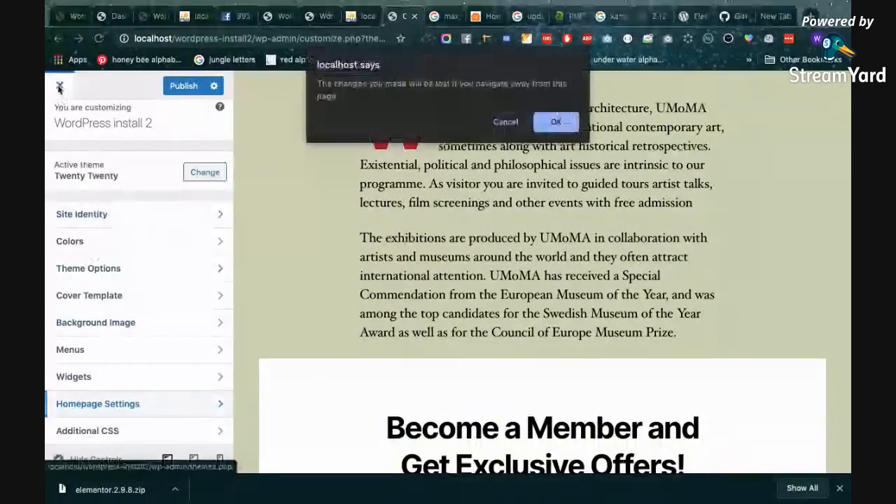
key(Return)
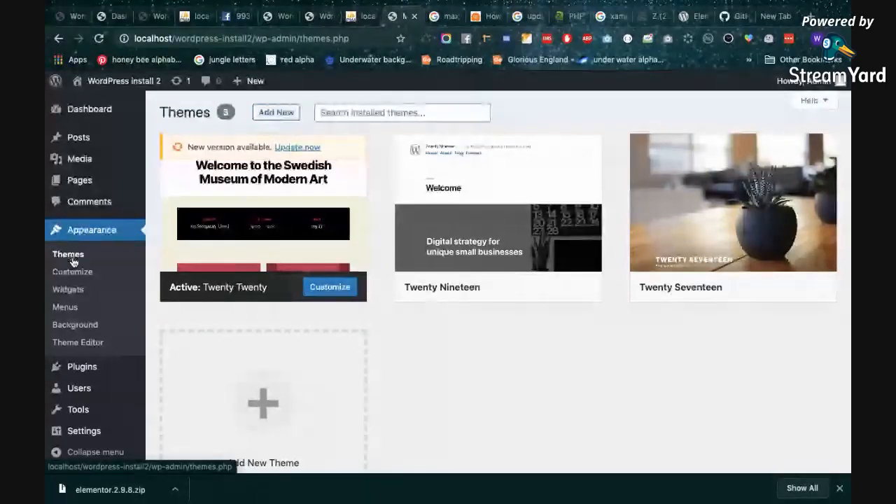
Open the Widgets admin page under Appearance and look through the available widgets
click(68, 290)
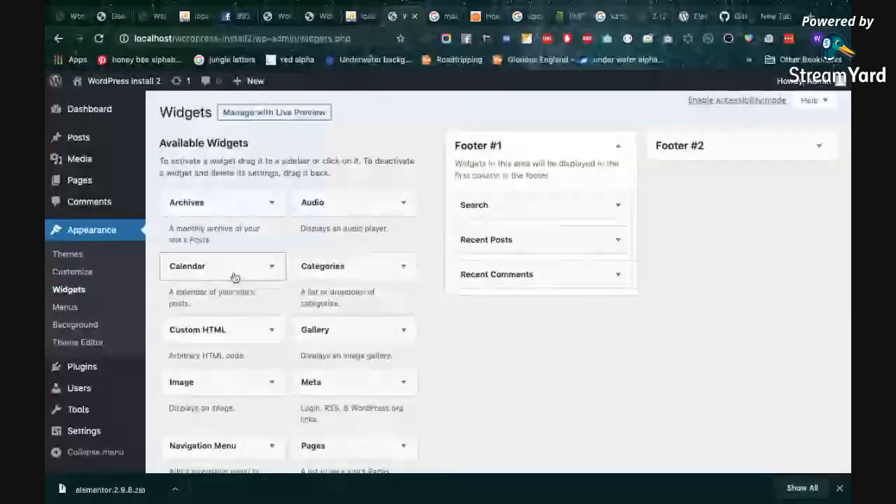
scroll(510, 311, down, 2)
scroll(420, 329, down, 1)
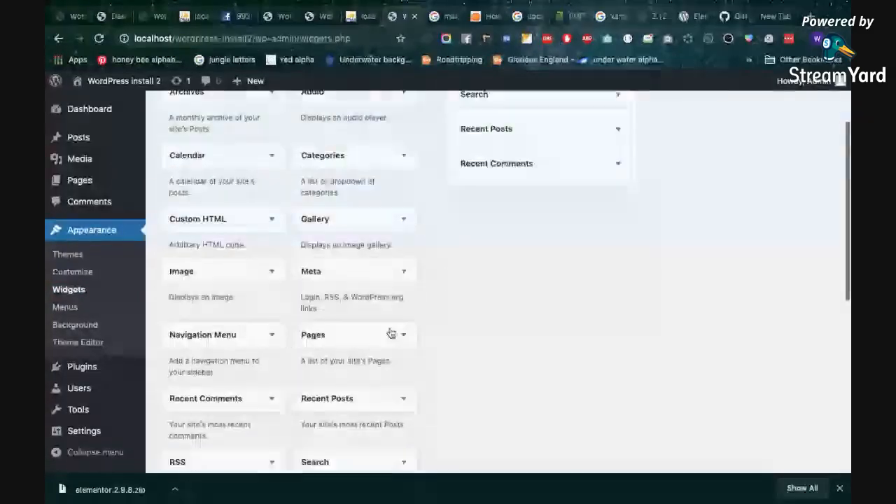
scroll(236, 226, up, 3)
scroll(270, 354, down, 2)
scroll(270, 354, down, 1)
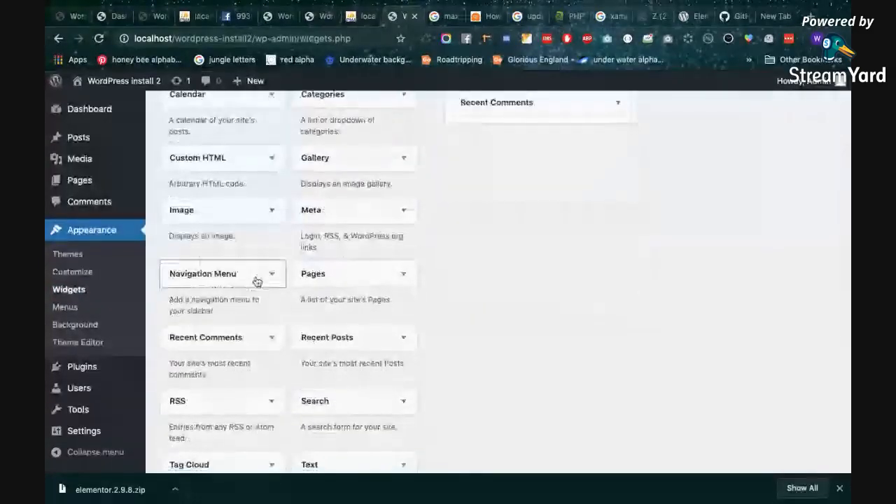
scroll(256, 280, down, 2)
scroll(238, 294, up, 4)
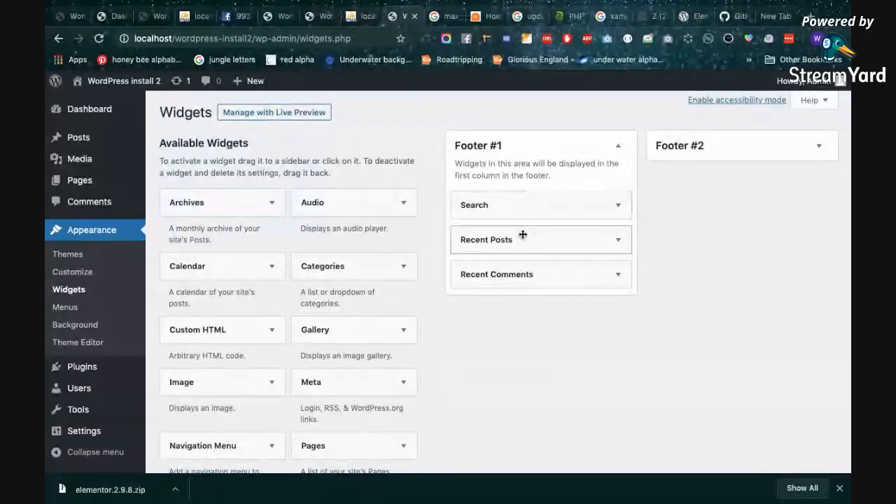
Expand the Footer #2 area and add a Calendar widget to it
click(770, 146)
click(236, 279)
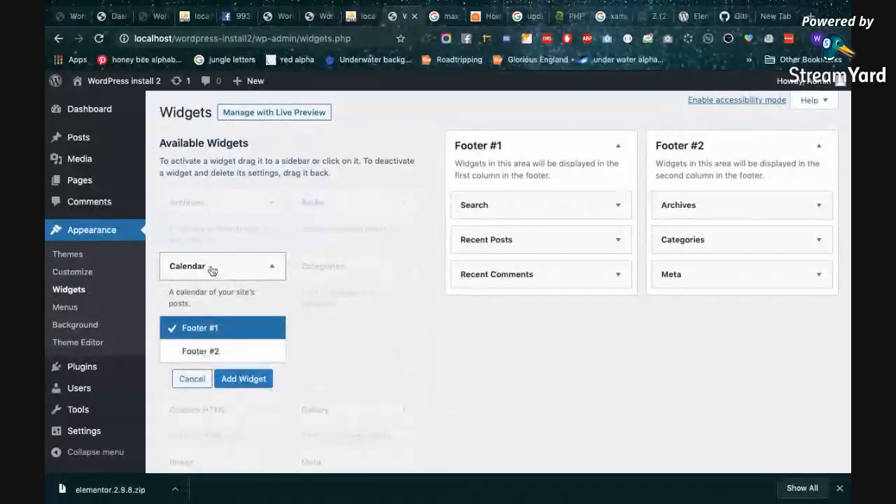
click(205, 352)
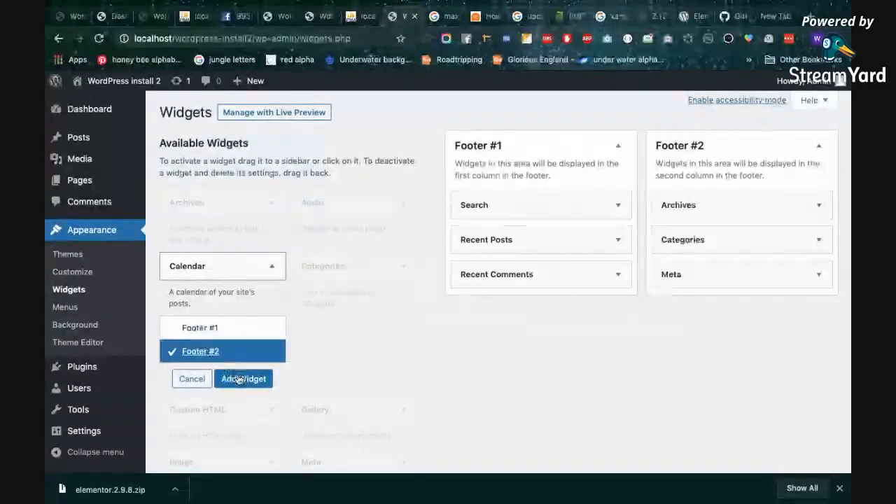
click(242, 379)
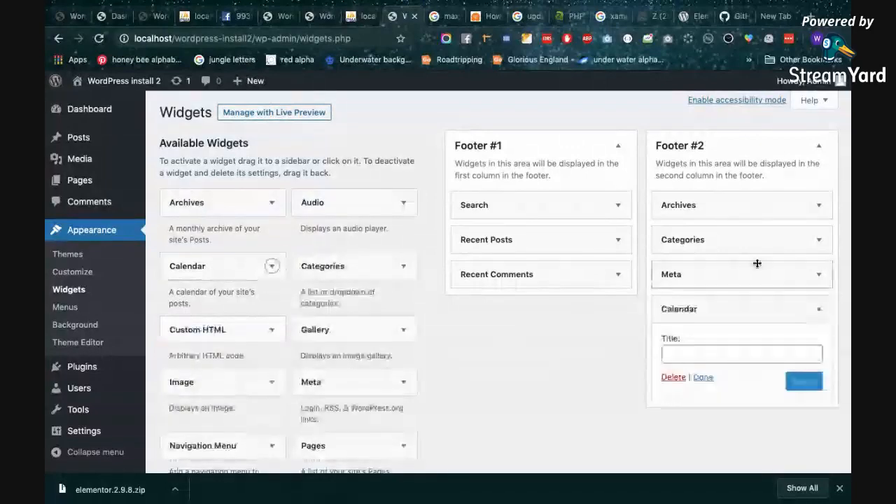
Title the Calendar widget in Footer #2 "New Calendar", save it and collapse its settings
scroll(757, 263, down, 2)
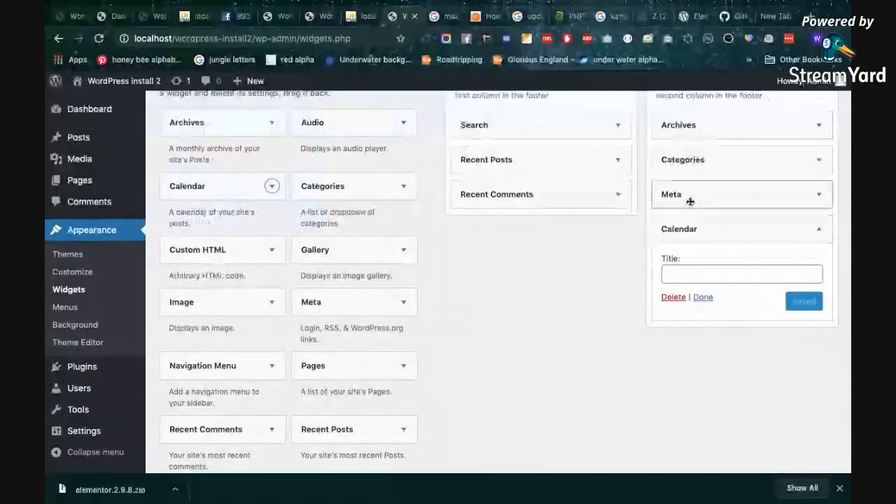
scroll(690, 202, up, 2)
scroll(676, 197, down, 2)
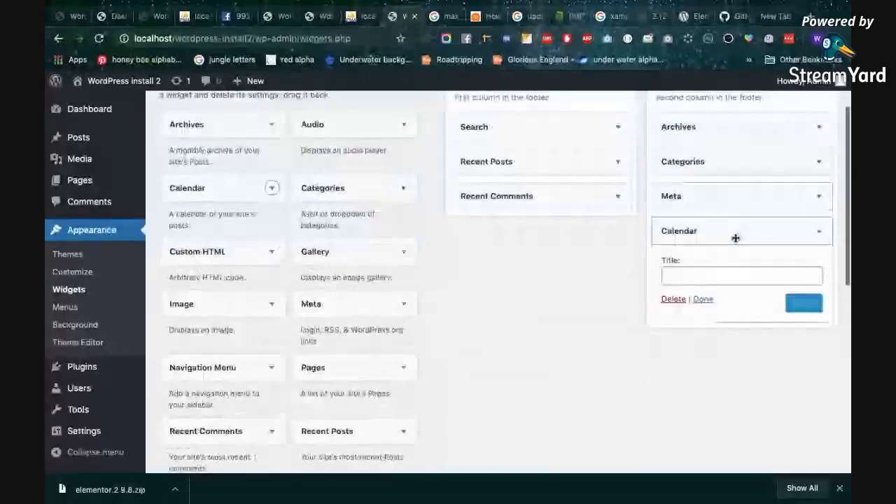
click(712, 274)
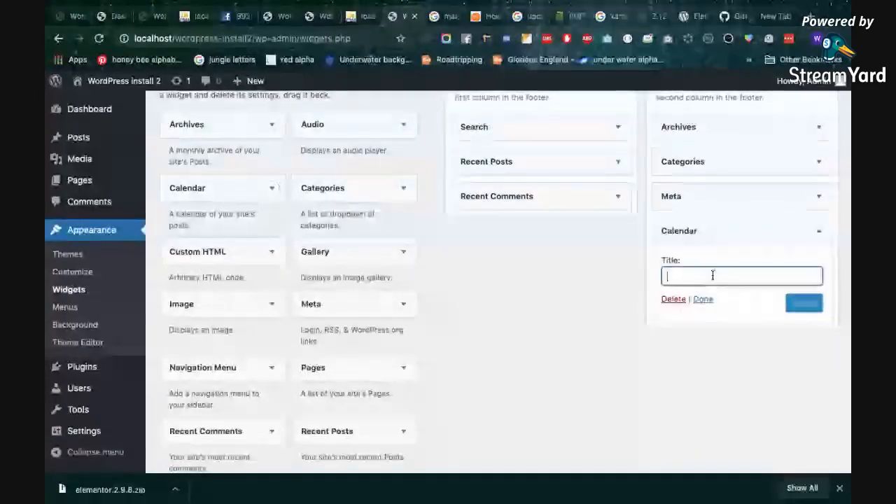
text(Ne)
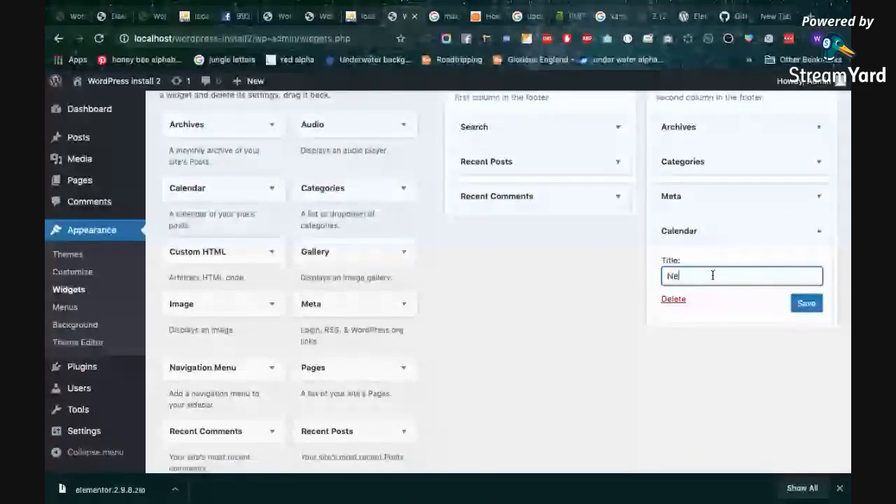
text(w Calendar)
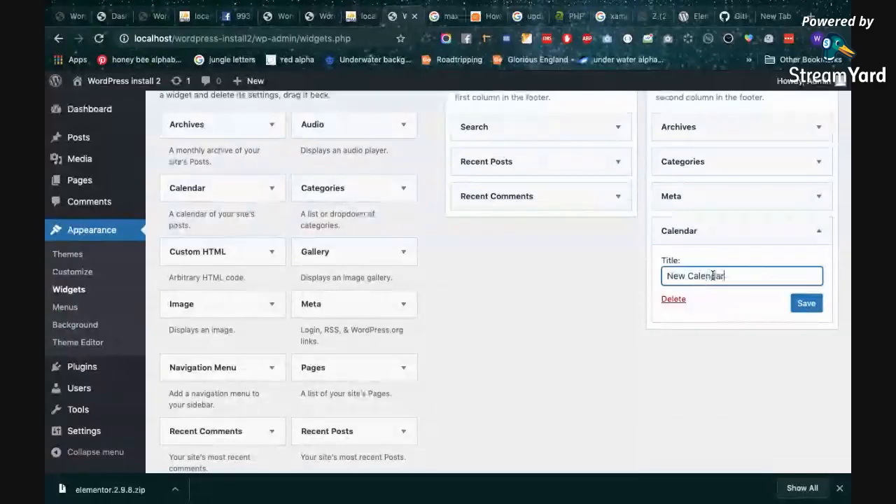
click(798, 304)
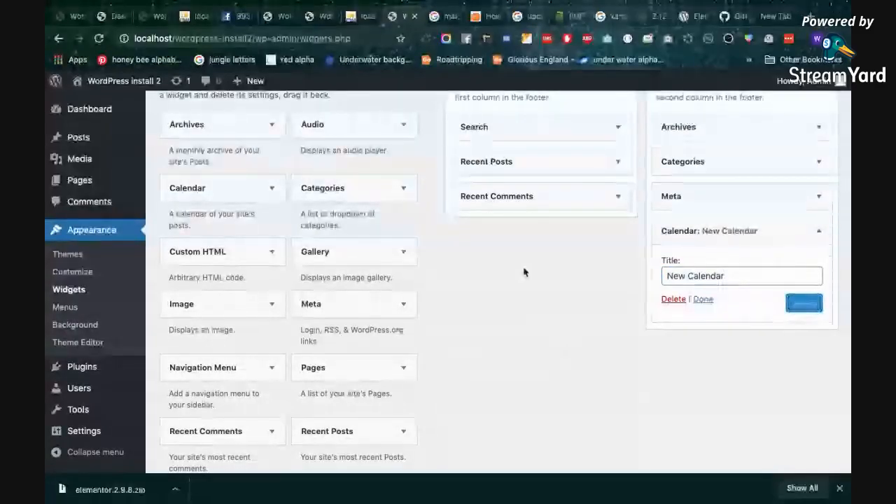
scroll(359, 233, up, 3)
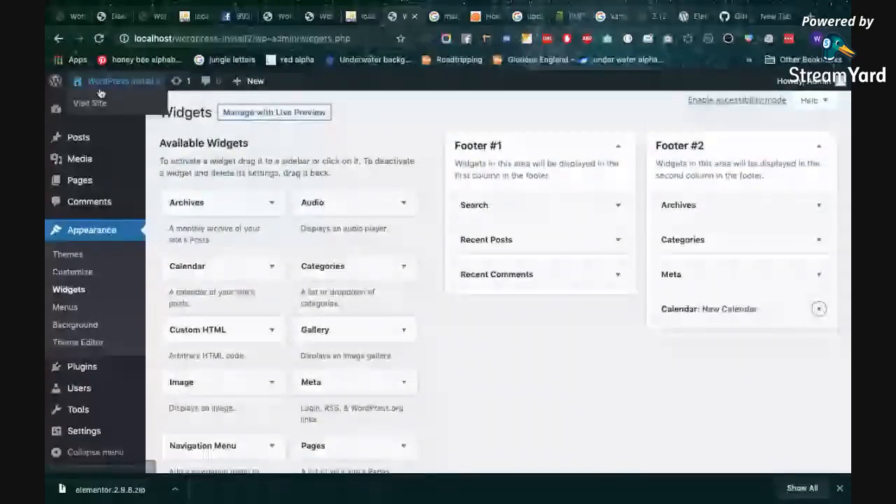
Open the WordPress install 2 site in a separate tab and inspect the New Calendar widget in its footer
super+click(100, 92)
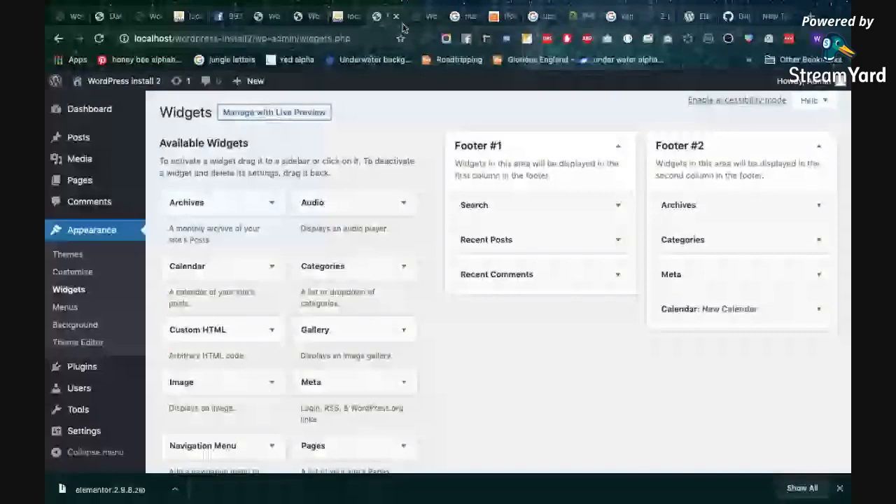
click(405, 24)
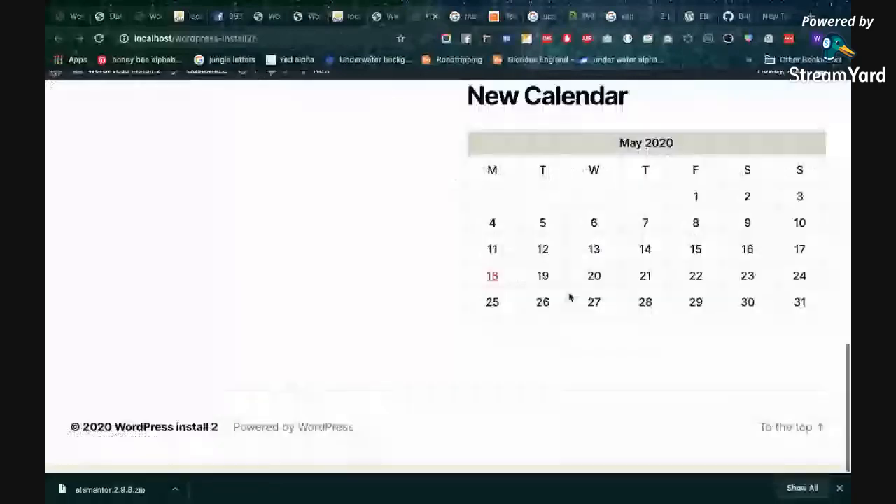
scroll(584, 265, up, 2)
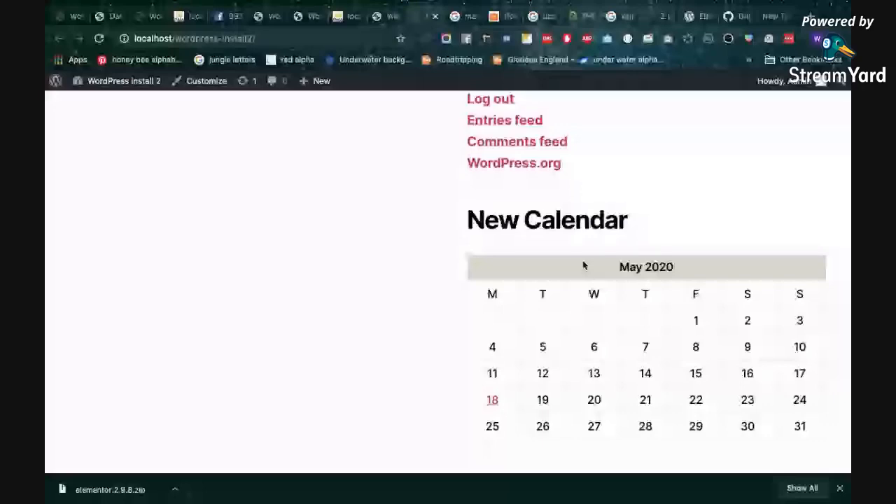
scroll(595, 280, down, 1)
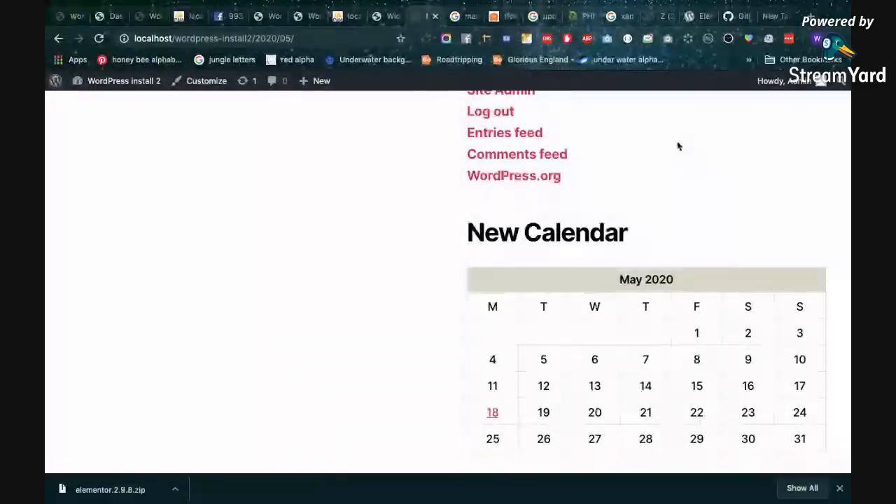
Return to the Widgets admin page and open the settings of the New Calendar widget in Footer #2
click(390, 22)
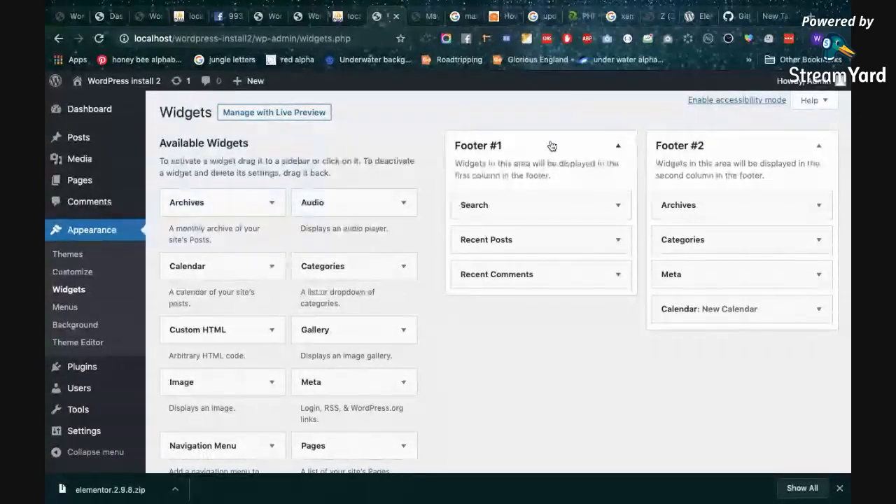
click(708, 311)
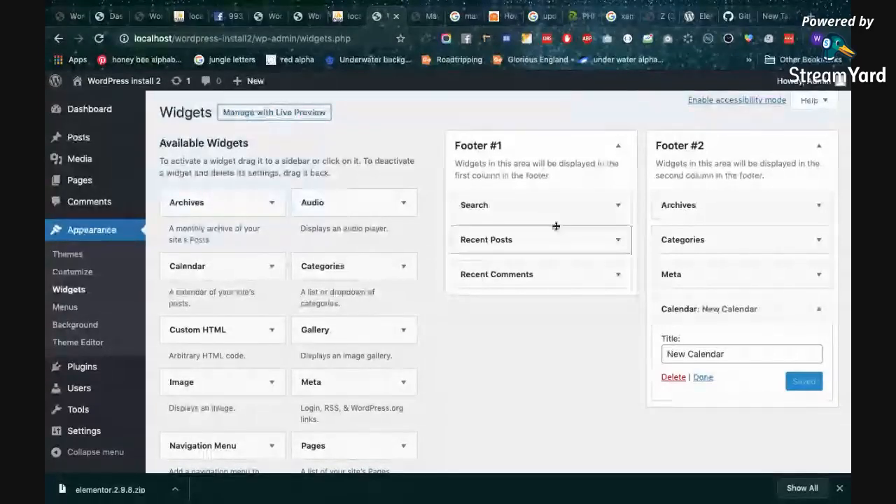
Switch to the WordPress Introductions site tab, reload its homepage and look over the Sydney theme's layout
click(274, 17)
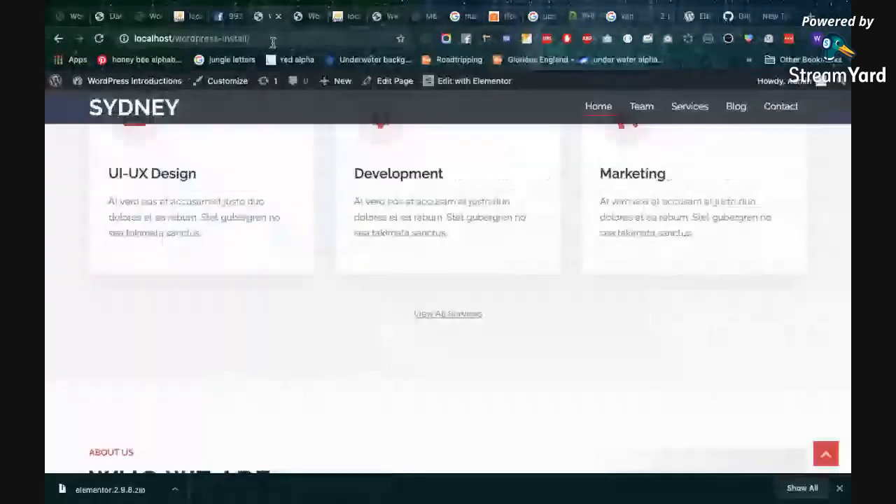
scroll(224, 282, up, 5)
key(ctrl+r)
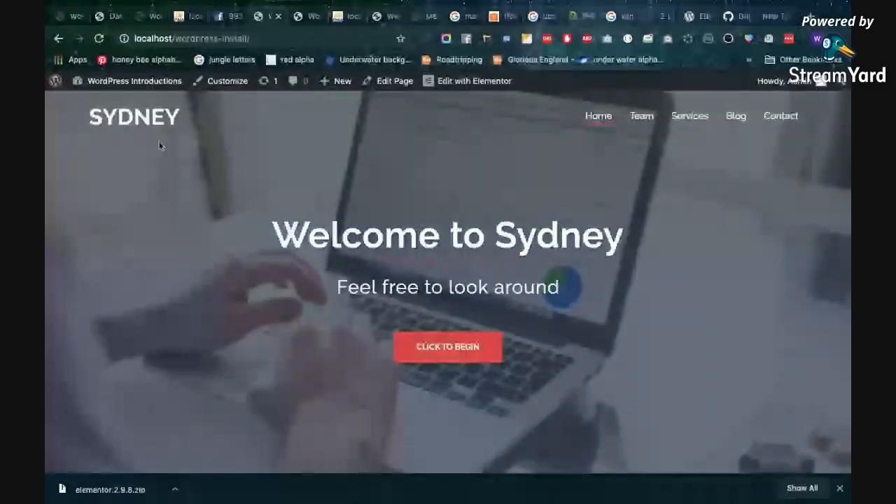
scroll(163, 284, down, 3)
scroll(164, 284, up, 3)
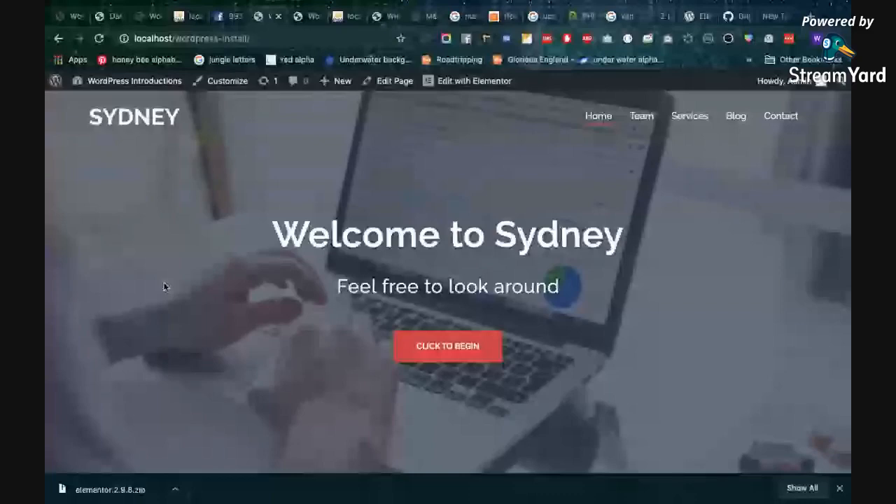
Open wordpress.org/themes/sydney/ in a new browser tab and follow the link to the theme's homepage on athemes.com
key(ctrl+t)
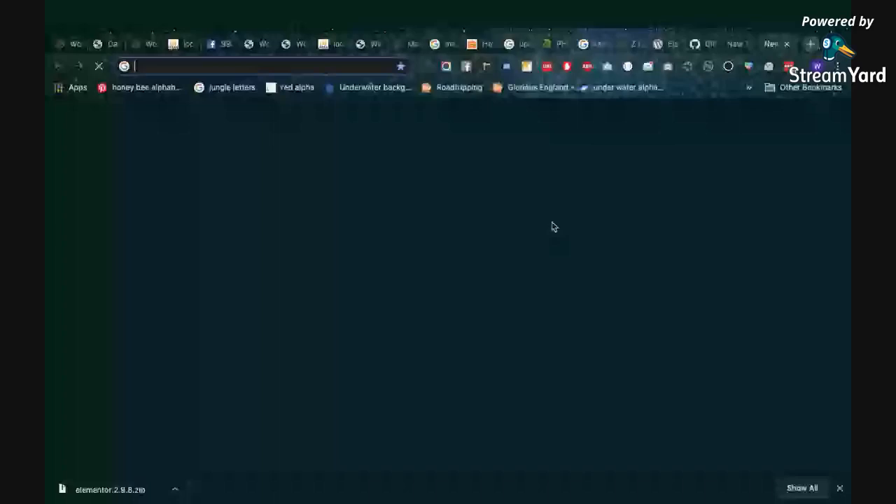
text(wordpress.org/)
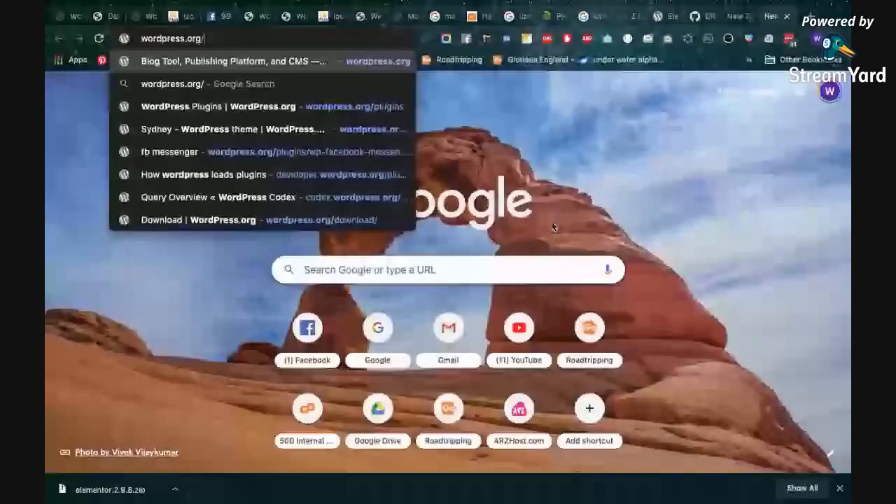
text(themes/sydne)
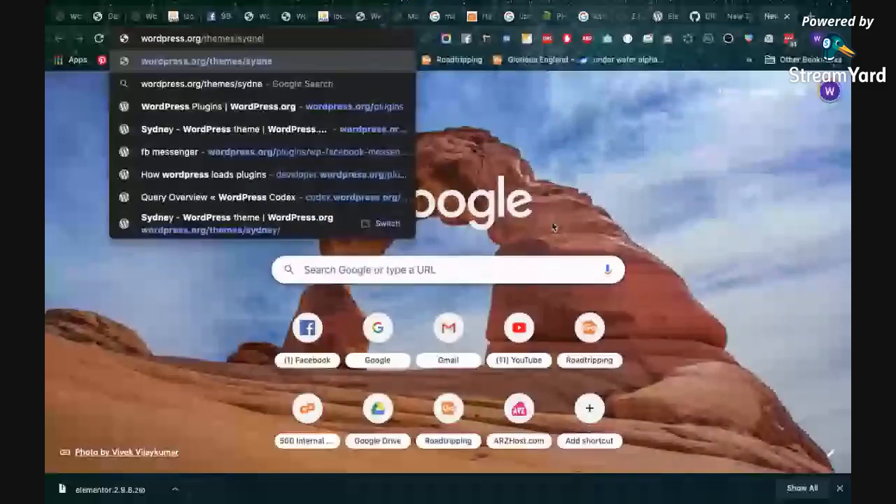
key(Return)
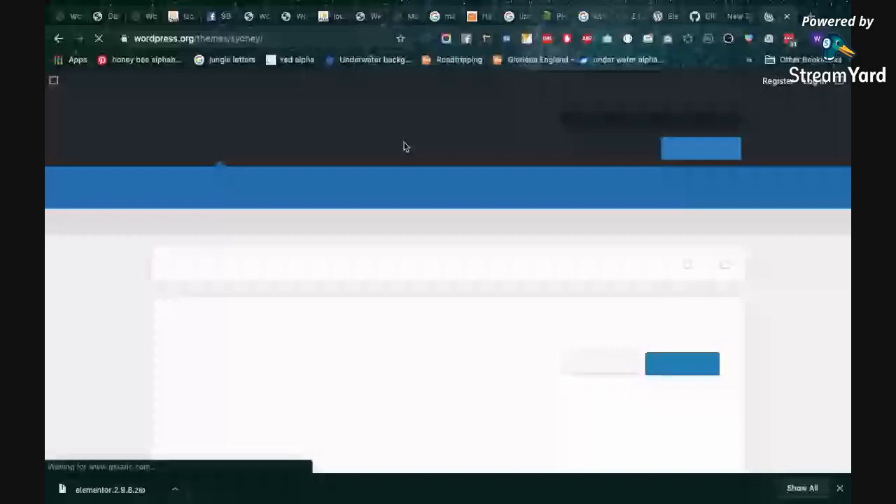
scroll(406, 147, down, 3)
click(632, 224)
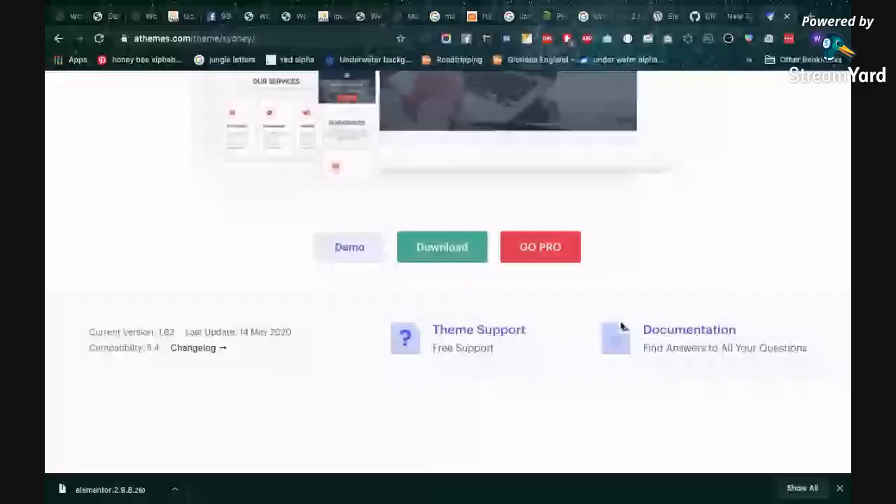
Open the Sydney theme's documentation and load its Quick start guide article in a separate tab
click(621, 326)
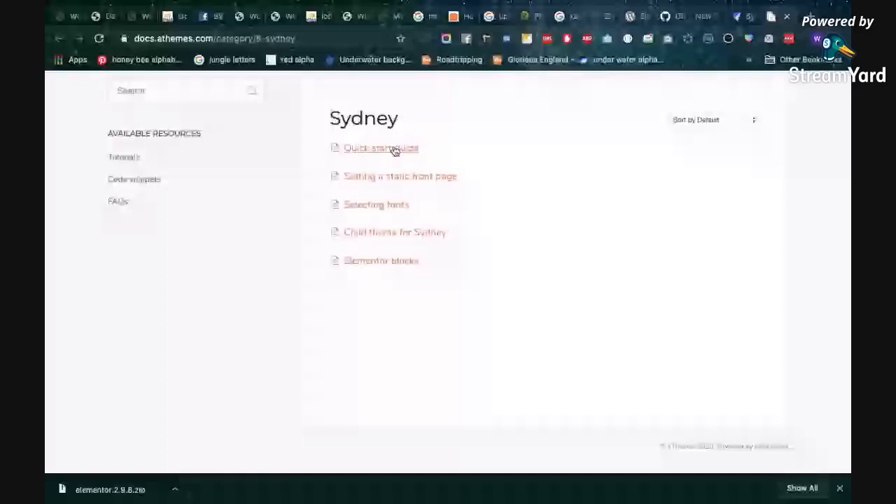
right_click(396, 151)
click(407, 159)
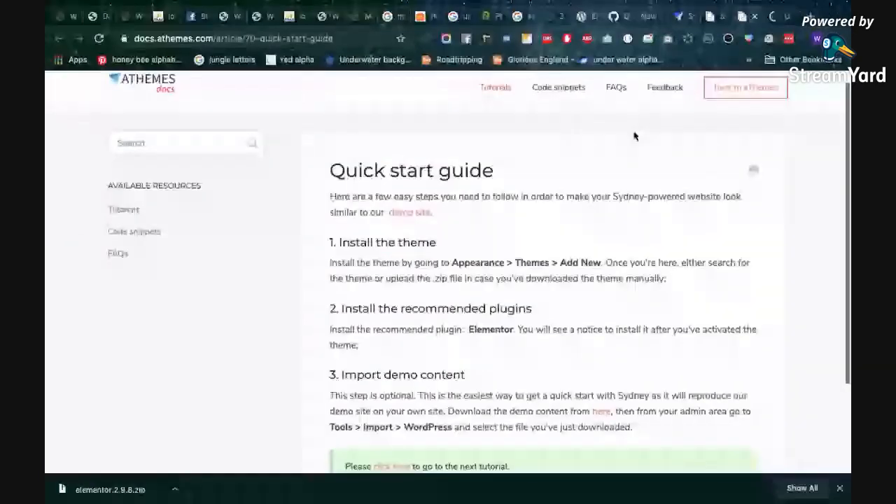
Switch to the Elementor blocks article and read through the Sydney-defined blocks, from Employees and Testimonials to Portfolio and Posts
click(773, 16)
scroll(596, 225, down, 2)
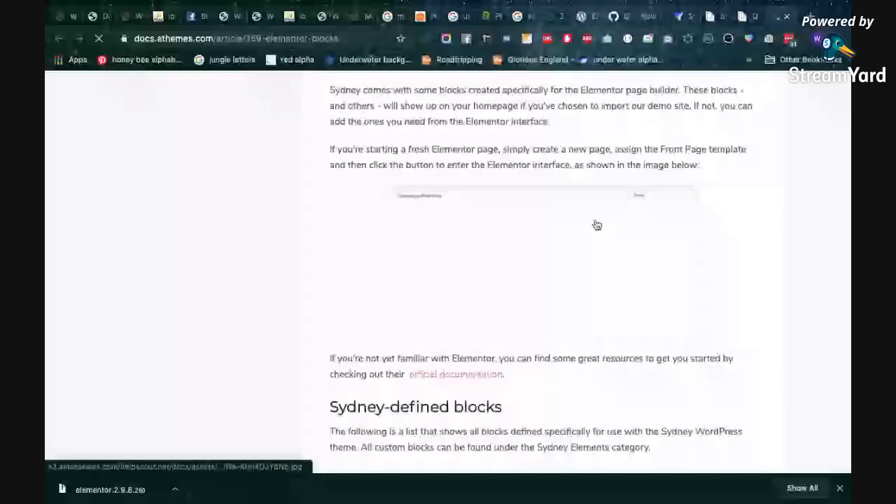
scroll(596, 225, down, 10)
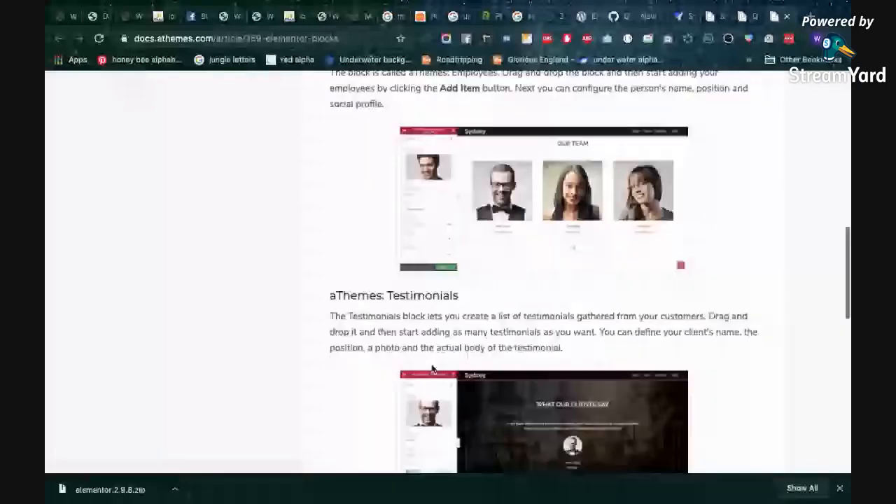
scroll(478, 390, down, 3)
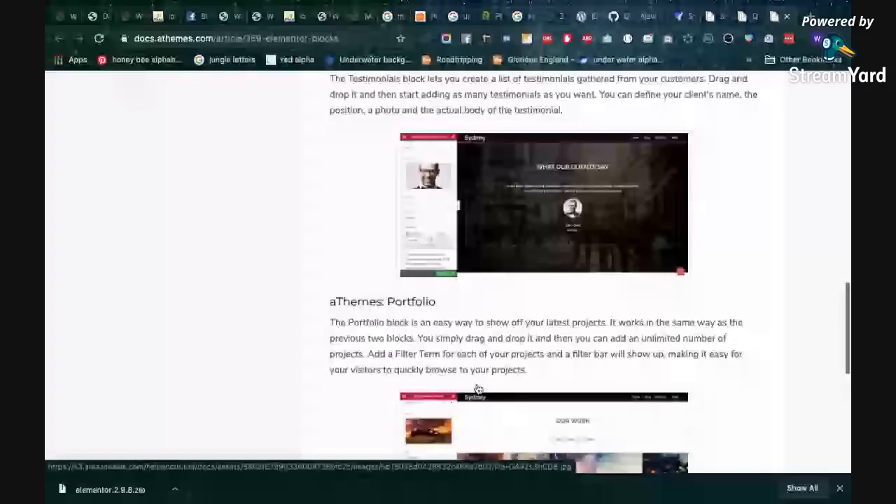
scroll(479, 389, down, 5)
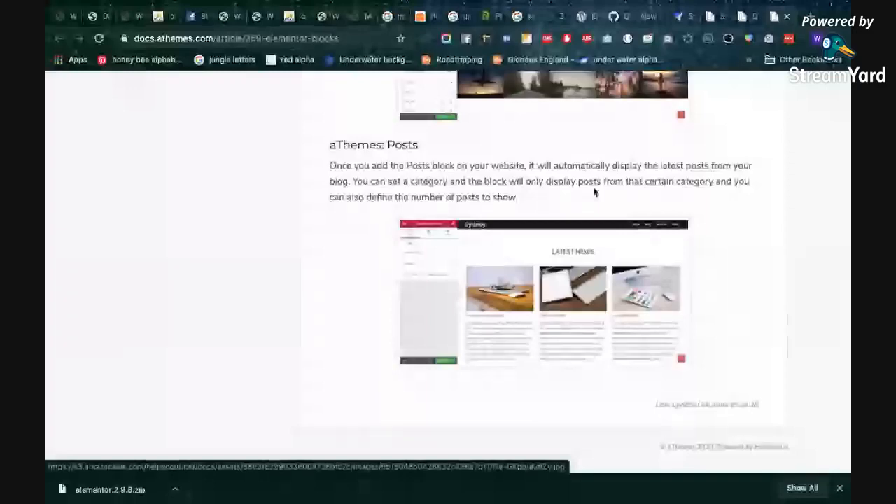
Return to the Widgets admin tab and load the site at localhost/wordpress-install/ in it
click(250, 21)
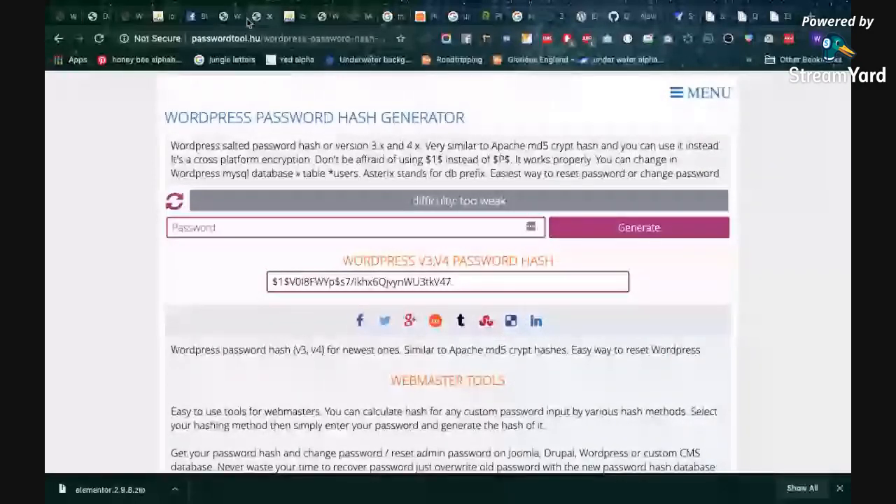
click(323, 15)
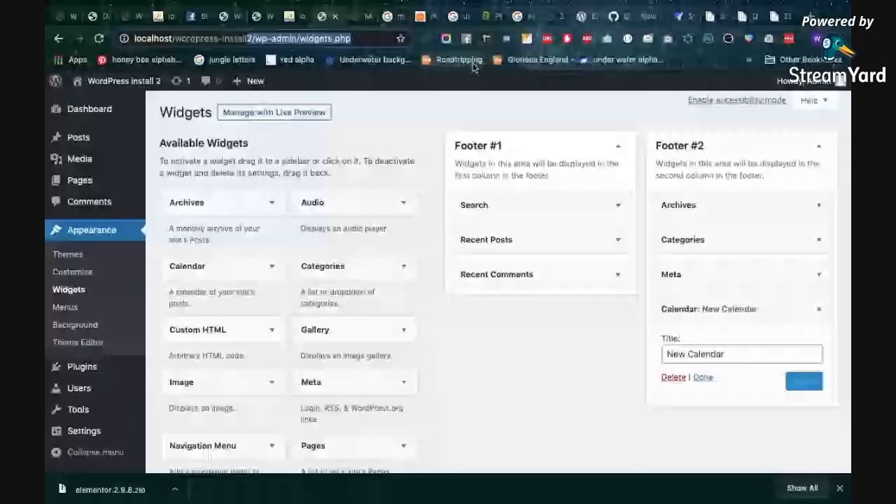
click(110, 82)
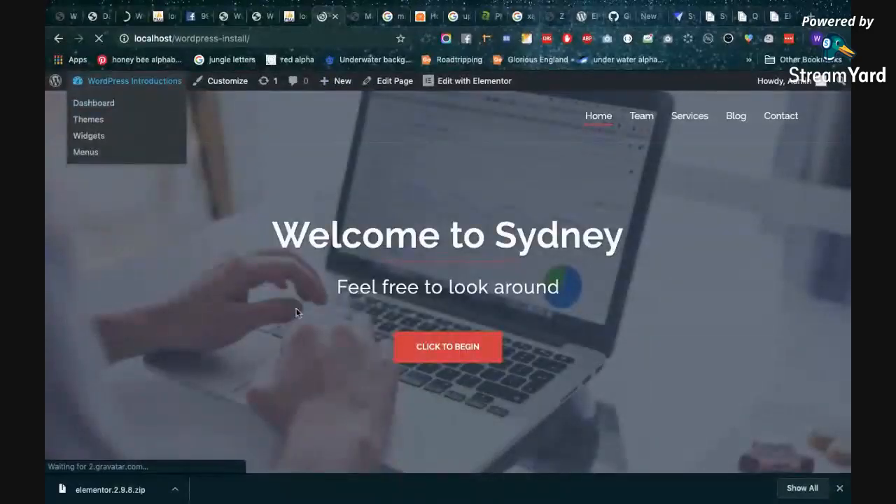
Examine the welcome header, Our Services cards and Who We Are skill bars on the Sydney homepage
scroll(330, 319, down, 1)
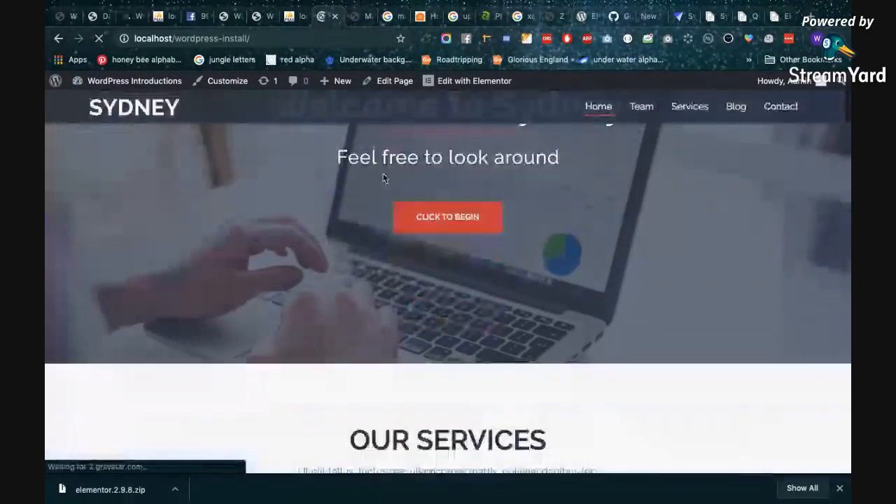
scroll(384, 176, up, 2)
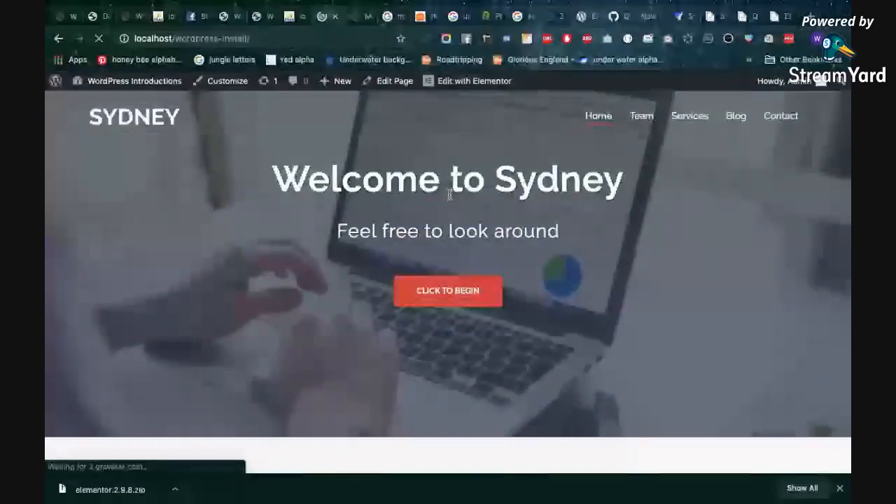
scroll(420, 196, down, 1)
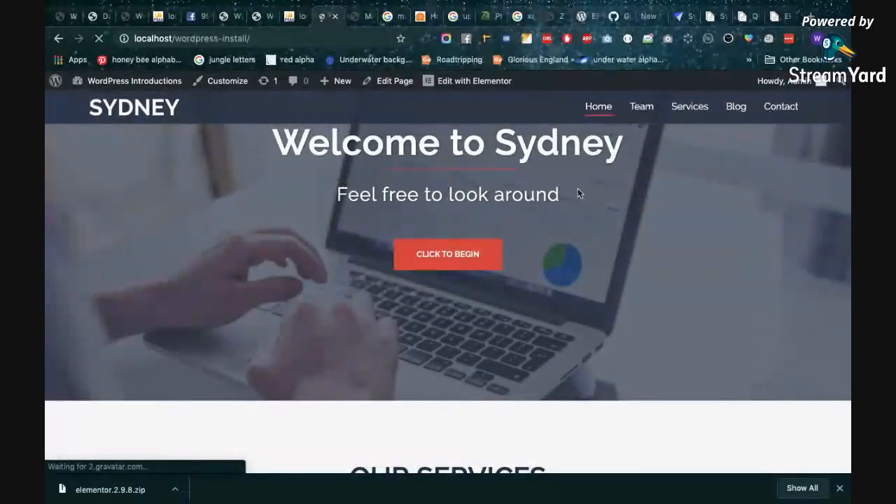
scroll(578, 191, down, 3)
scroll(578, 194, down, 1)
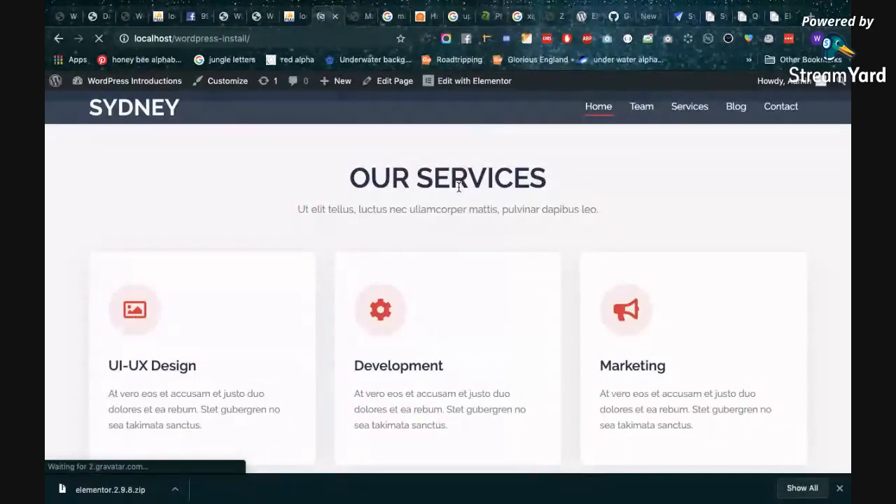
scroll(422, 296, down, 2)
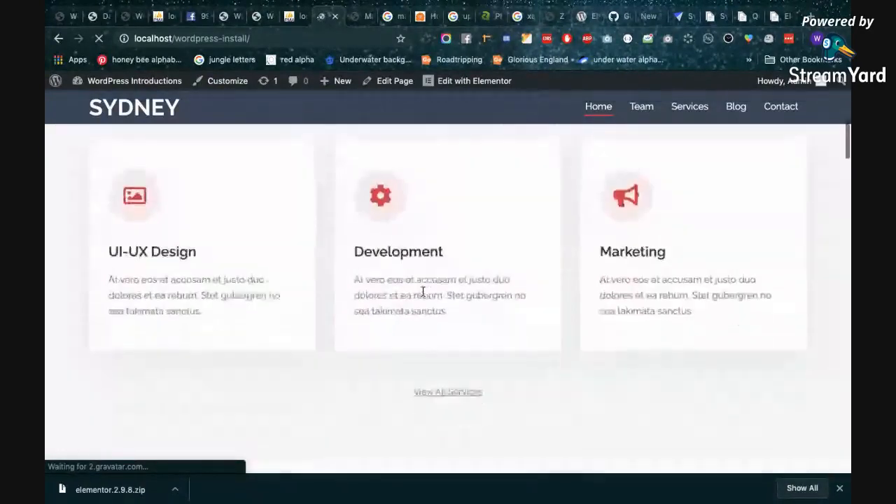
scroll(631, 275, down, 4)
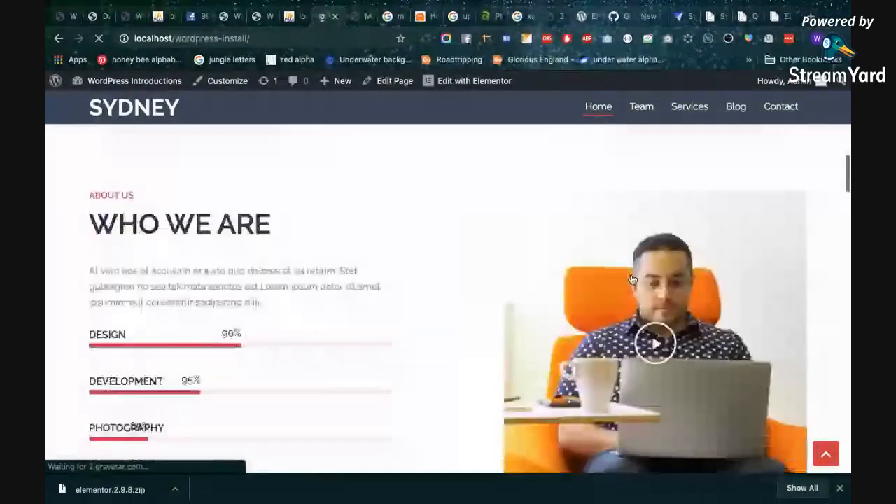
scroll(345, 282, down, 2)
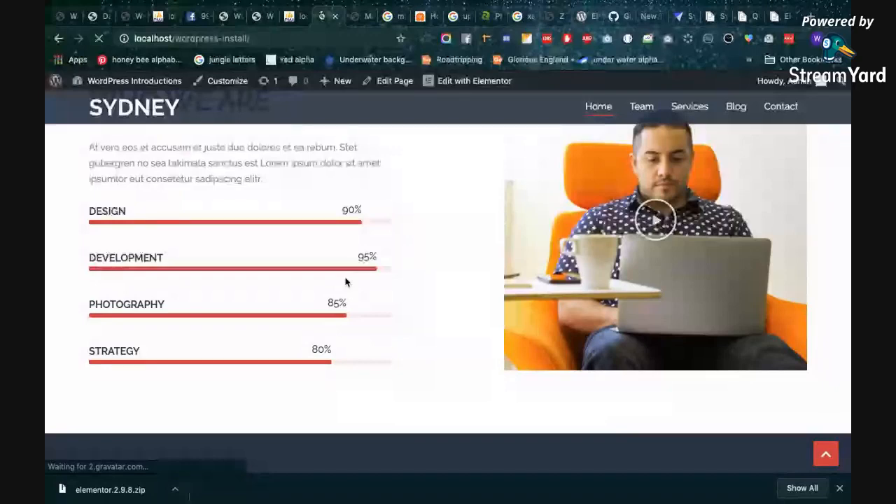
scroll(163, 394, up, 1)
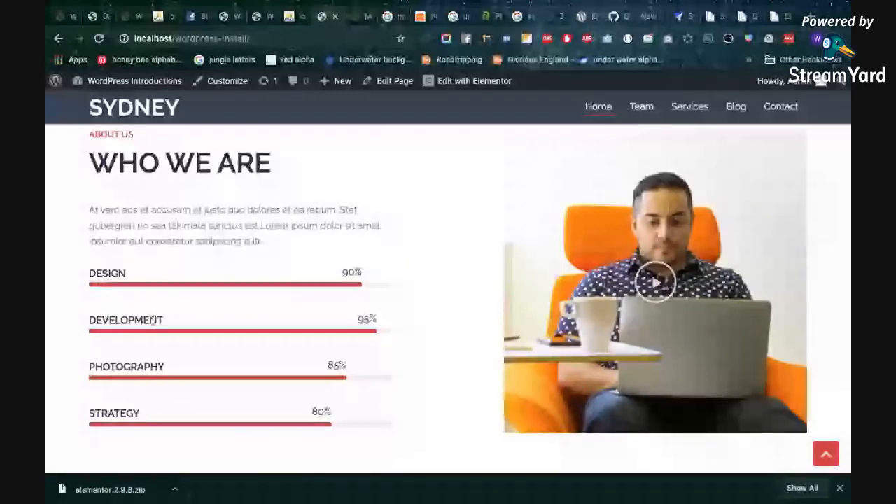
Look through the homepage's image gallery, company call-to-action and footer columns, and return to the welcome header
scroll(288, 362, down, 10)
scroll(288, 362, down, 4)
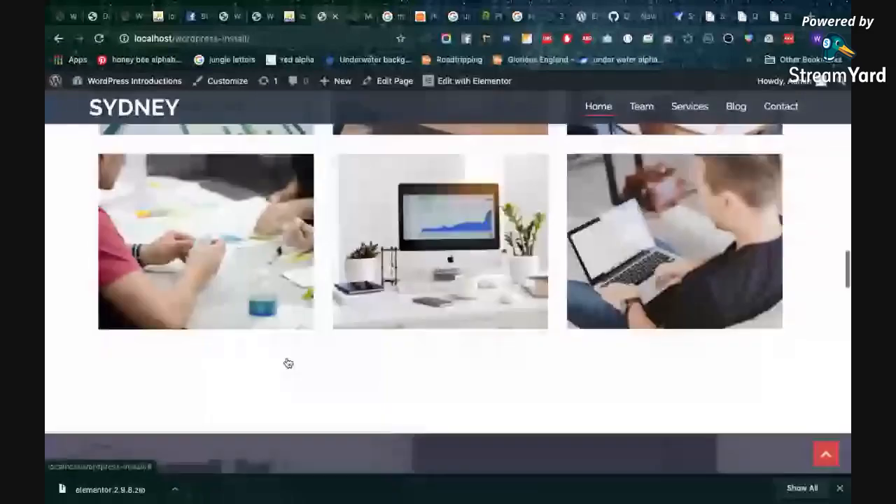
scroll(288, 362, down, 5)
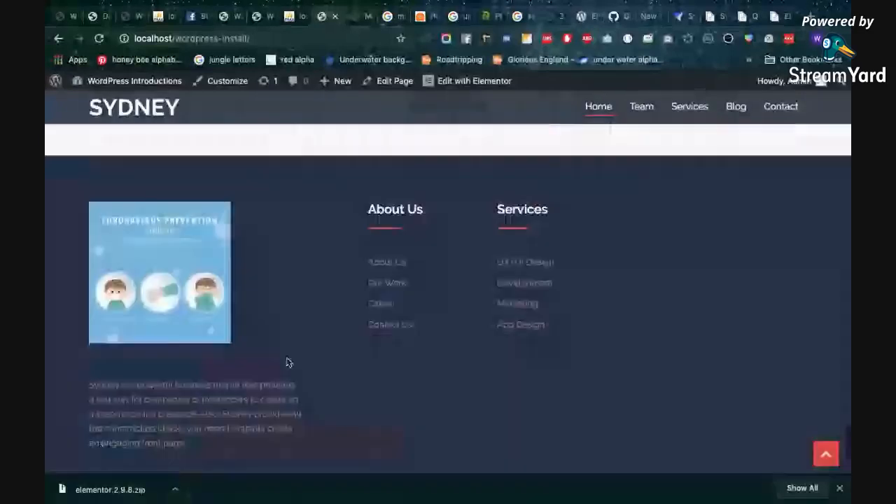
scroll(354, 347, up, 5)
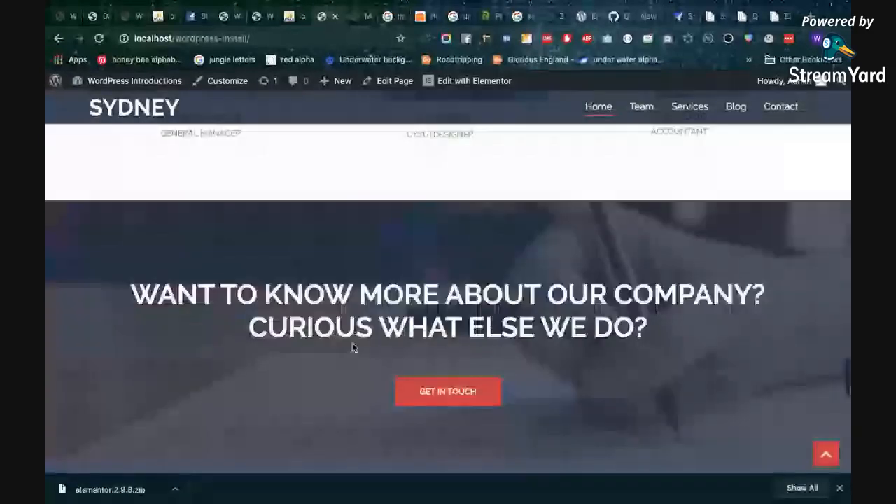
scroll(354, 346, up, 5)
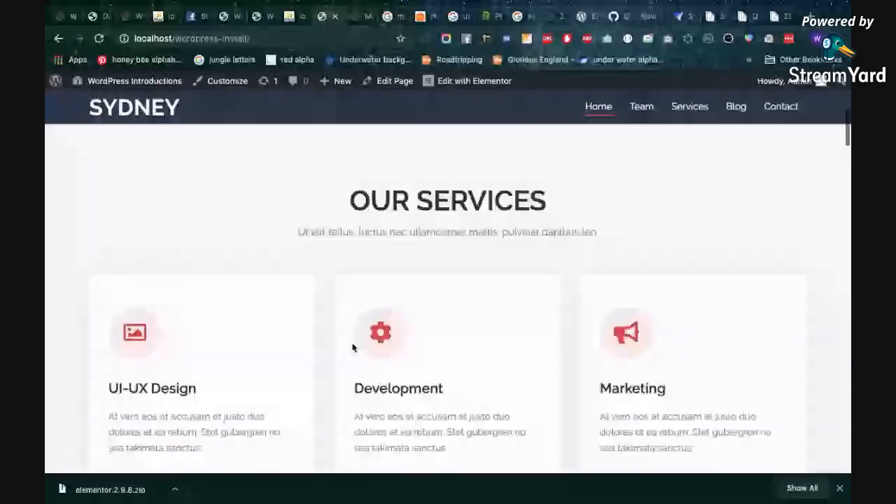
scroll(353, 348, up, 5)
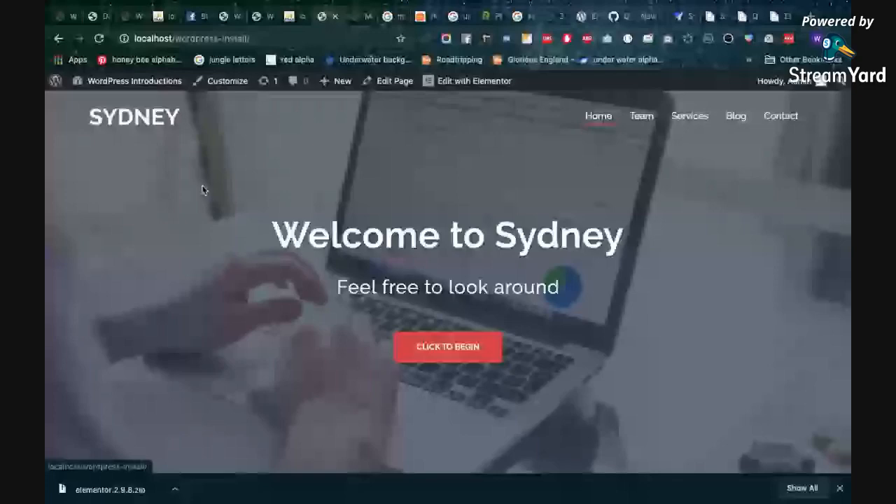
Open the admin Dashboard of the WordPress Introductions site from its homepage
scroll(282, 202, down, 2)
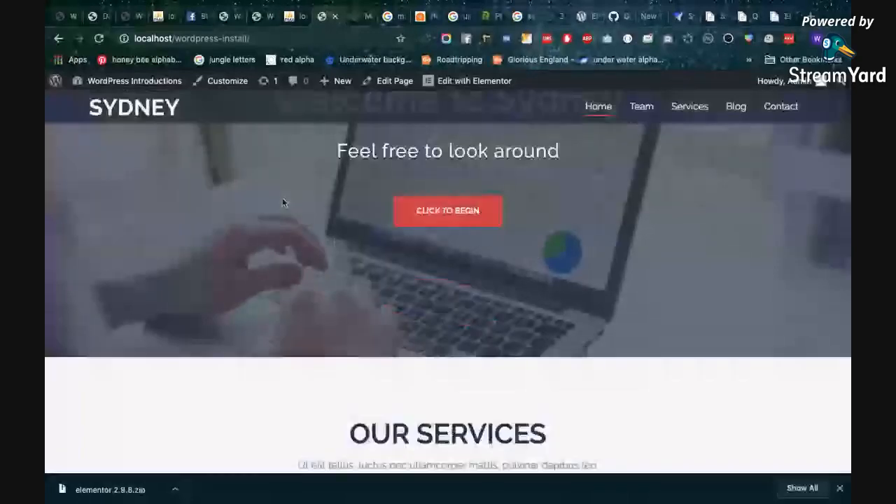
scroll(282, 200, up, 2)
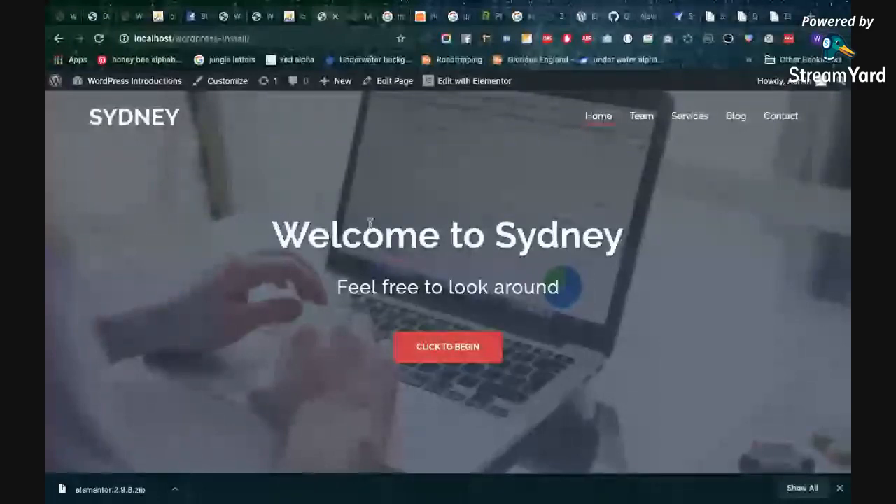
scroll(389, 168, down, 1)
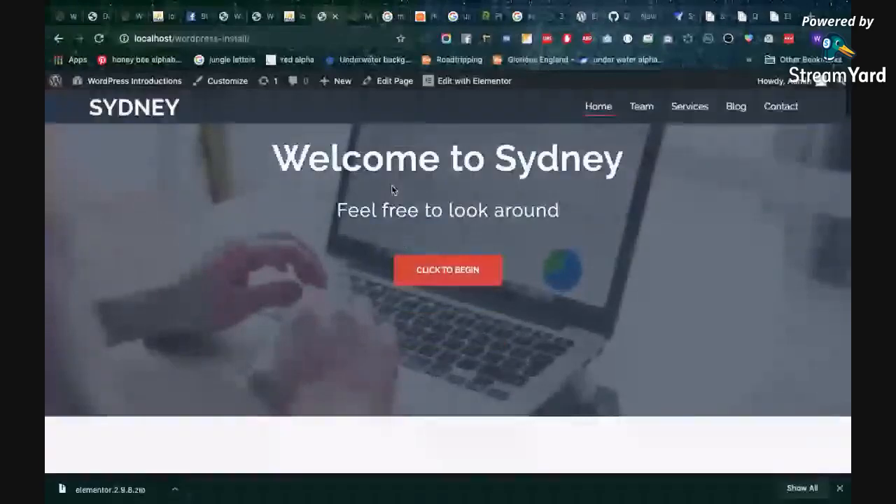
scroll(393, 189, up, 1)
mouse_move(116, 83)
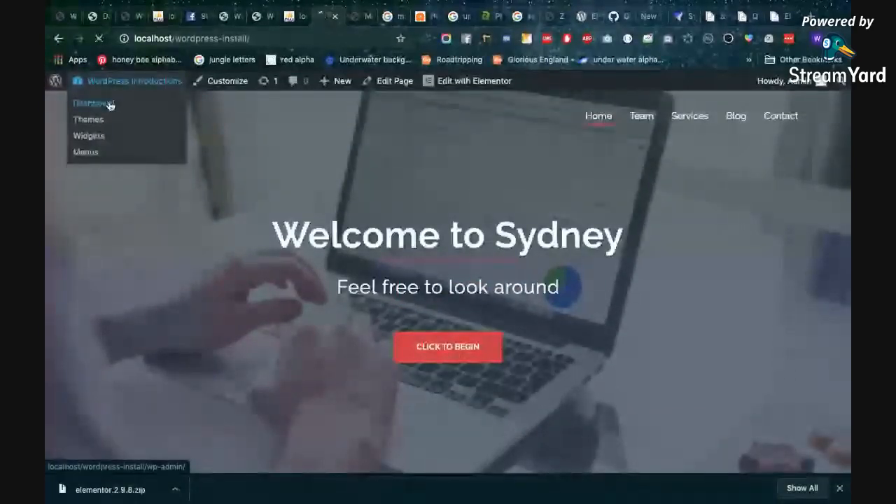
click(116, 104)
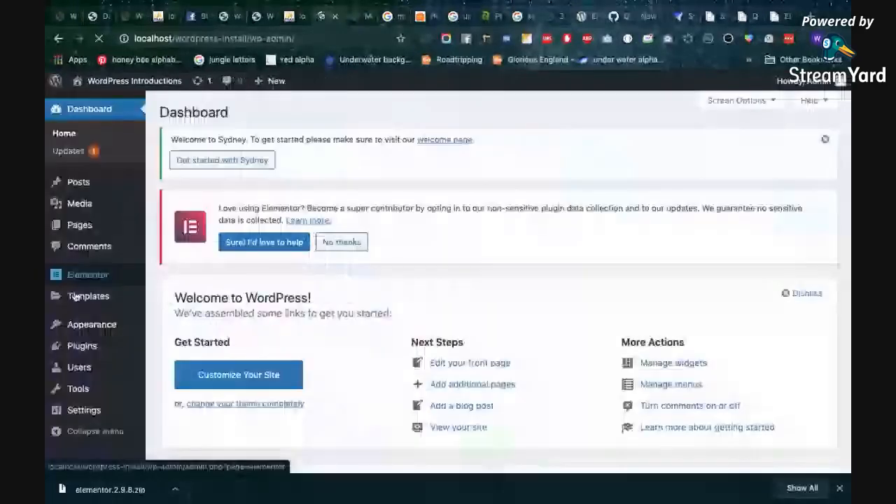
Open the Customizer for the Sydney theme and look through its full list of settings sections
scroll(105, 308, down, 1)
mouse_move(91, 324)
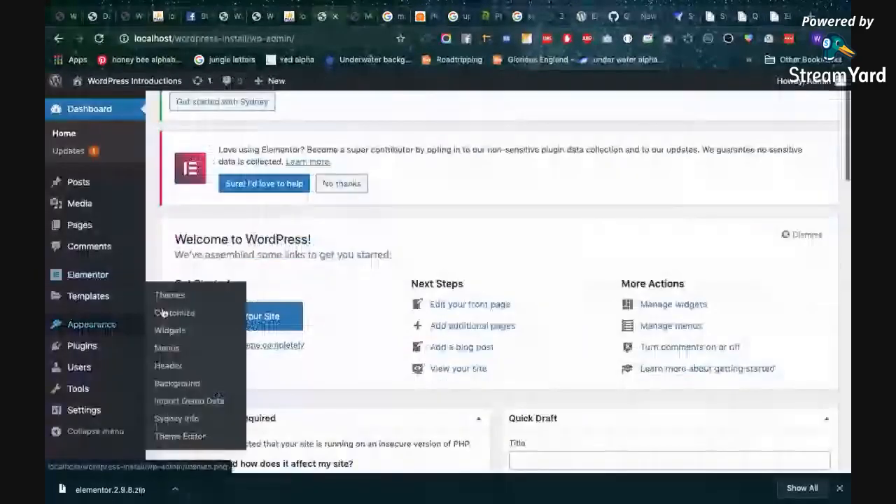
click(166, 314)
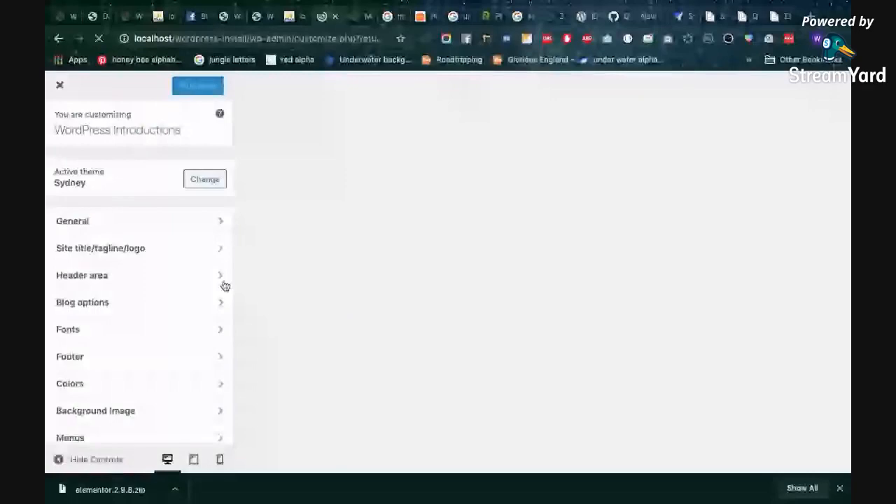
scroll(156, 319, down, 2)
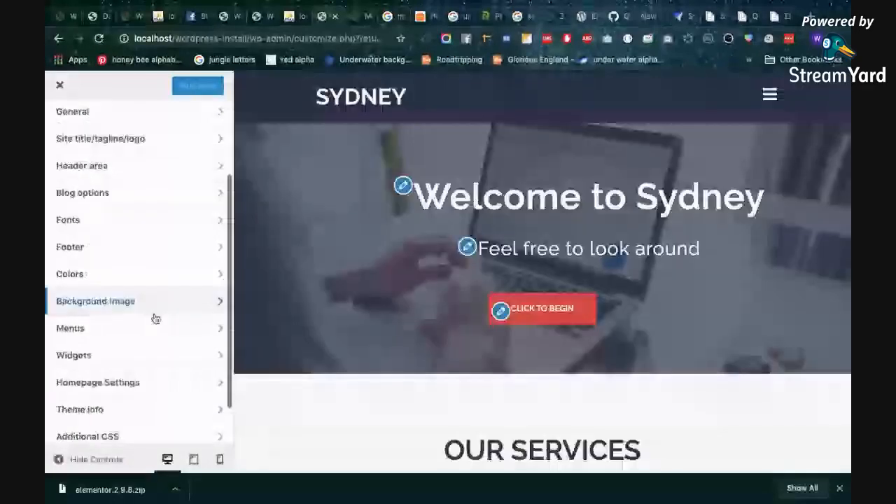
scroll(155, 319, down, 1)
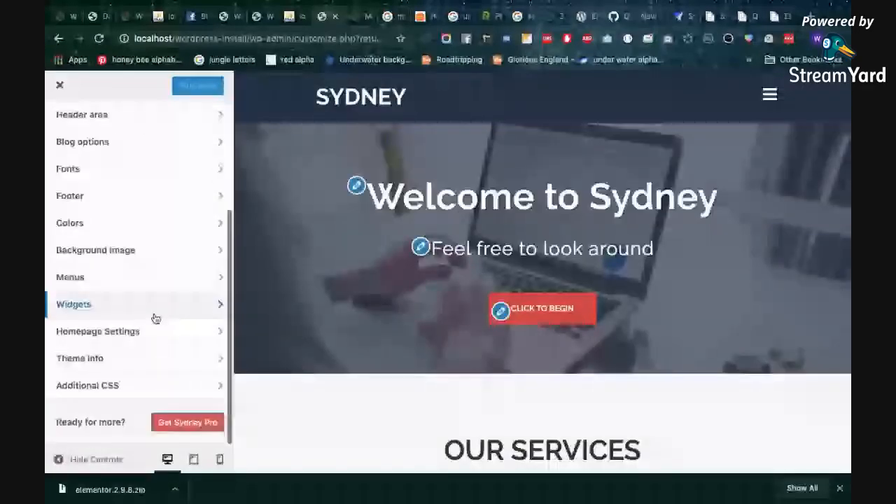
scroll(156, 319, up, 3)
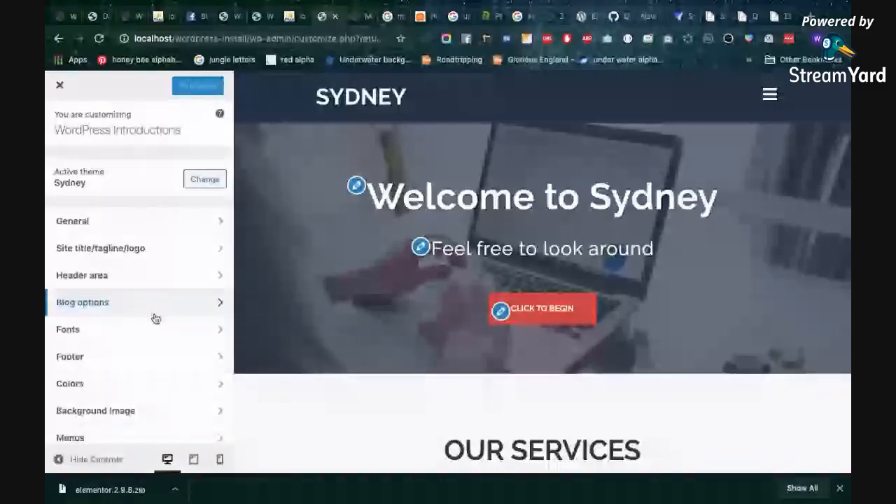
Review the Site title/tagline/logo, General page wrapper padding and Fonts settings, and return to the Customizer's section list
click(144, 259)
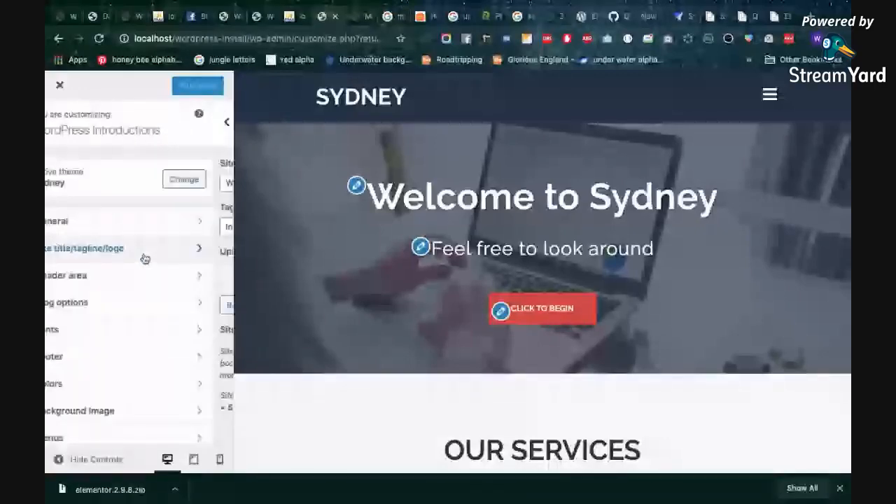
click(102, 219)
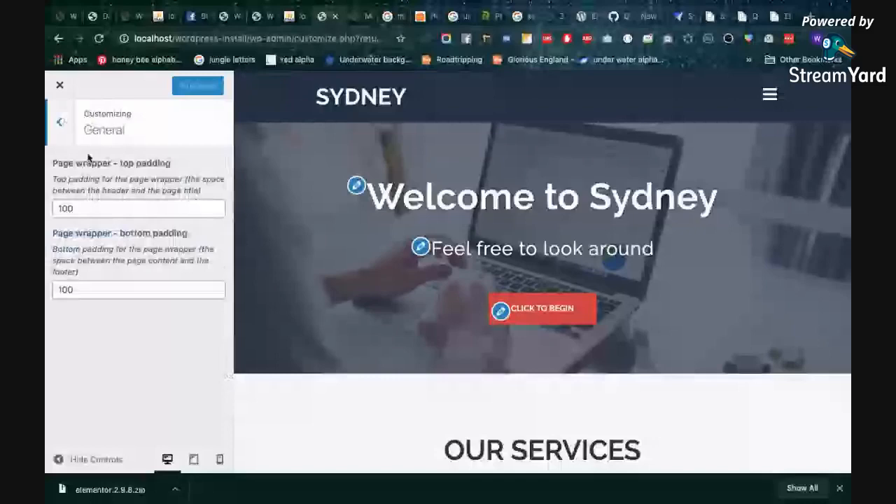
click(61, 122)
click(116, 275)
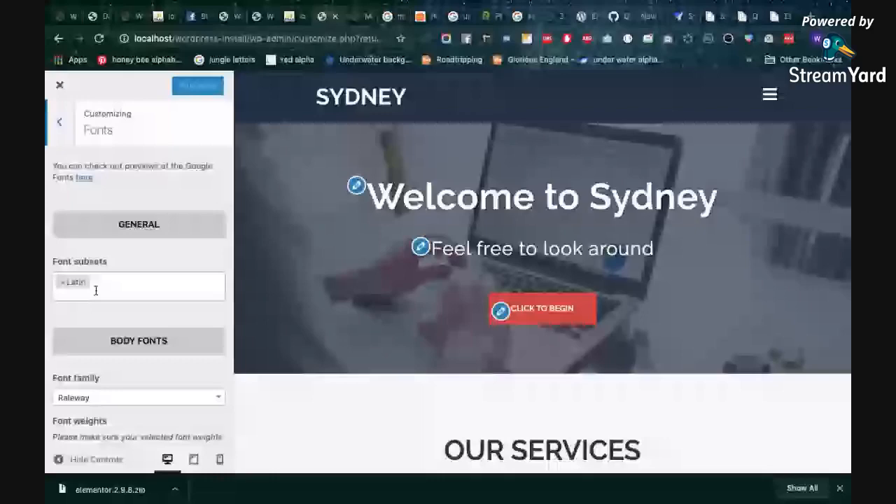
click(56, 130)
Open the Customizer's Footer settings and view the footer of the homepage preview
click(137, 278)
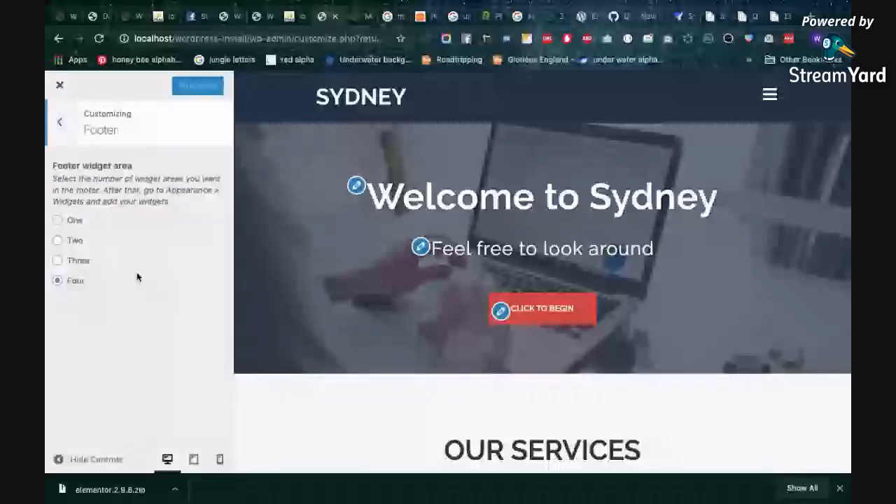
scroll(521, 273, down, 6)
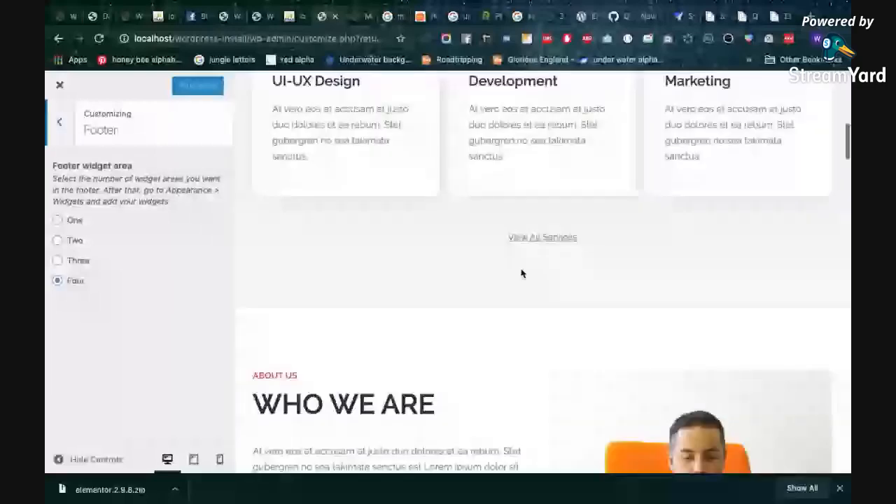
scroll(521, 273, down, 10)
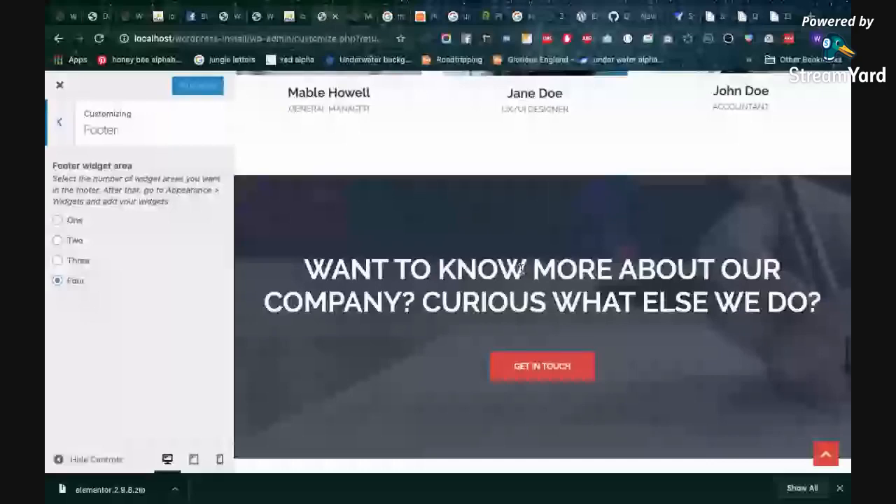
scroll(521, 271, down, 5)
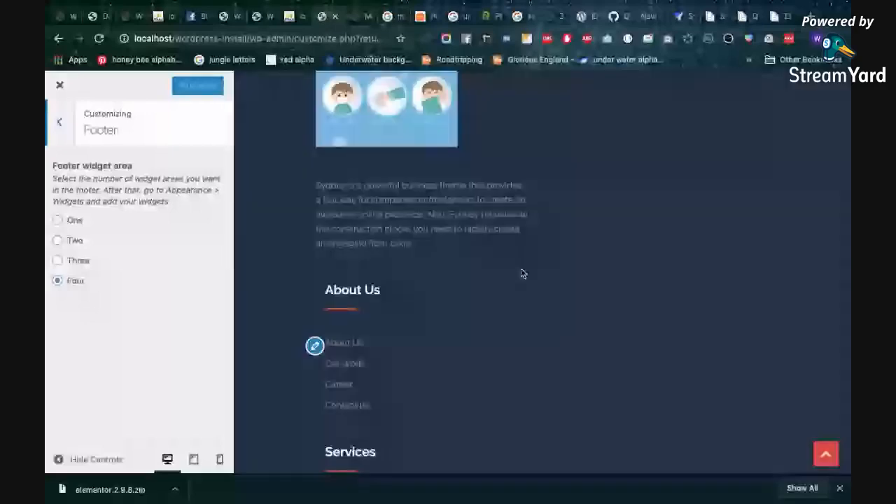
Try the footer widget area setting at Two and at Four, comparing the footer layout in the preview
click(59, 240)
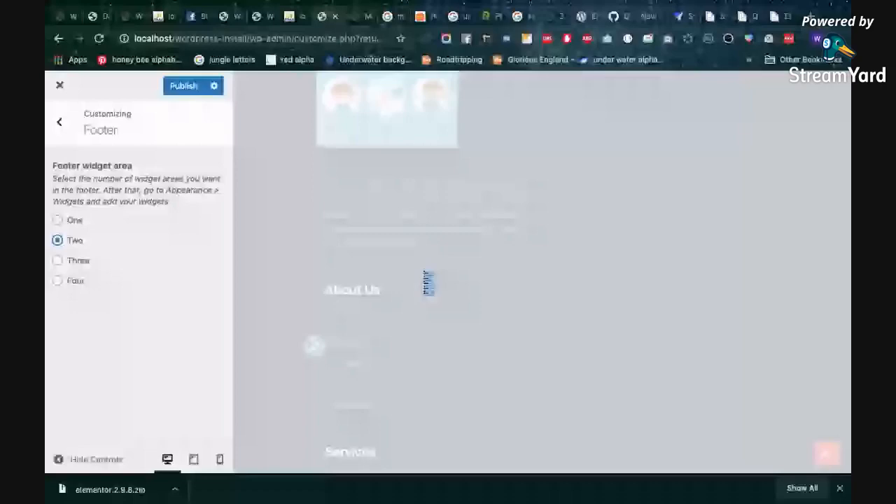
click(65, 281)
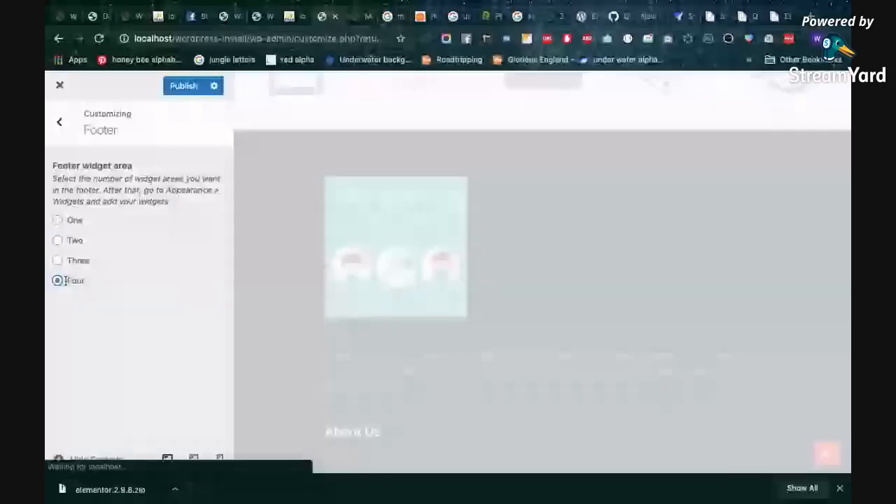
scroll(594, 255, down, 2)
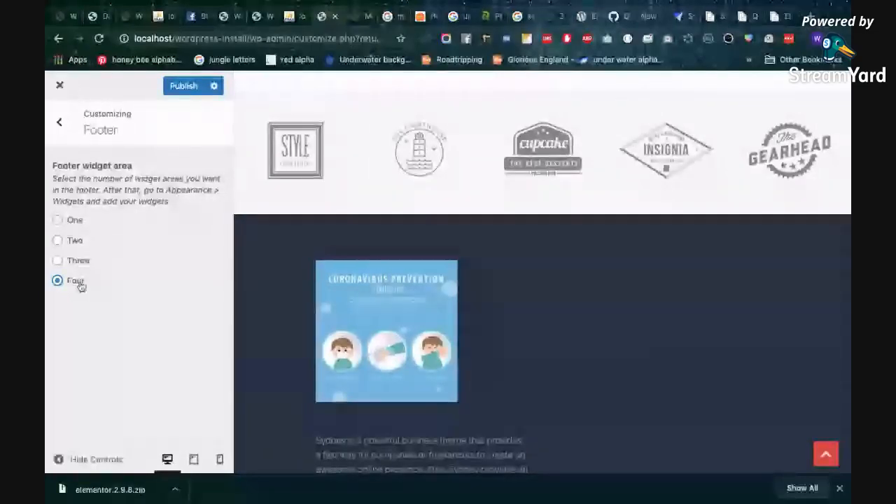
scroll(585, 263, down, 5)
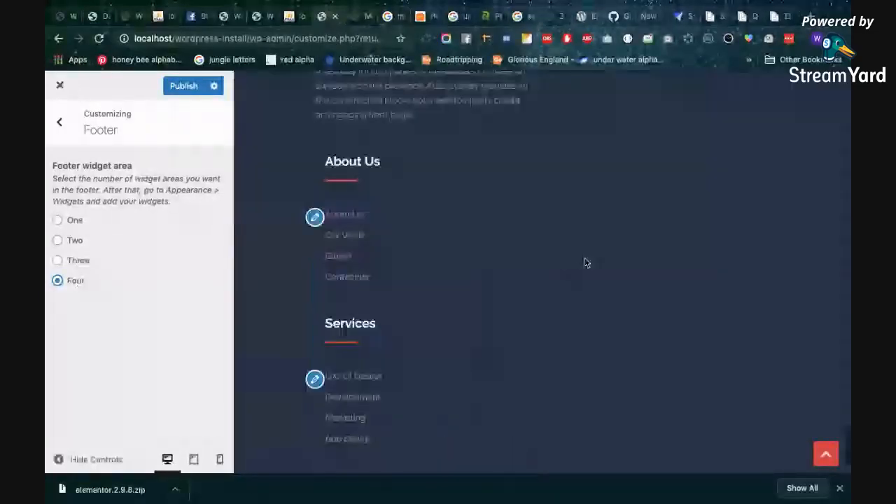
scroll(586, 261, down, 1)
scroll(586, 260, up, 4)
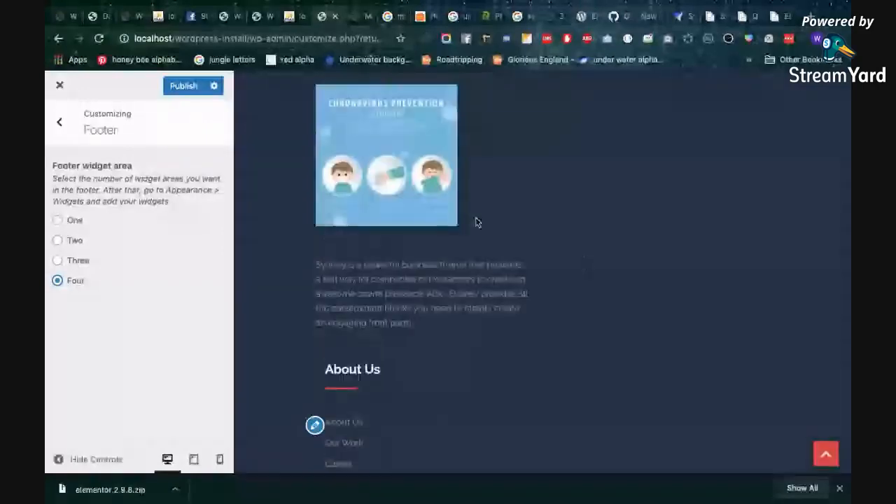
Set the footer widget area to One and inspect the footer layout in the preview
click(73, 221)
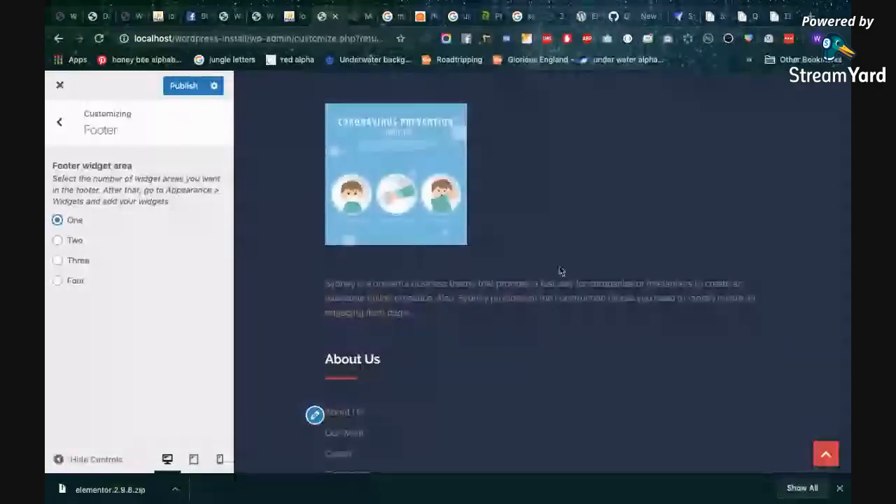
scroll(560, 270, down, 3)
scroll(560, 271, down, 1)
scroll(460, 259, up, 3)
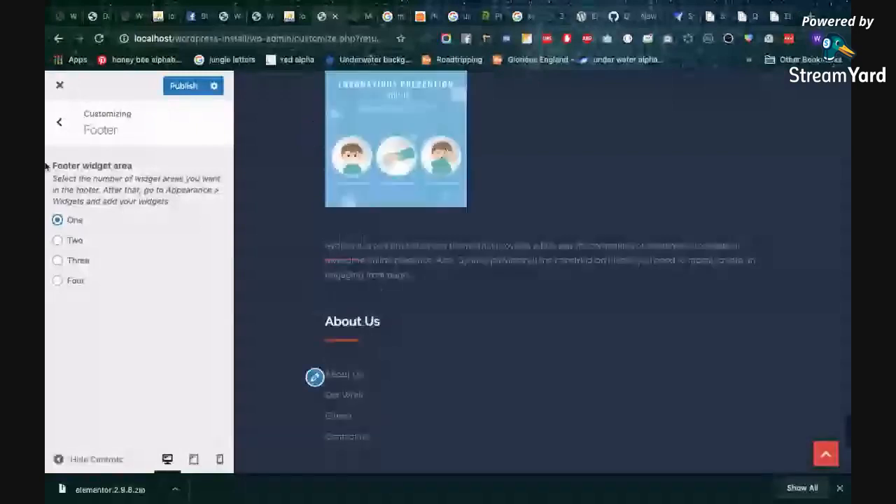
Examine the General color settings, including background, primary and body text colors, and return to the Colors sections
click(60, 122)
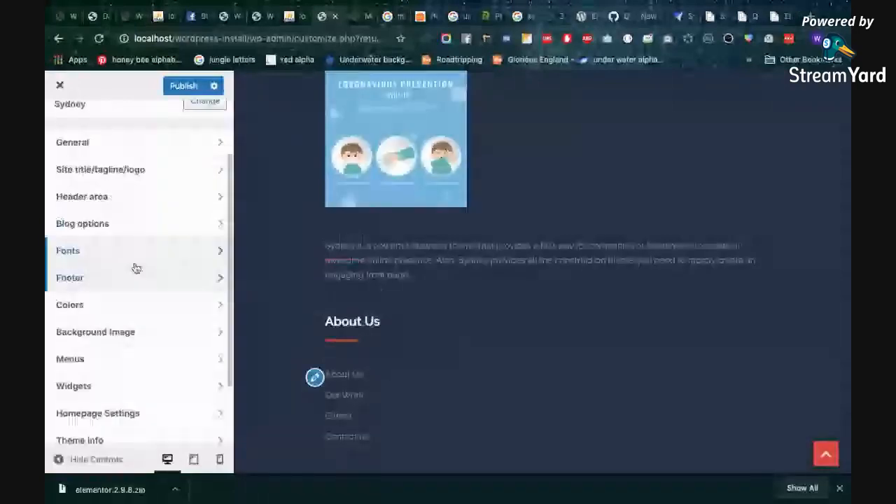
click(137, 304)
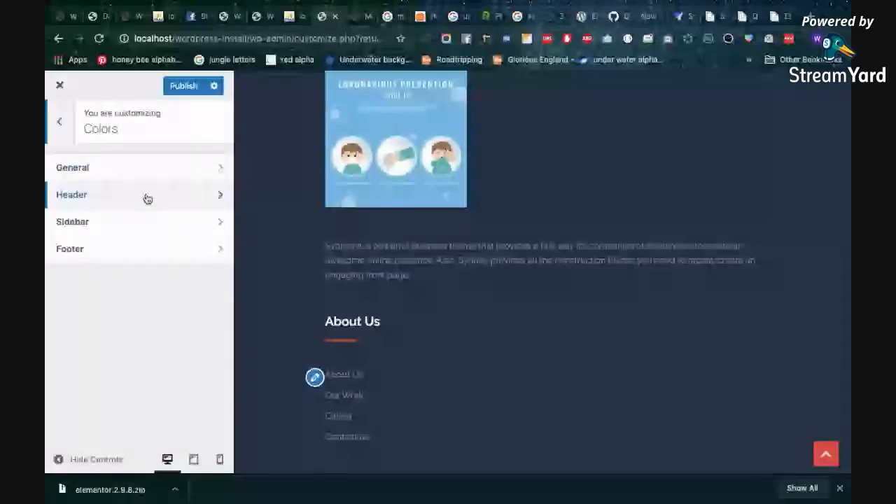
click(81, 175)
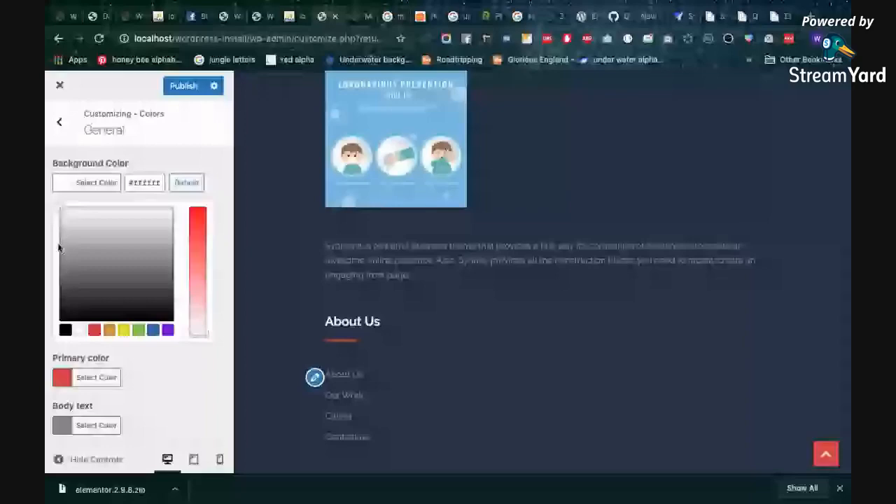
click(59, 121)
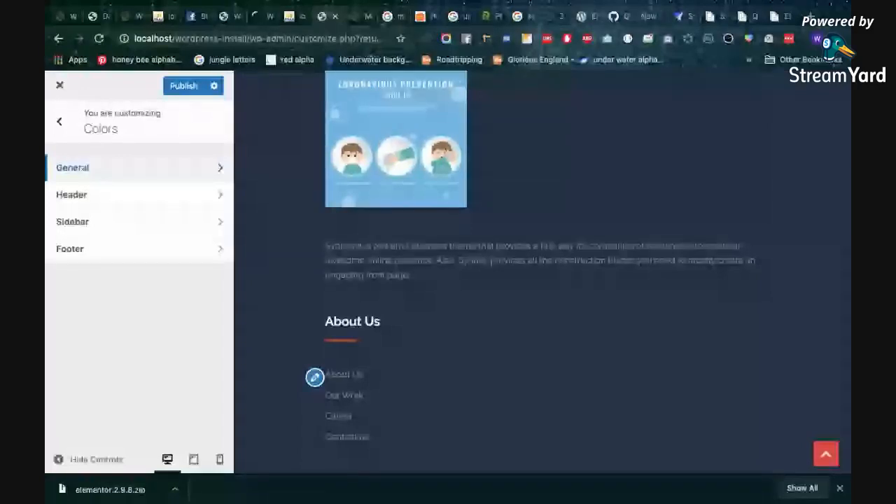
Examine the Header color settings, from menu background to header slider text, and return to the Customizer's section list
click(168, 196)
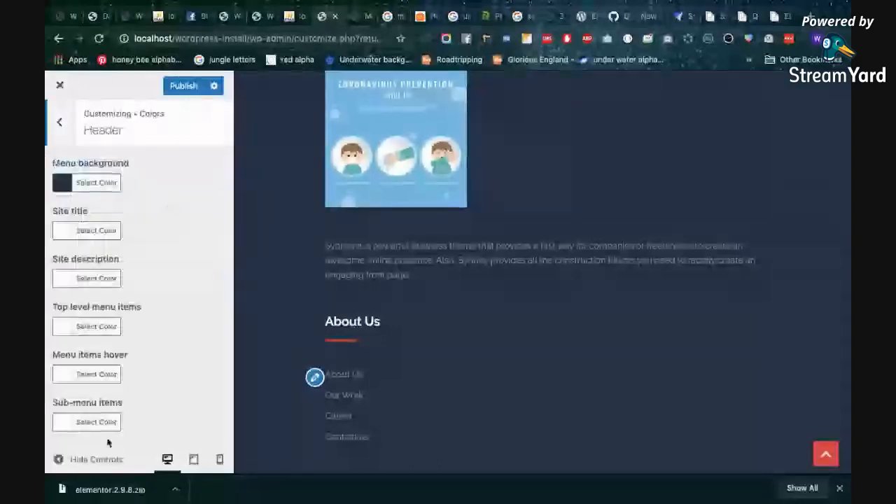
scroll(108, 443, down, 2)
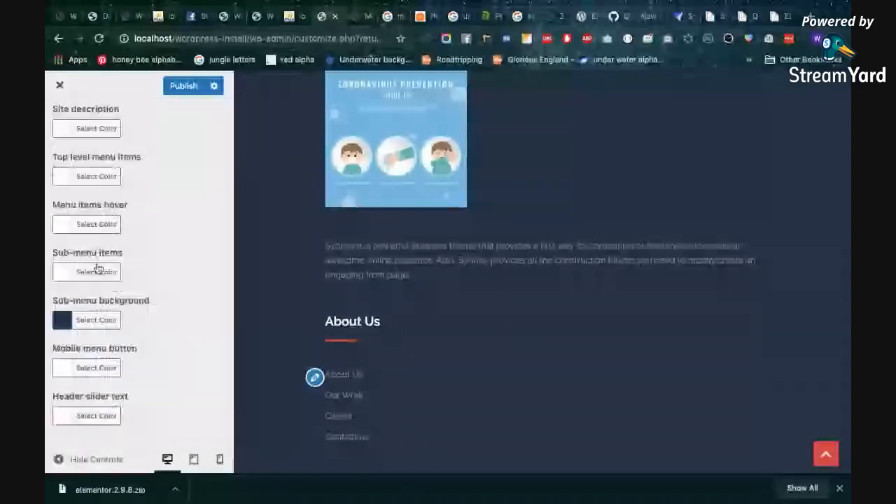
scroll(84, 210, up, 5)
click(59, 122)
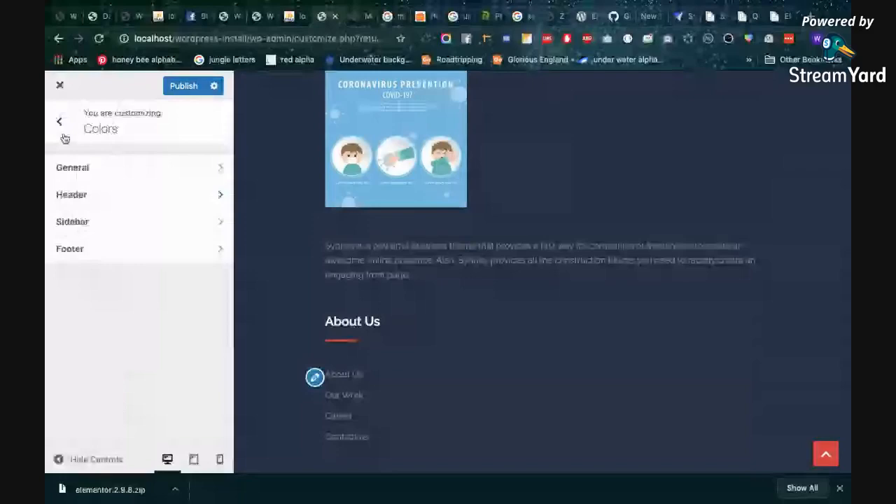
click(61, 123)
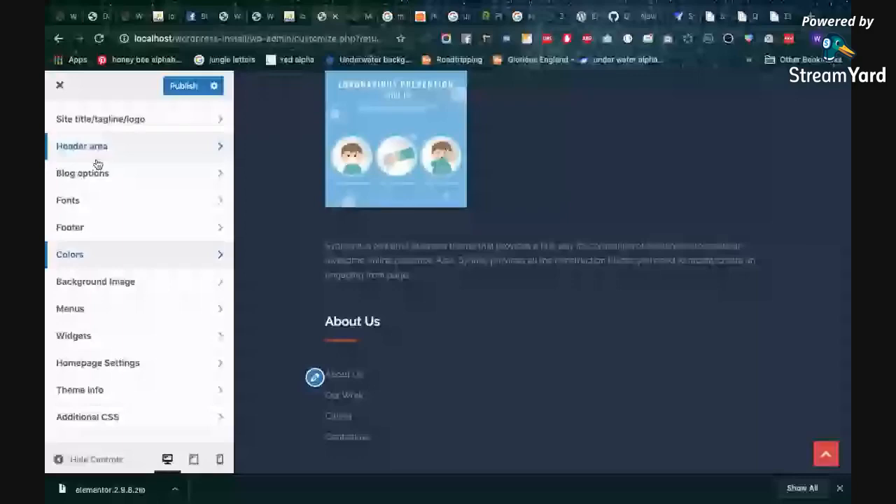
Review the site's menus and the Primary Menu location, keep Main selected, and return to the Customizer's section list
scroll(91, 293, down, 1)
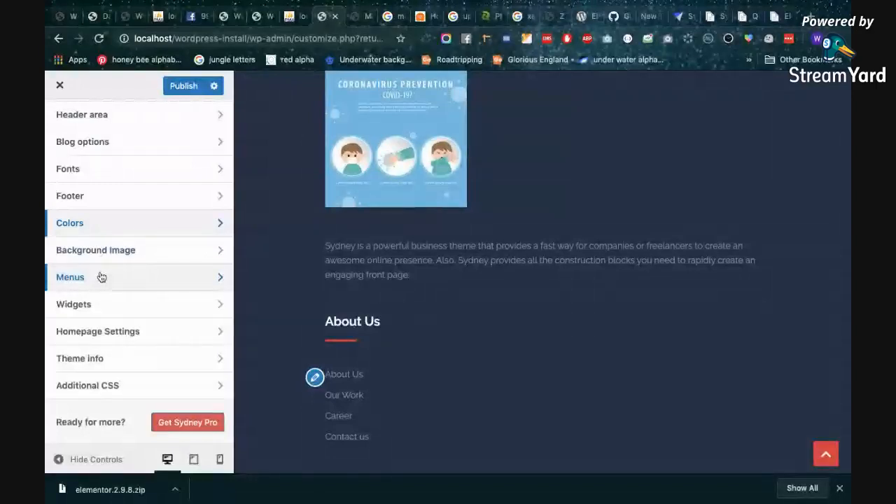
click(96, 283)
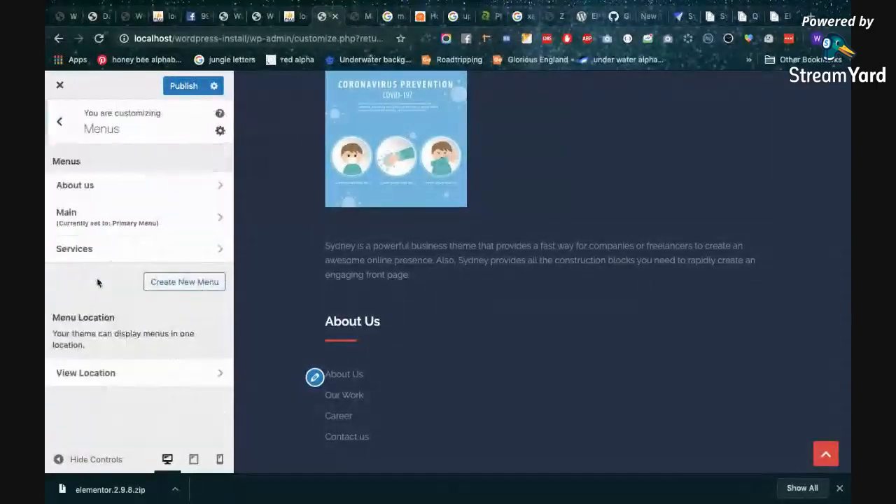
click(116, 374)
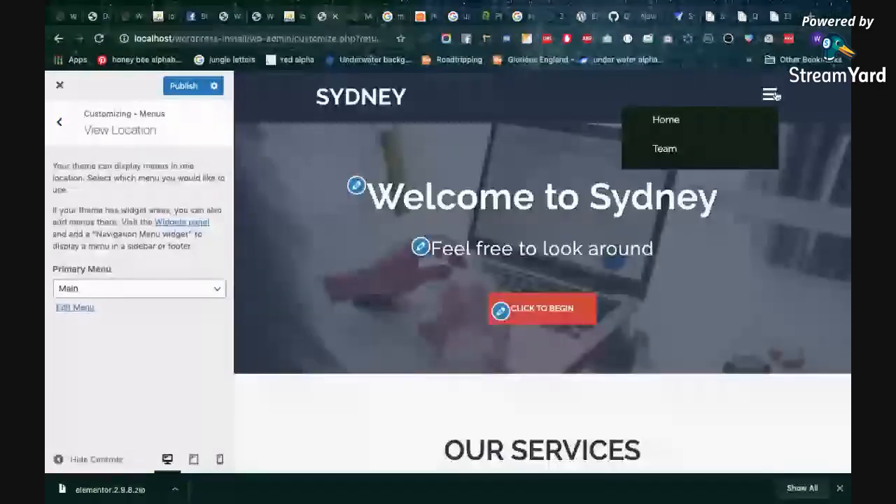
click(129, 289)
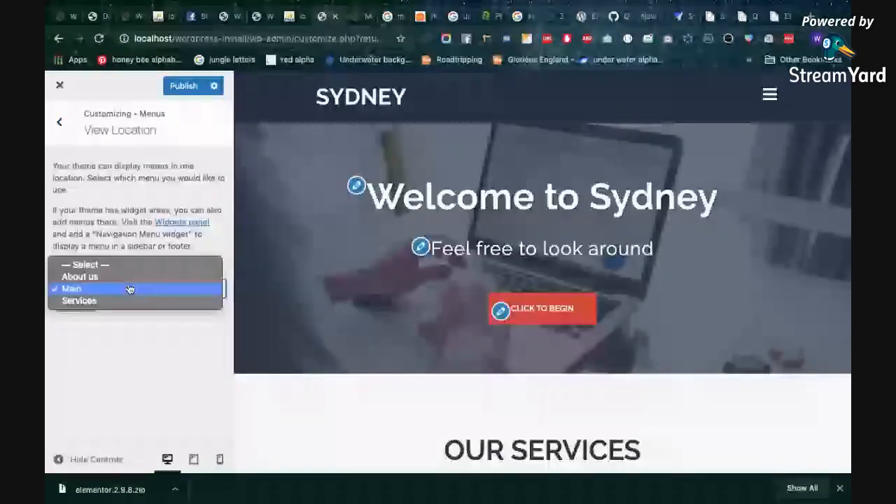
click(129, 289)
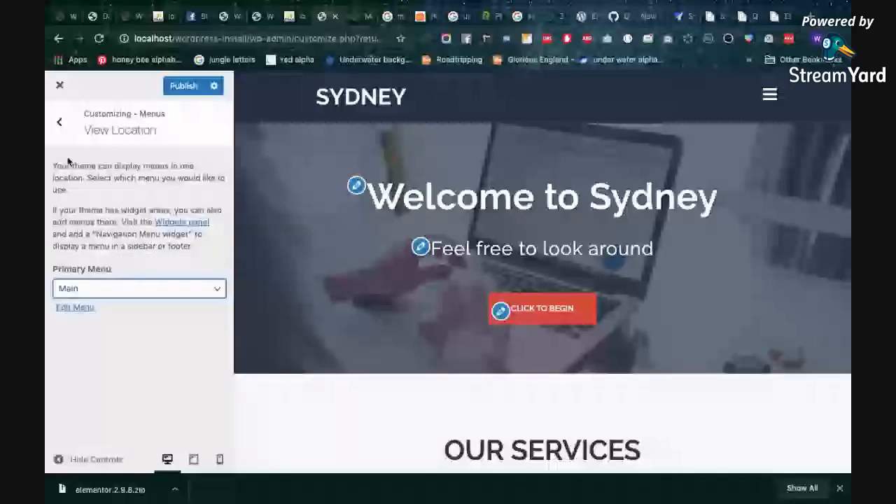
click(60, 122)
click(59, 123)
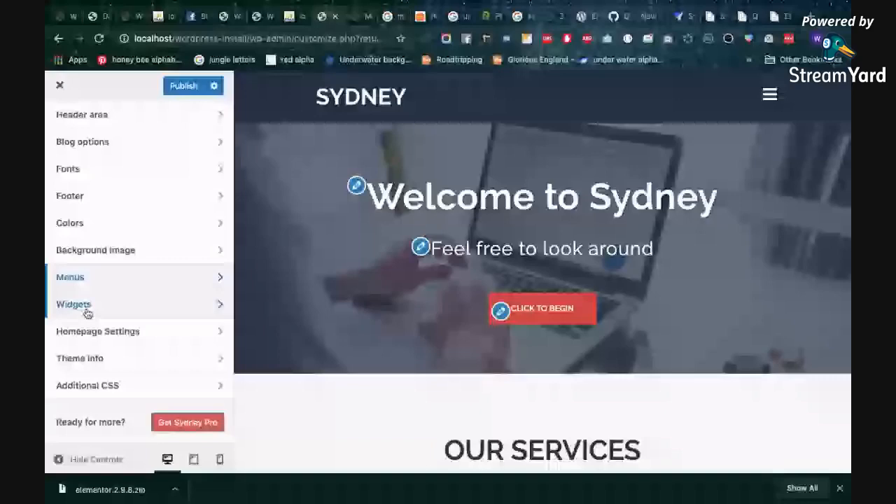
View the Footer 4 widget area in the Widgets settings and return to the list of footer areas
click(73, 304)
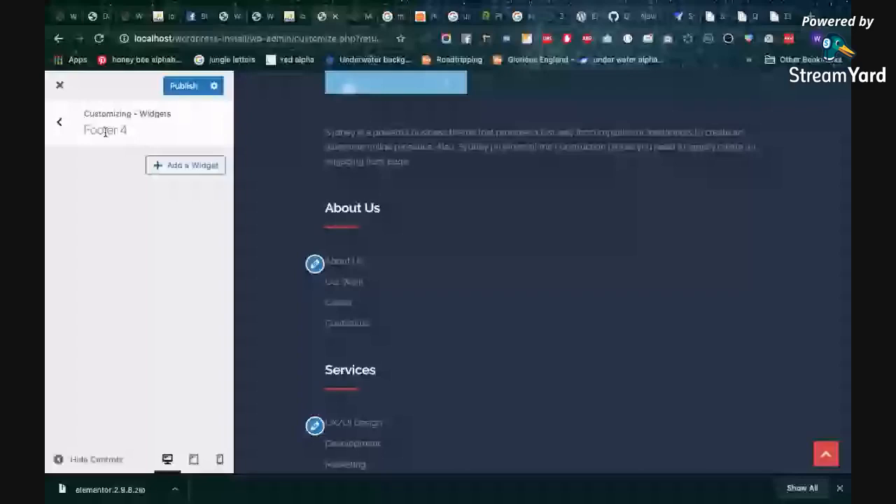
click(59, 121)
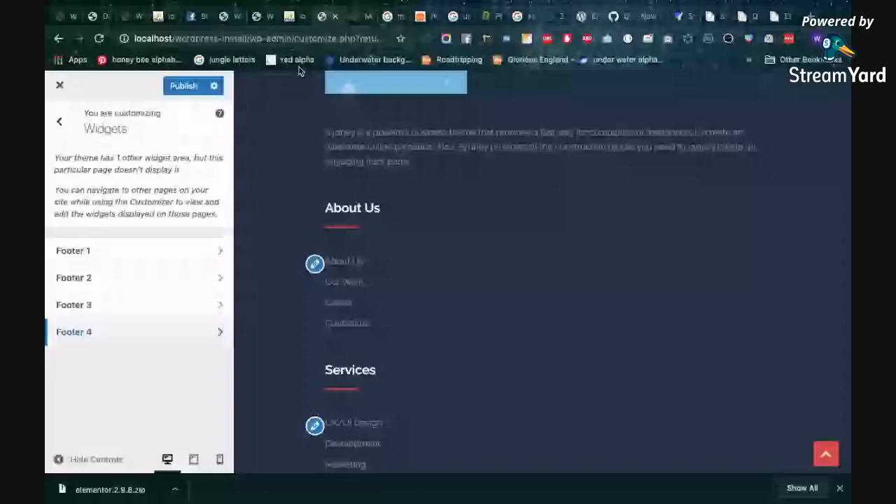
Open localhost/wordpress-install in a new incognito window and compare its footer layout with the Customizer preview
key(ctrl+l)
key(super+c)
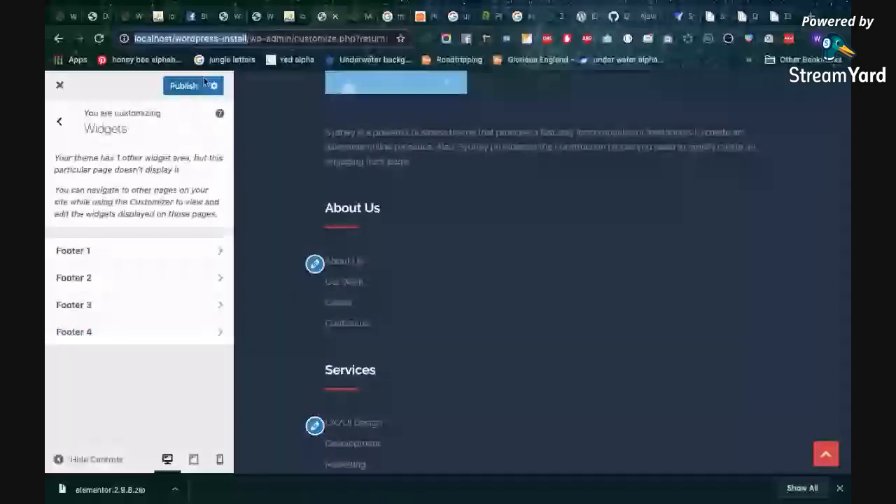
key(super+shift+n)
key(super+v)
key(Return)
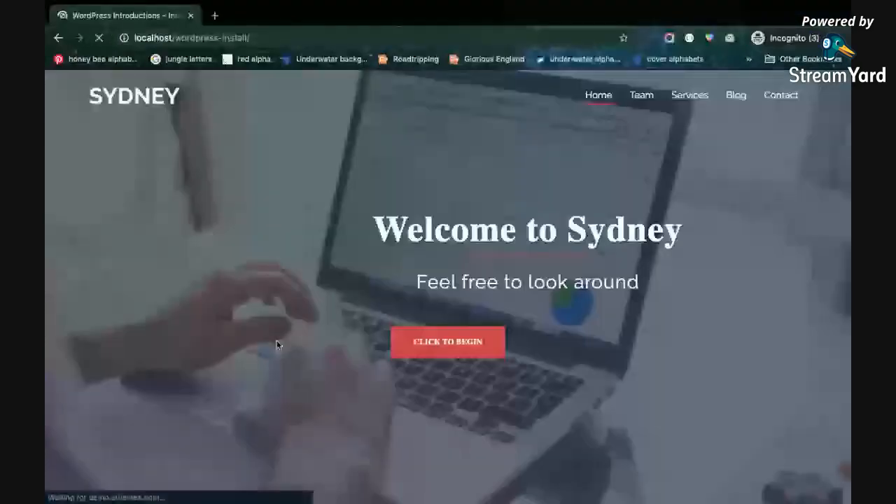
scroll(350, 401, down, 5)
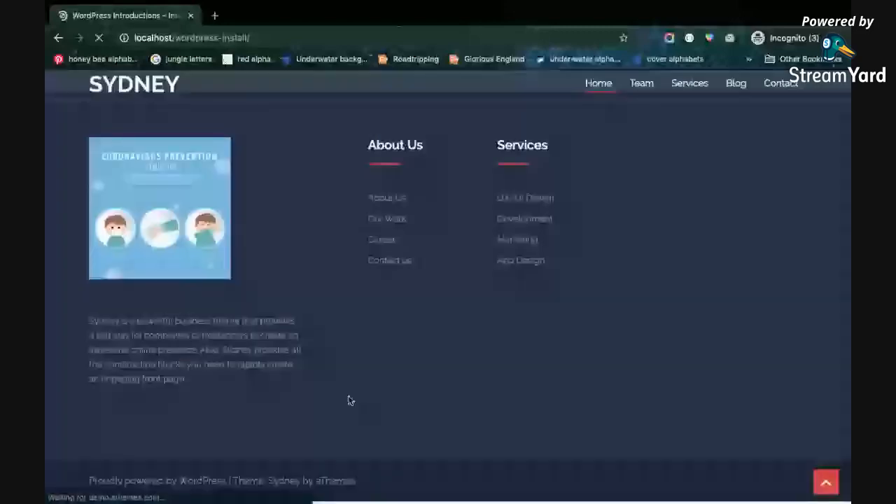
key(ctrl+Left)
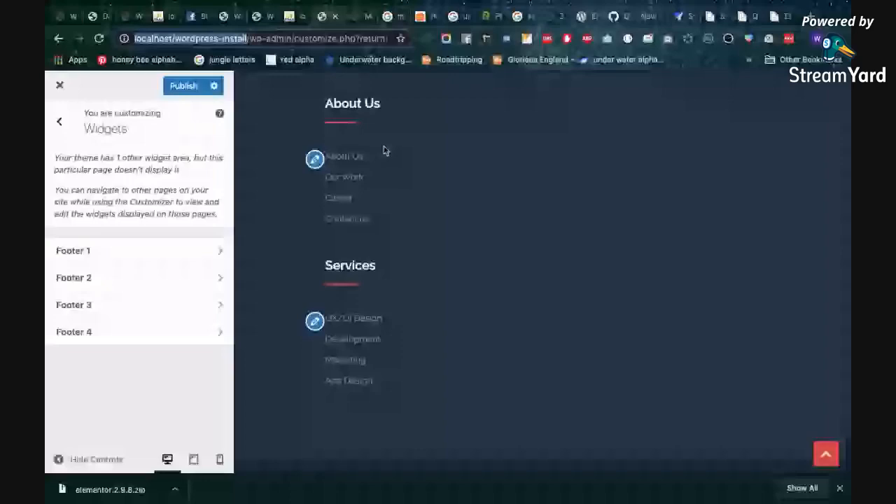
key(ctrl+Right)
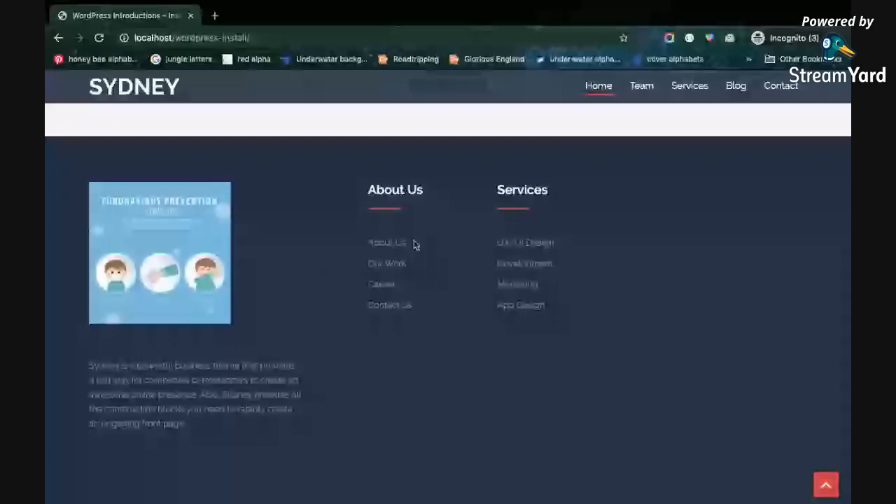
Return to the Customizer and add a Custom HTML widget to the Footer 4 area
key(ctrl+Left)
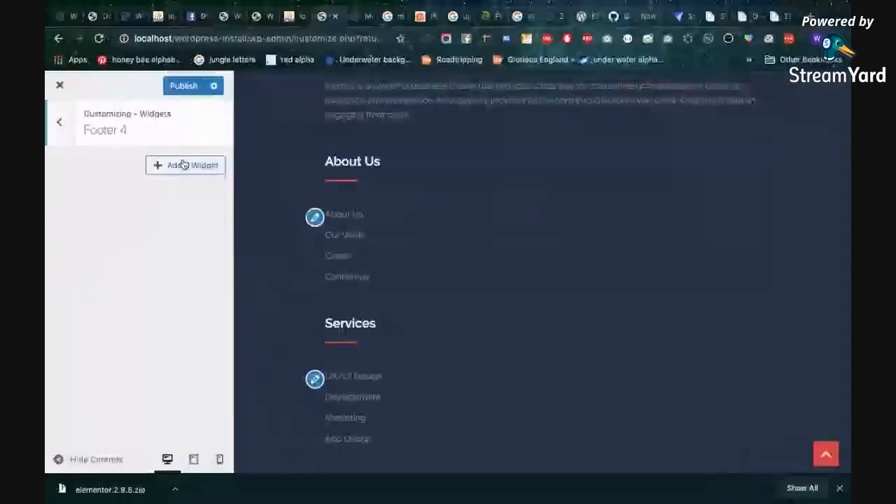
click(184, 165)
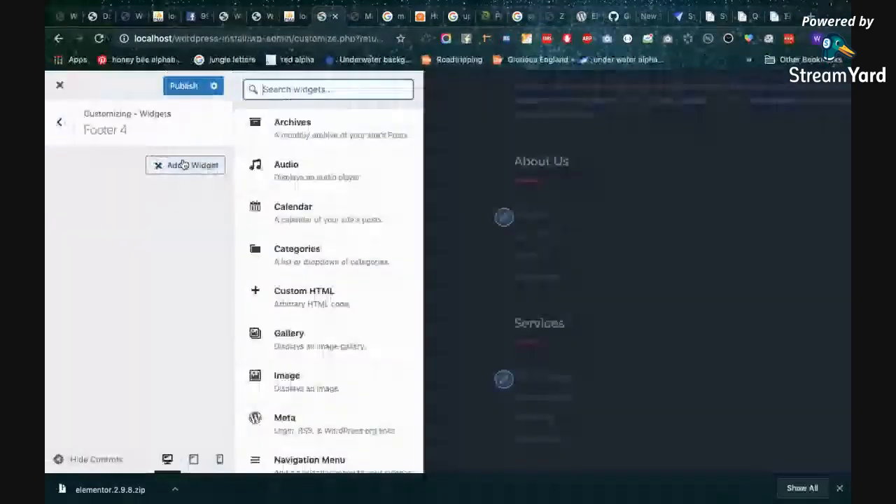
click(327, 306)
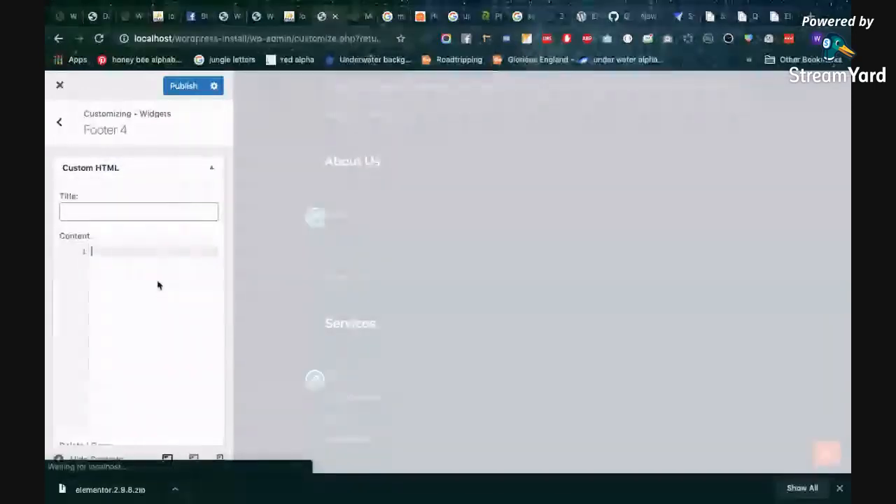
text(a)
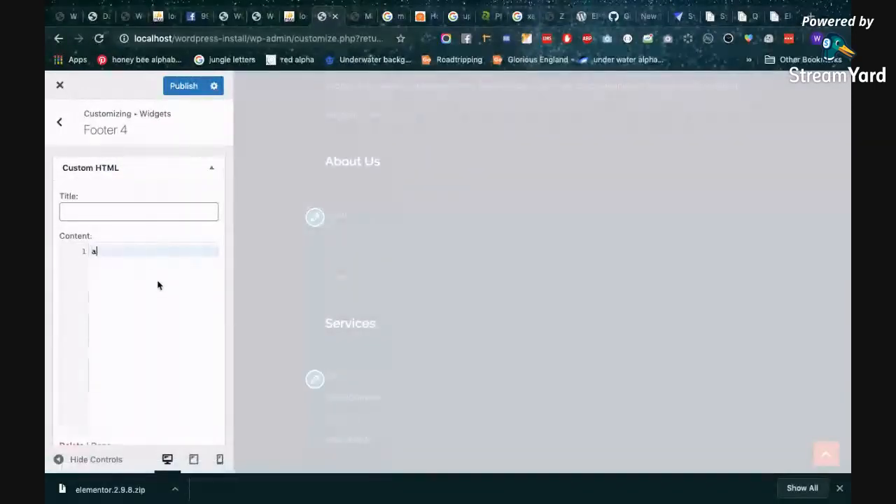
text(,)
key(BackSpace)
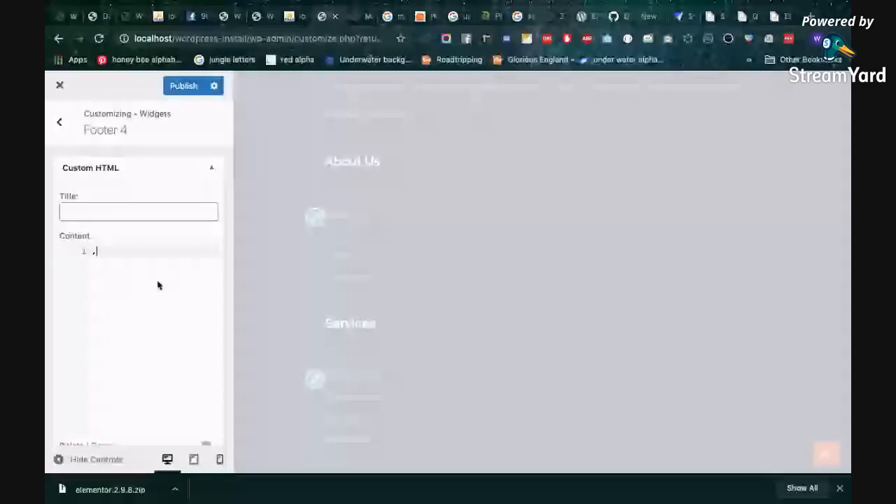
key(super+z)
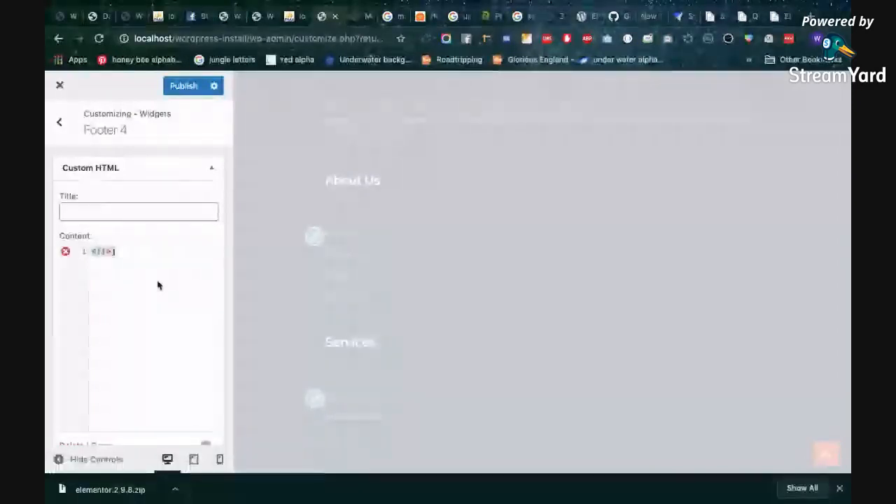
key(BackSpace)
text(<i>)
key(BackSpace)
key(BackSpace)
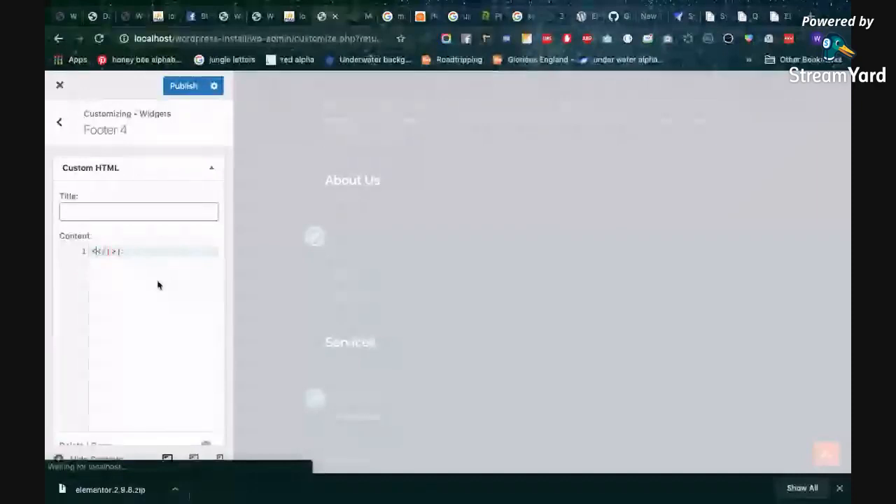
key(super+a)
key(BackSpace)
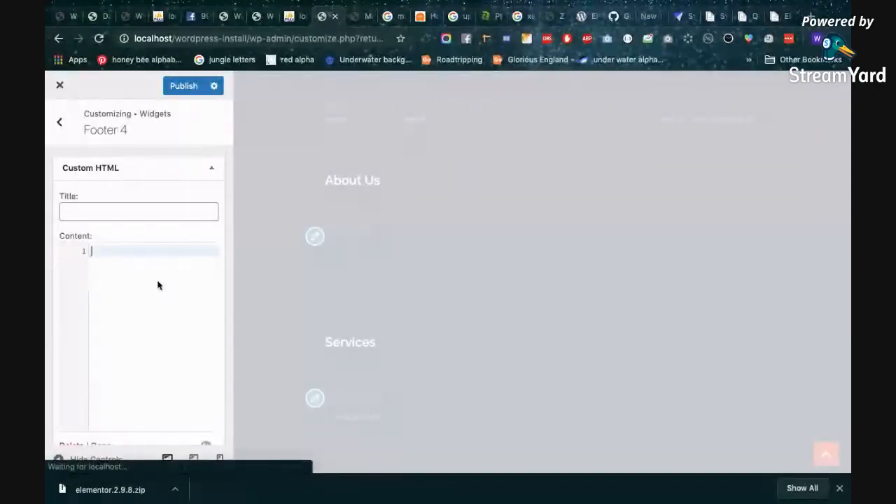
text(sot)
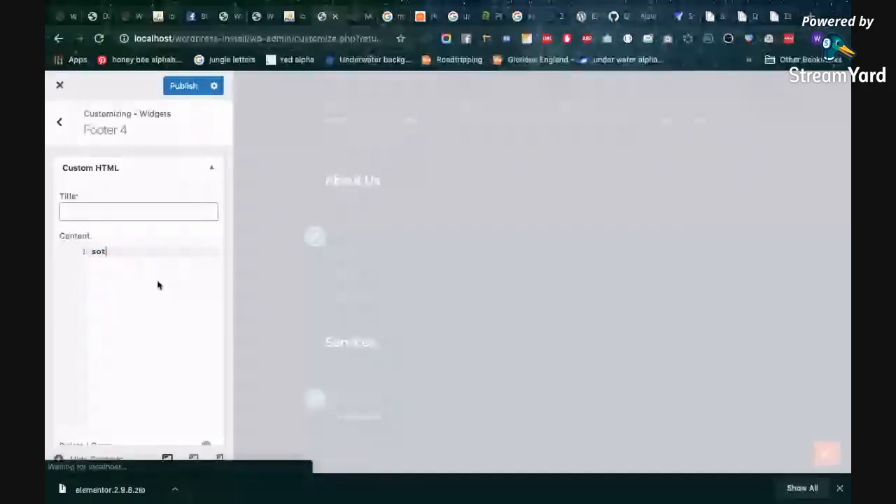
key(BackSpace)
text(mt)
key(BackSpace)
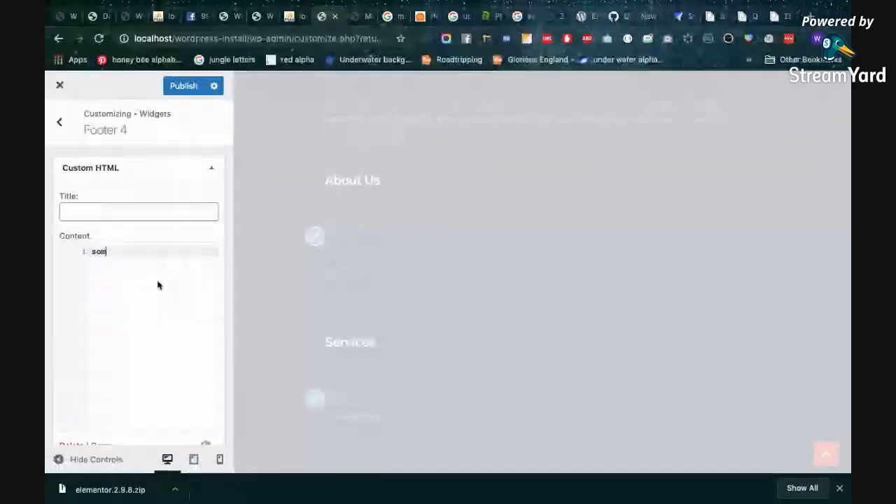
text(e)
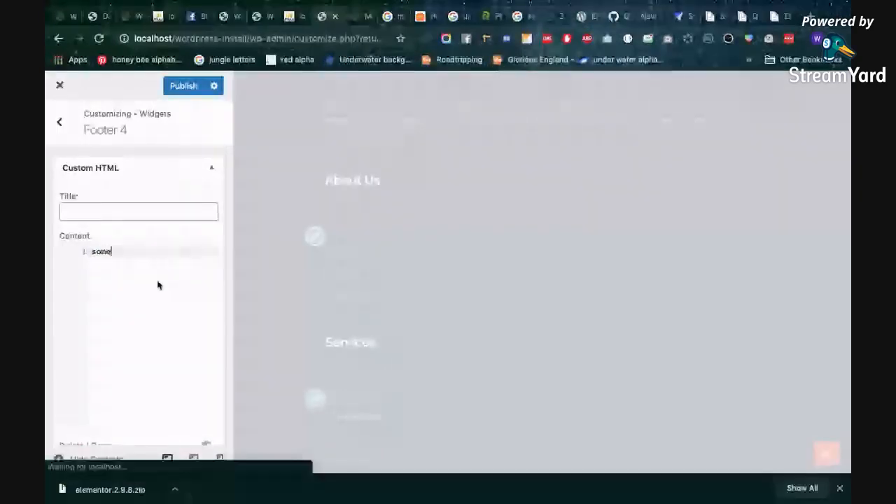
key(BackSpace)
key(BackSpace)
key(BackSpace)
key(BackSpace)
Write a <p> element reading "This is a new paragraph" as the Custom HTML widget's content and finish editing the widget
text(<p)
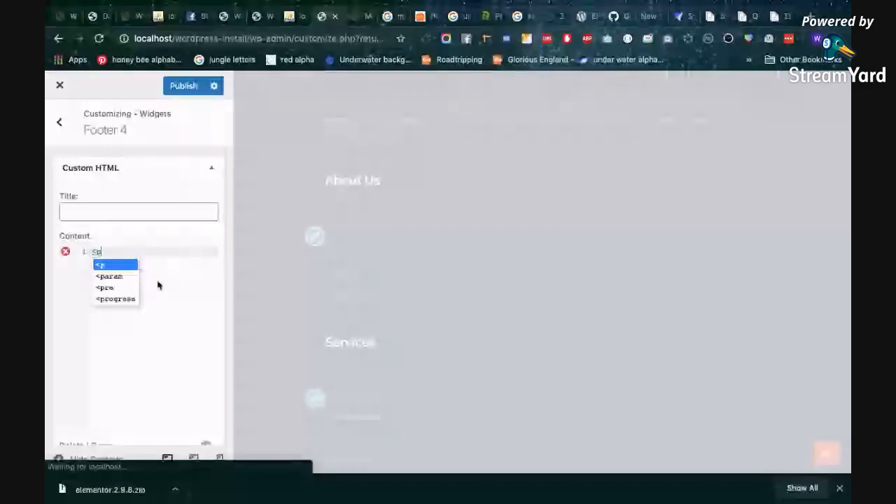
key(Return)
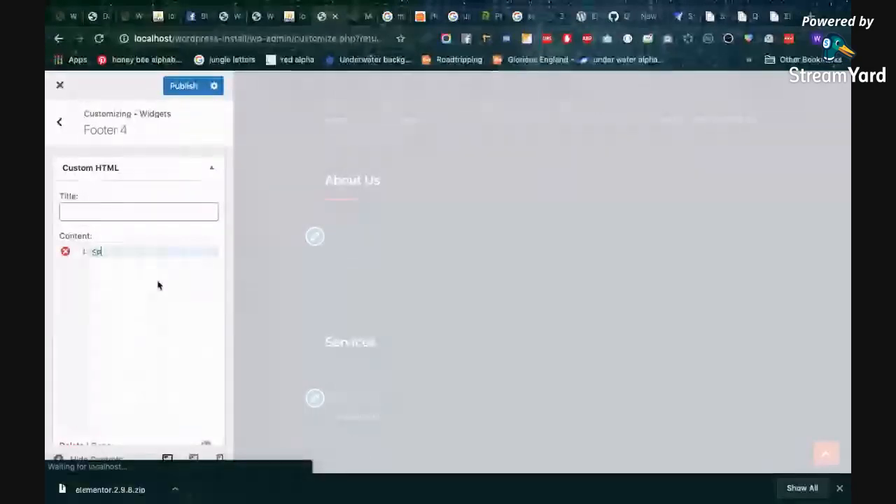
text(>)
key(Return)
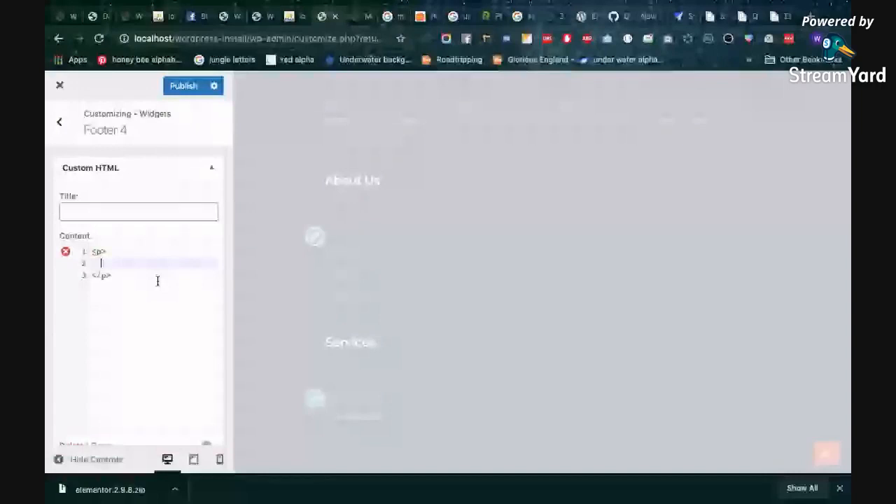
text(This is )
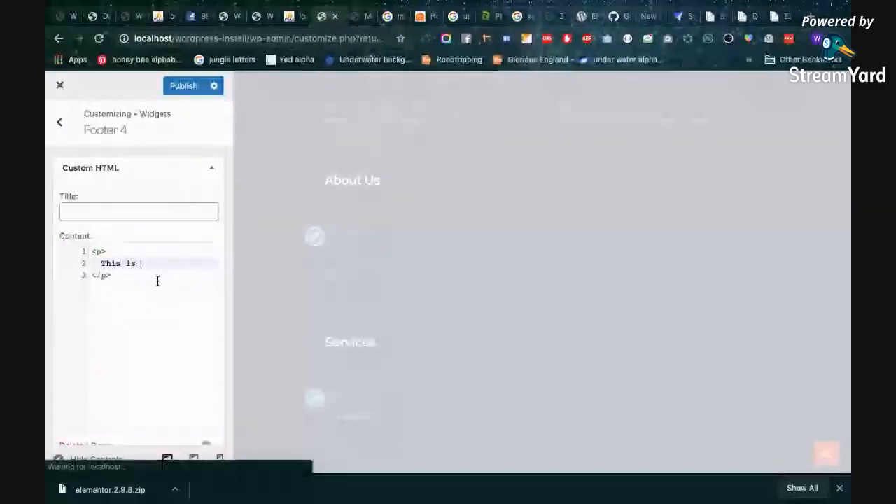
text(a new paragraph)
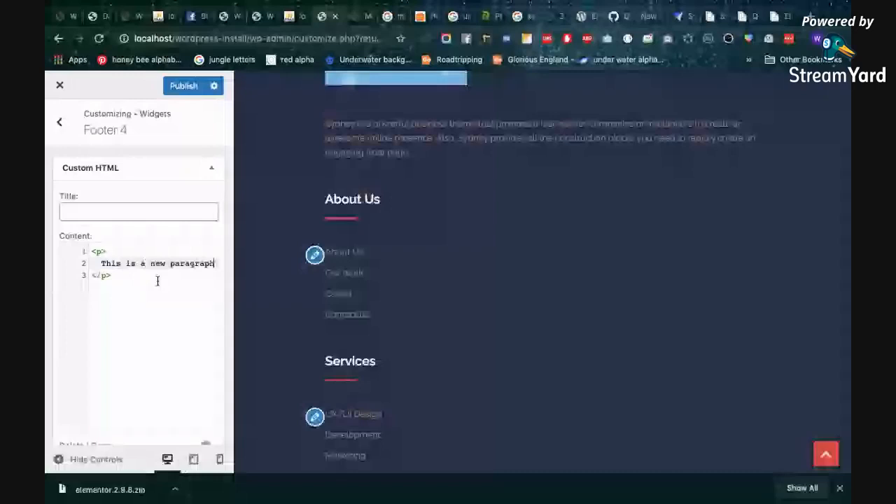
scroll(157, 294, down, 1)
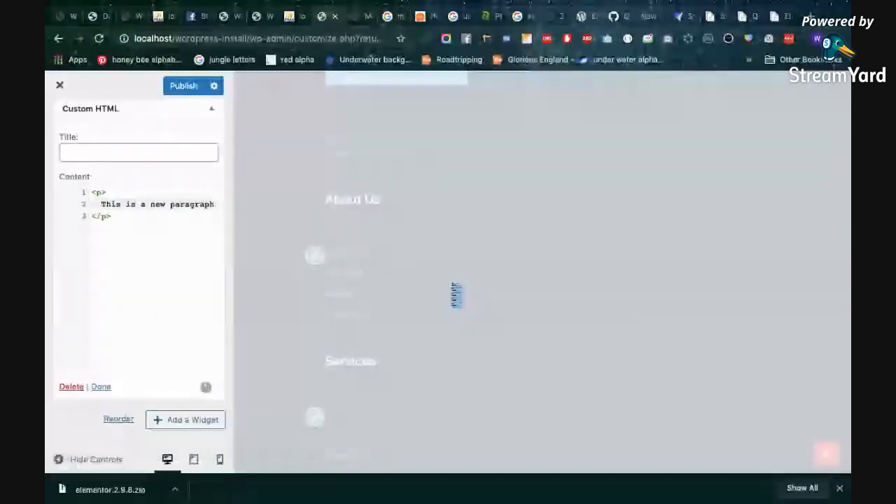
click(98, 387)
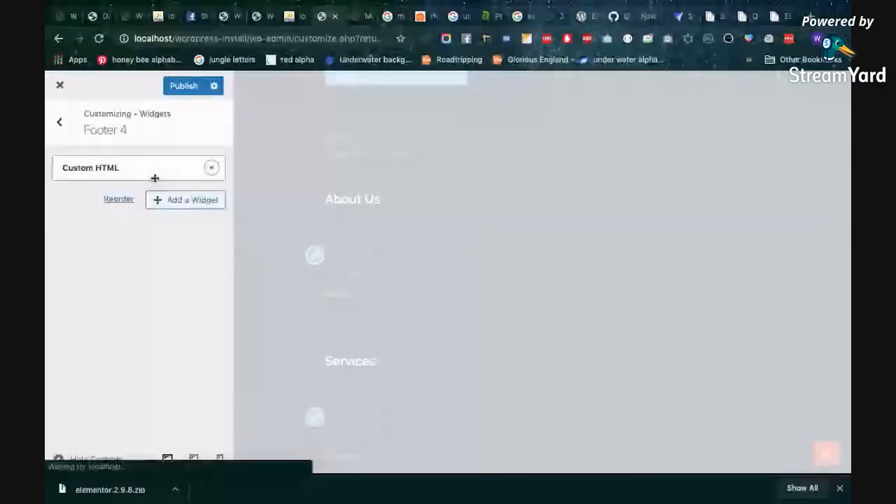
Check the Custom HTML widget in the Customizer preview and compare it with the reloaded public site's footer
scroll(370, 427, down, 3)
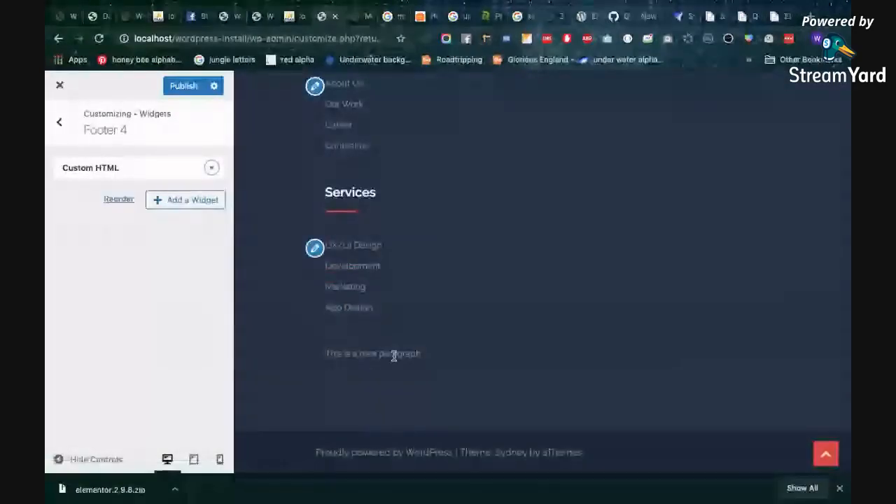
key(ctrl+Right)
click(99, 39)
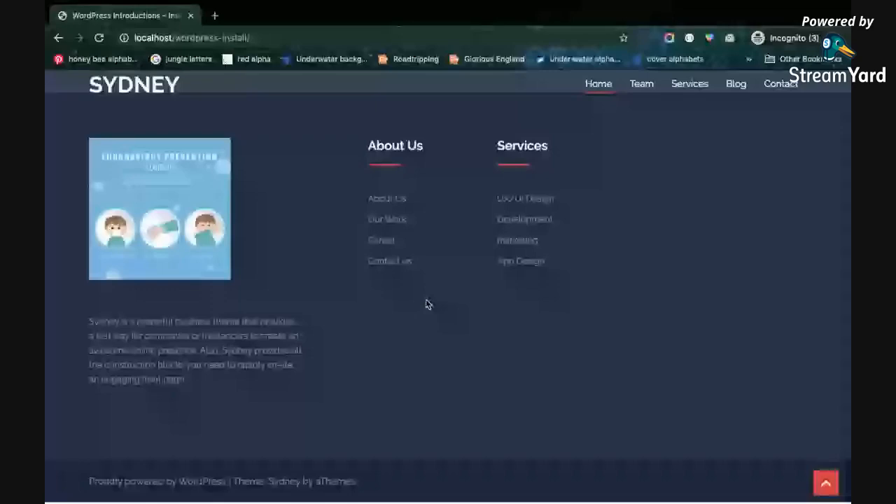
key(ctrl+Left)
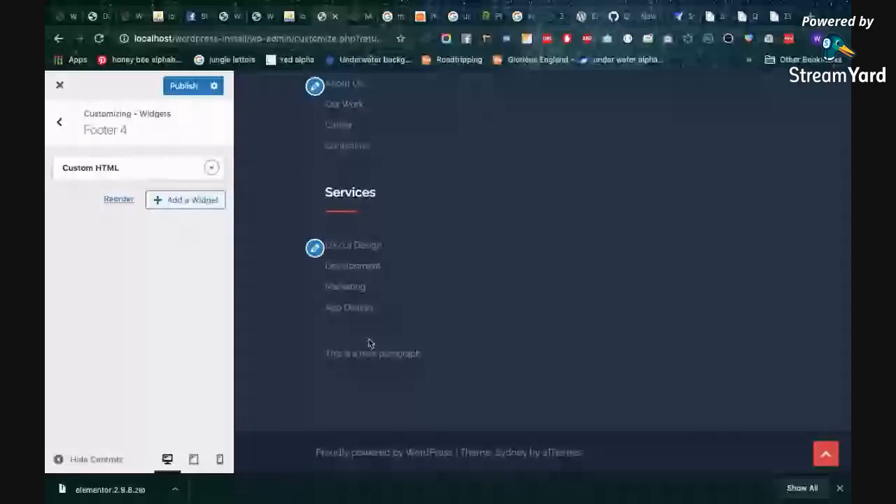
key(ctrl+Right)
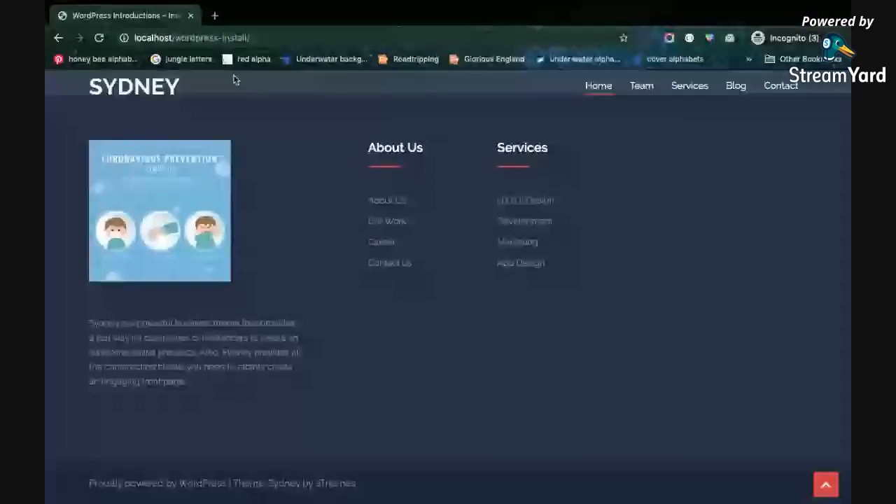
Publish the Footer 4 widget change and reload the public site in the incognito window to check its footer
key(ctrl+Left)
key(ctrl+Right)
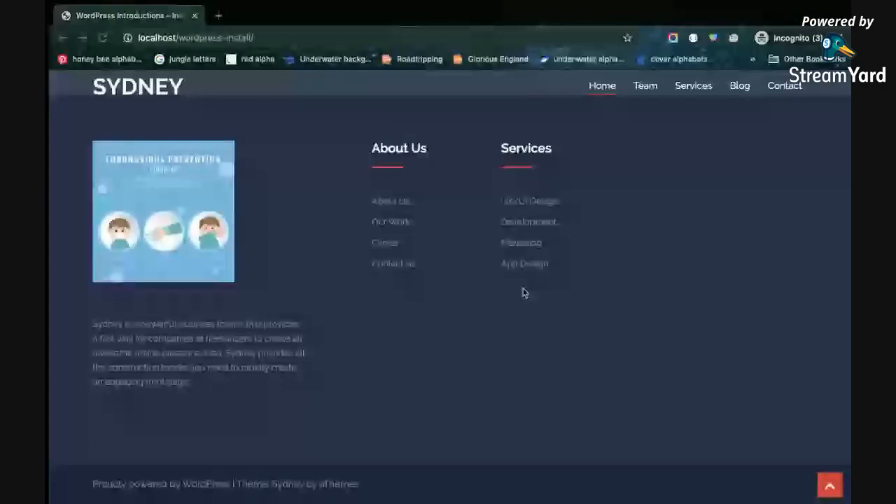
key(ctrl+Left)
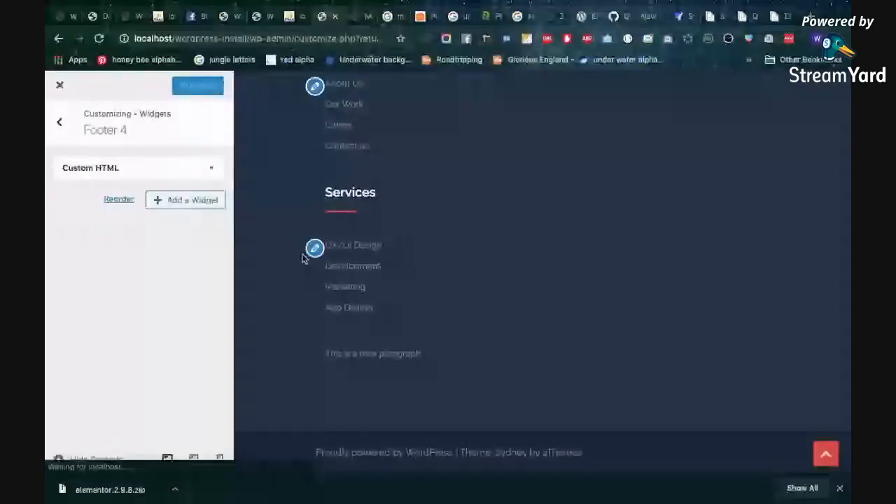
key(ctrl+Right)
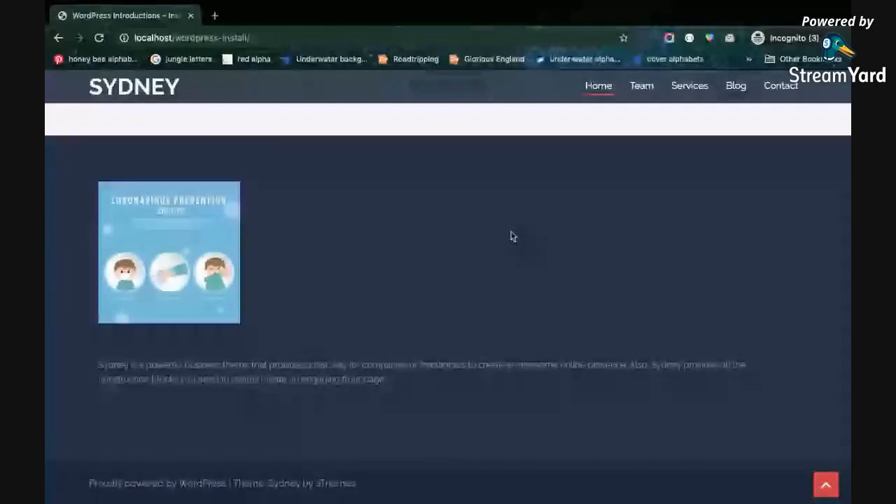
key(super+r)
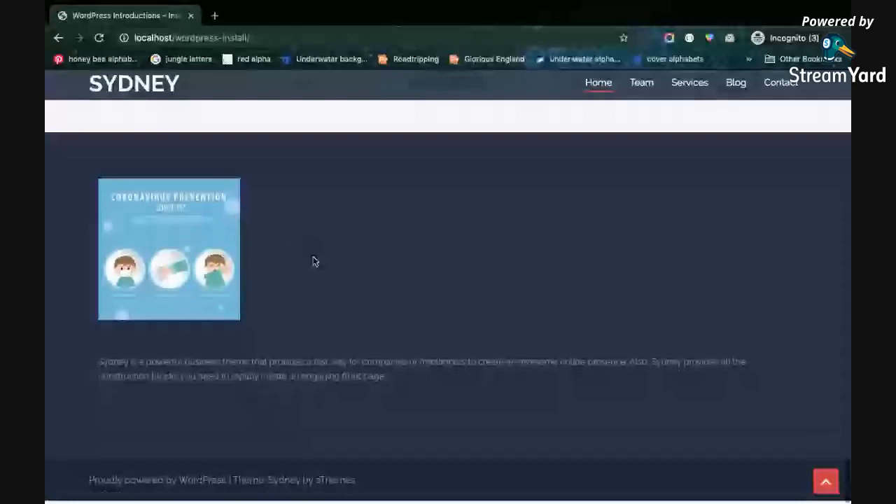
Back in the Customizer, view the Footer 2 and Footer 3 widget areas and return to the list of footer areas
key(ctrl+Left)
click(55, 122)
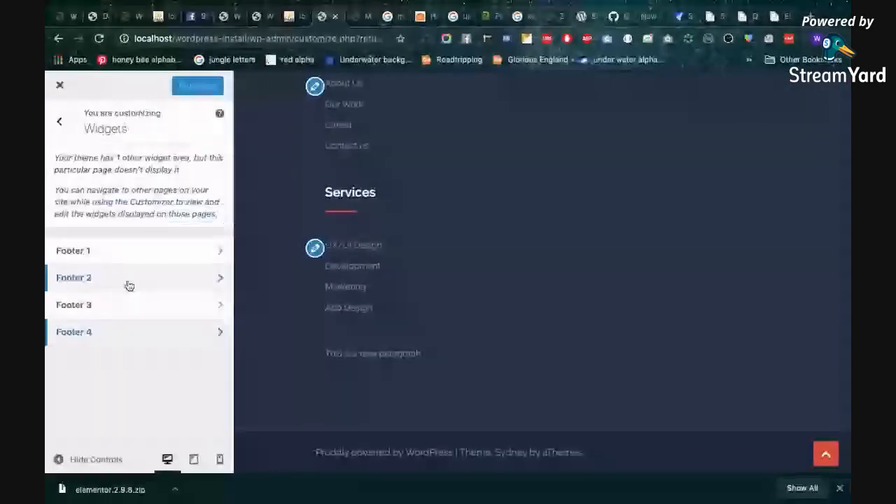
click(126, 283)
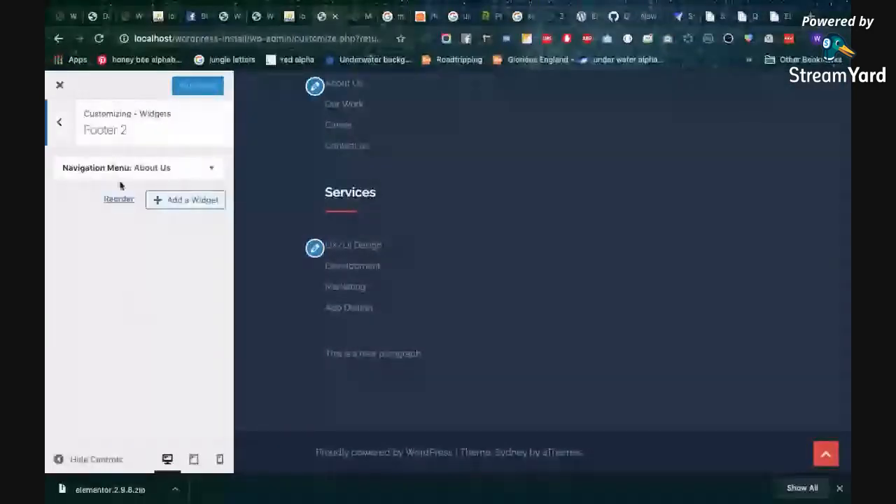
click(59, 123)
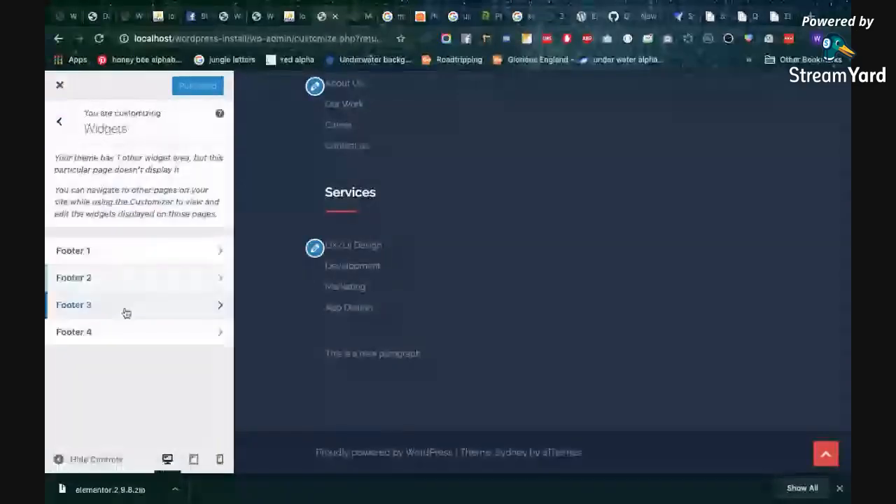
click(124, 306)
click(50, 134)
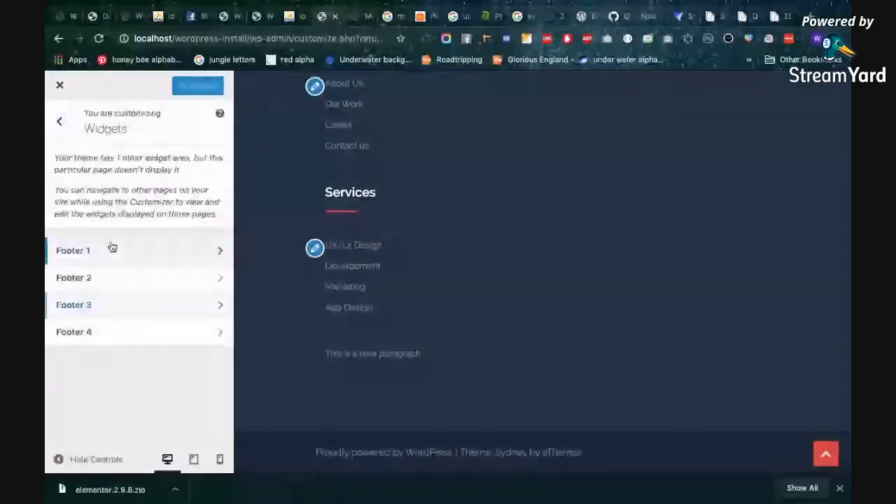
View the Footer 1 widget area and return to the main list of Customizer settings
click(109, 248)
click(65, 116)
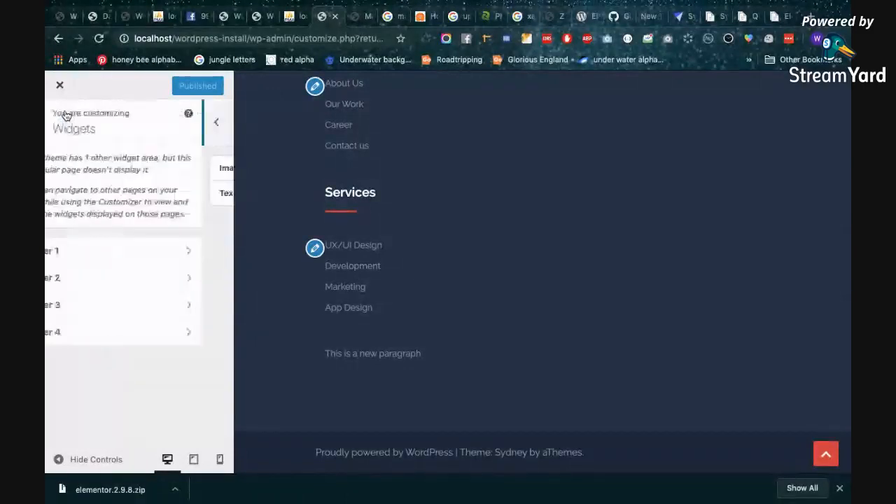
click(59, 122)
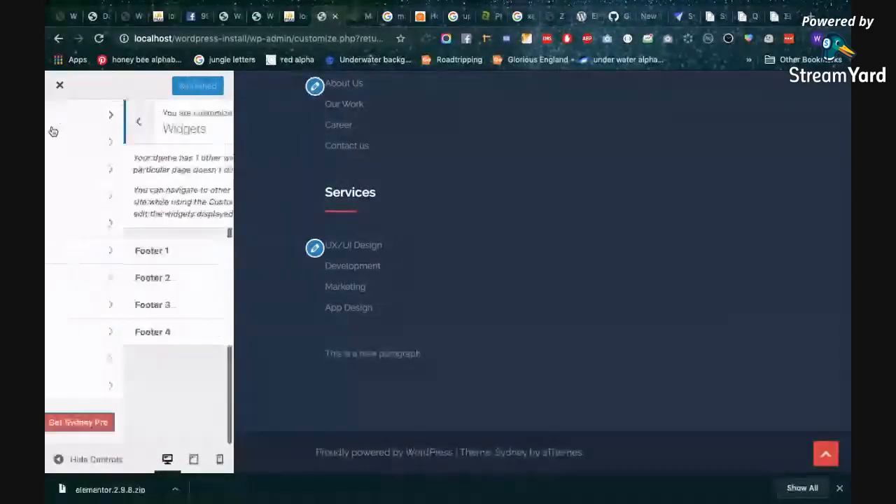
Add a Calendar widget to the Footer 2 widget area below the About Us navigation menu
click(136, 301)
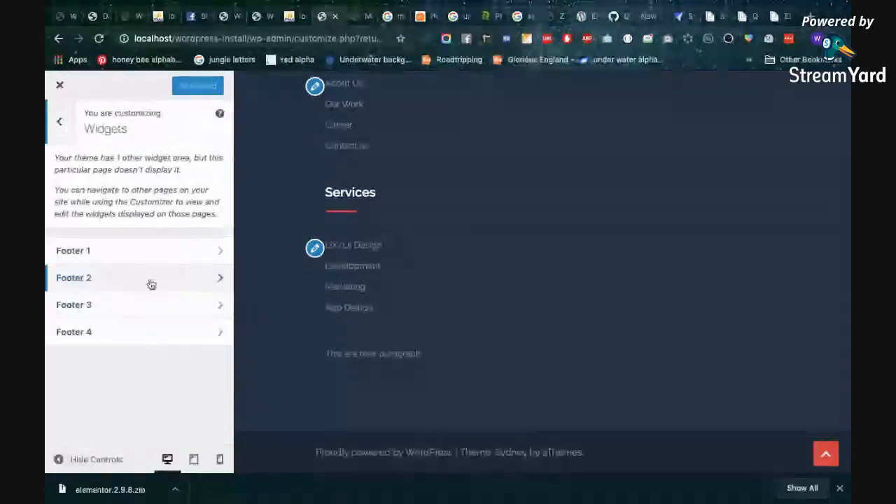
scroll(393, 185, up, 3)
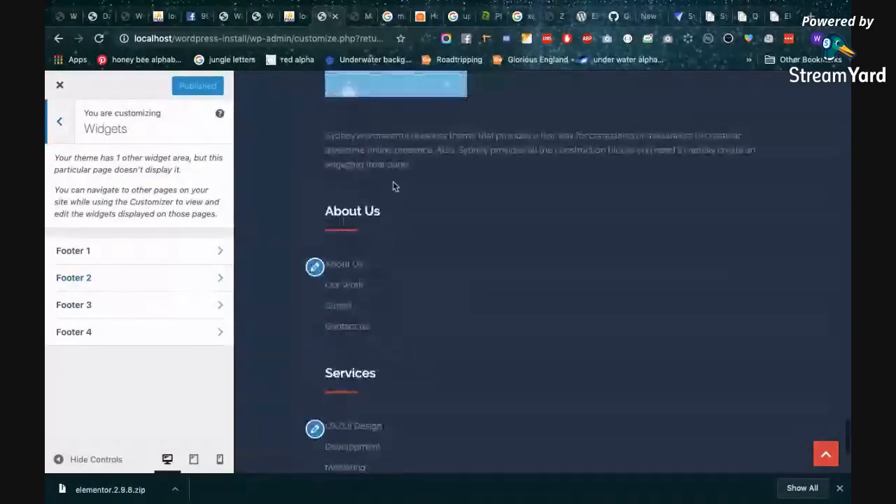
click(83, 282)
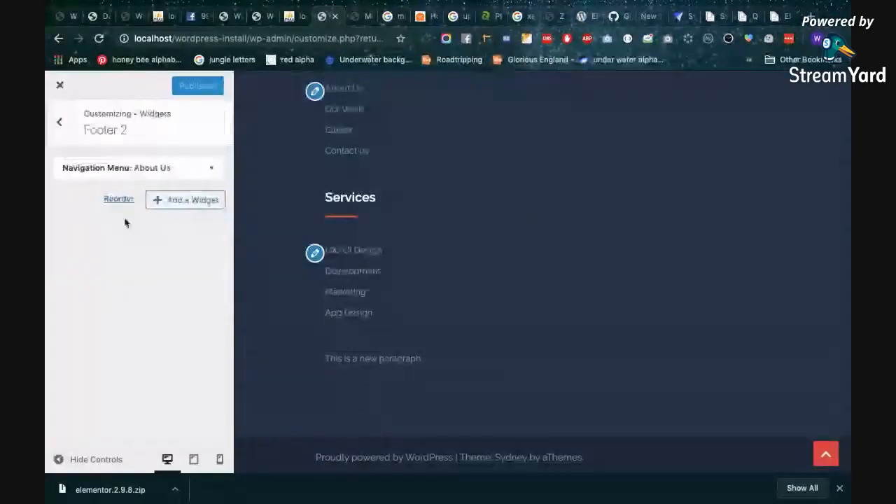
click(177, 201)
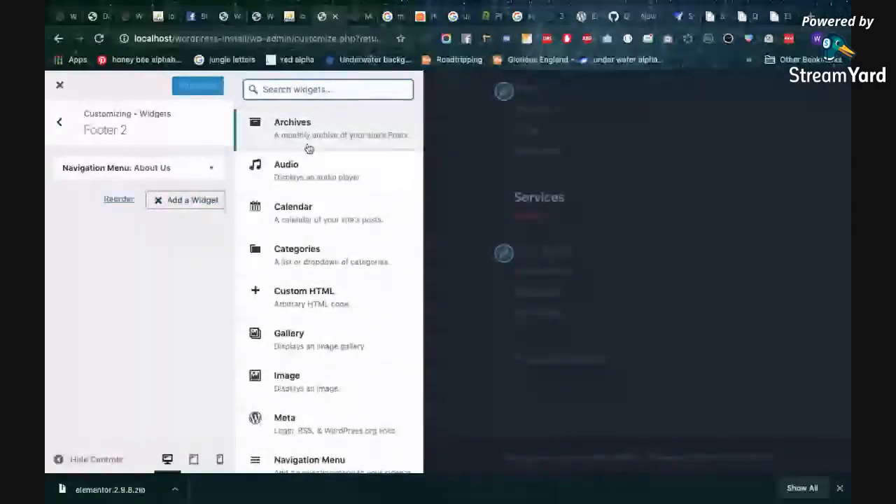
click(306, 144)
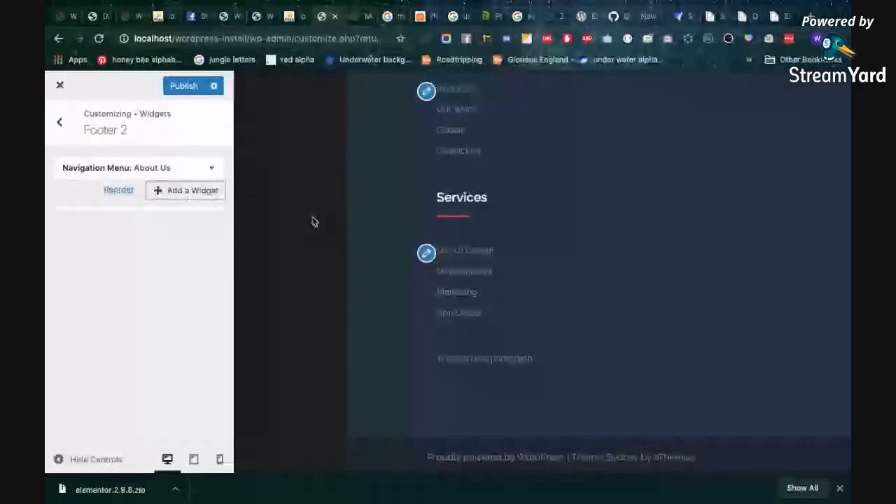
Reload the public site in the incognito window and check its footer
key(ctrl+Right)
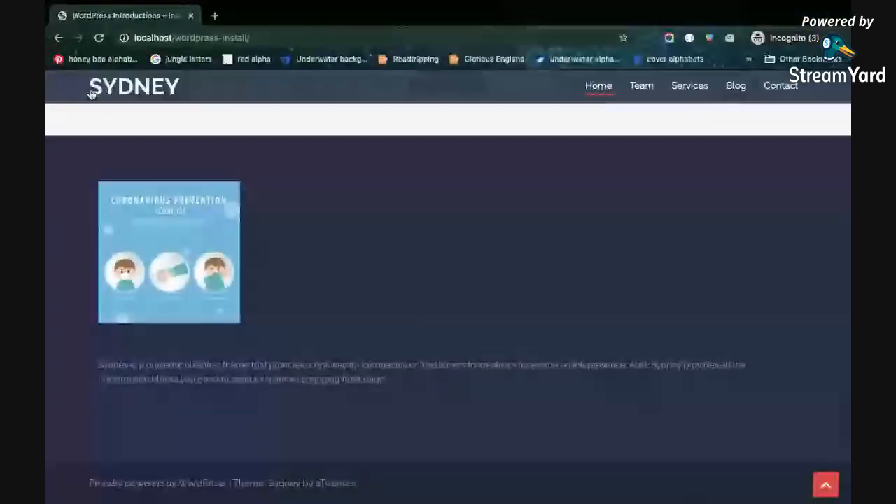
click(99, 37)
scroll(410, 177, down, 2)
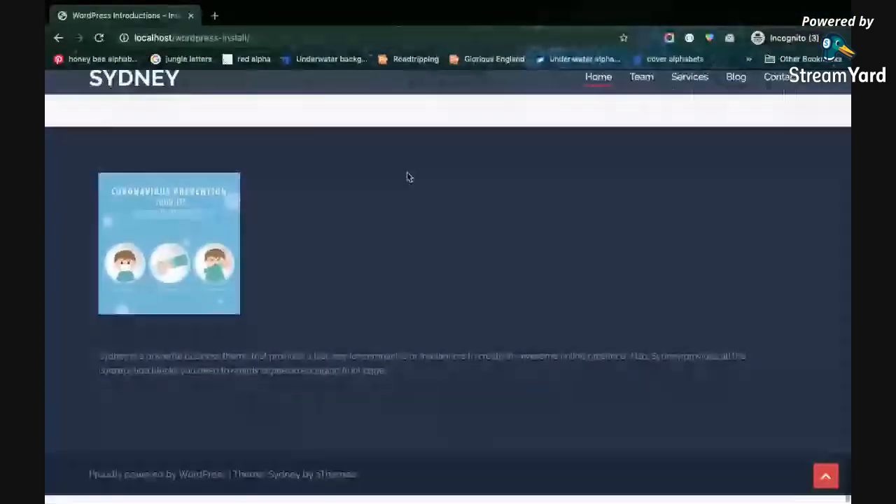
scroll(409, 177, up, 4)
Back in the Customizer, look over the Footer 1 widget area, then set the number of footer widget areas to Four and publish
key(ctrl+Left)
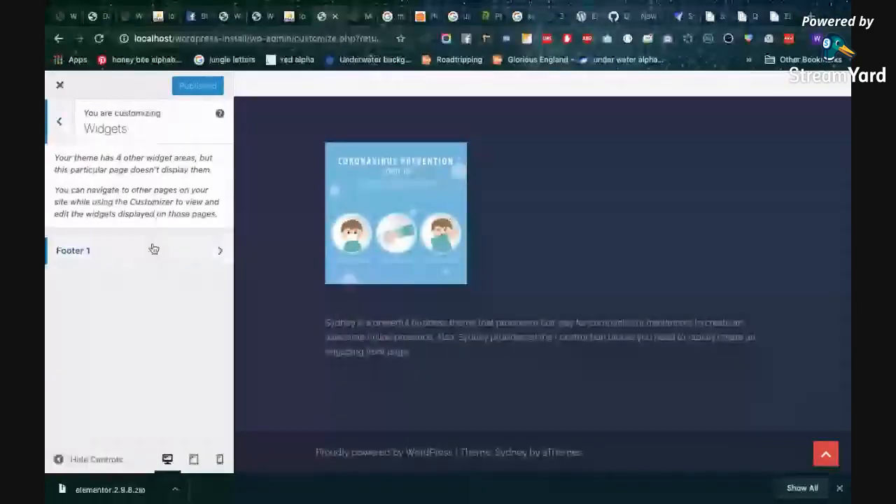
click(152, 252)
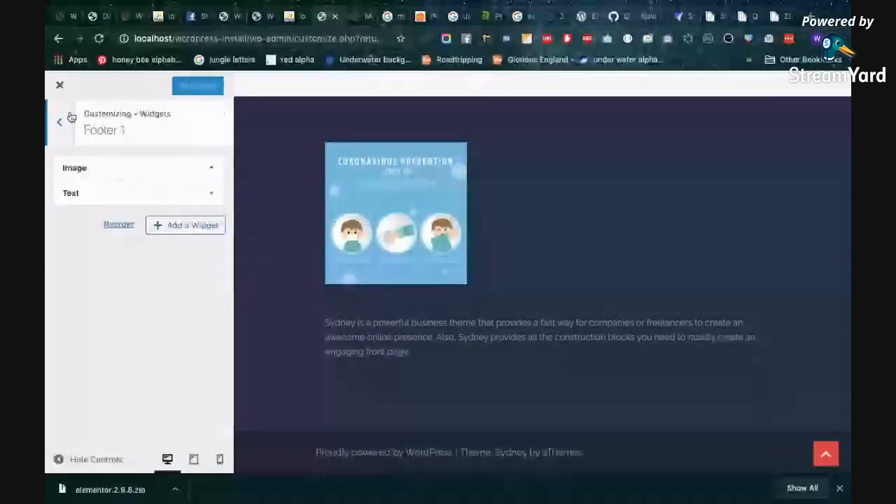
click(62, 118)
click(63, 117)
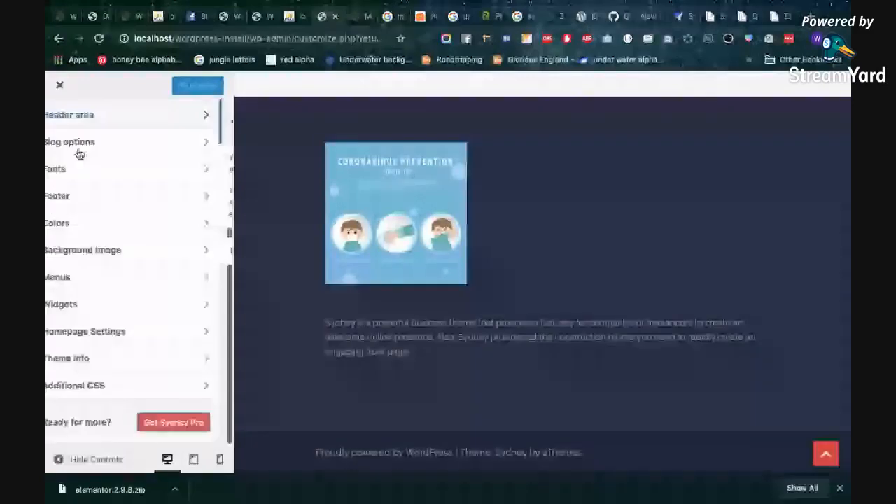
click(108, 202)
click(59, 283)
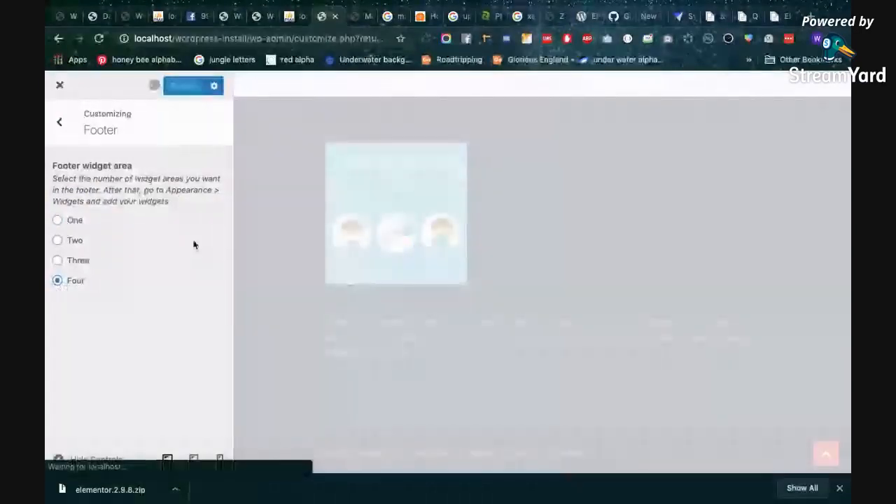
Reload the public site in the incognito window and examine the footer's widget columns and the page above them
key(ctrl+Right)
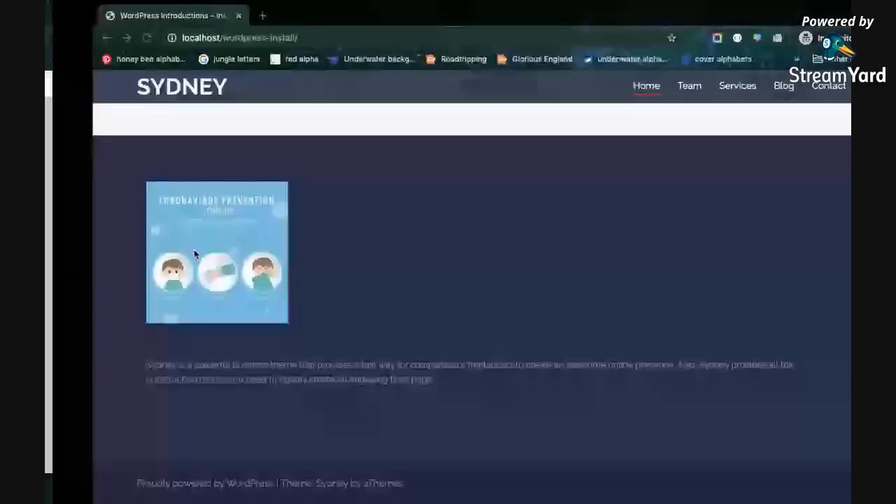
key(super+r)
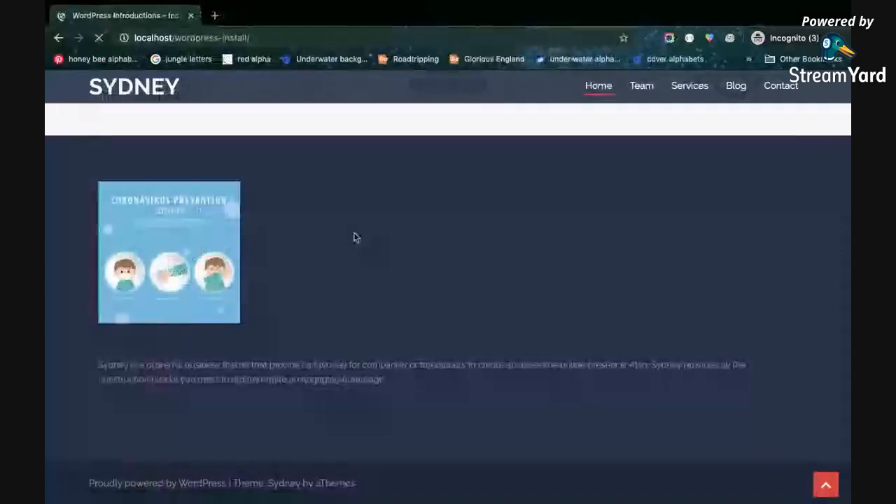
scroll(353, 238, down, 3)
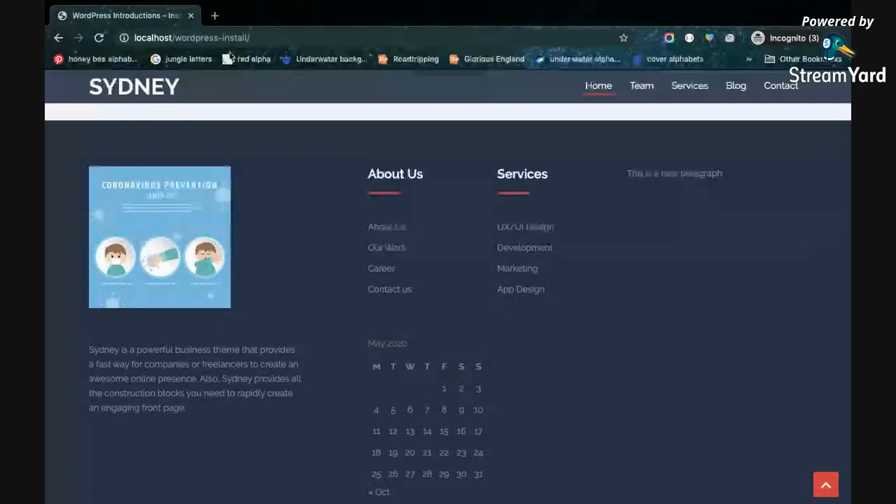
scroll(310, 263, up, 10)
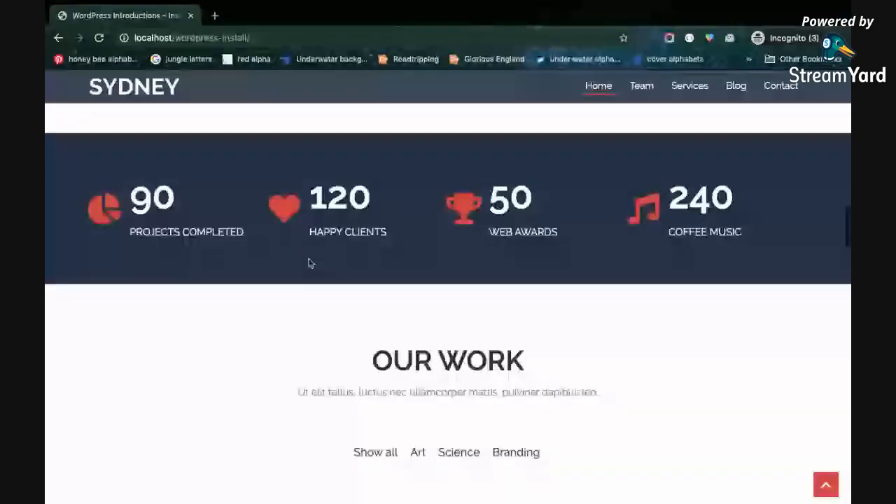
scroll(309, 261, down, 5)
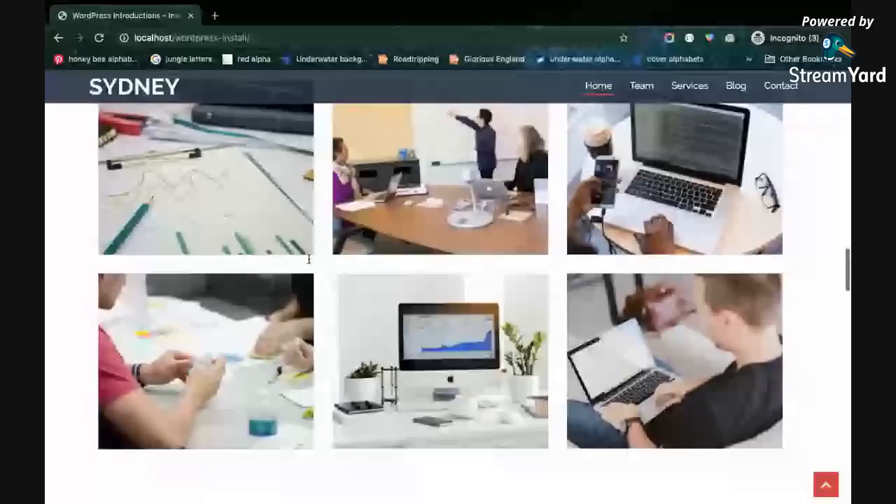
Glance at the Customizer settings, then examine the public homepage's Our Services, Who We Are and statistics sections
key(ctrl+Left)
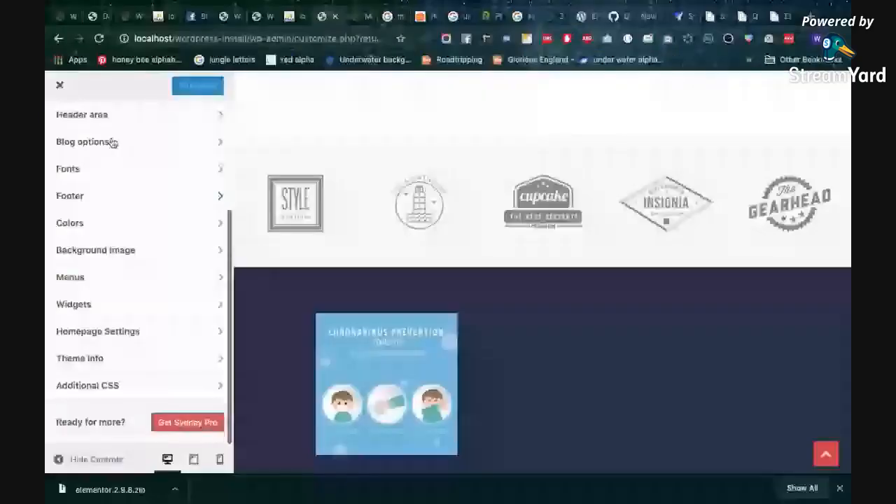
key(ctrl+Right)
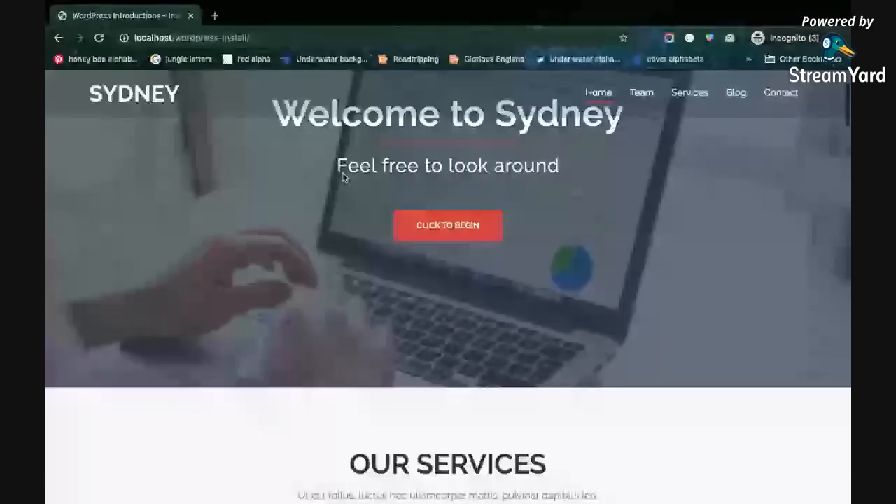
scroll(343, 178, down, 5)
scroll(336, 166, up, 1)
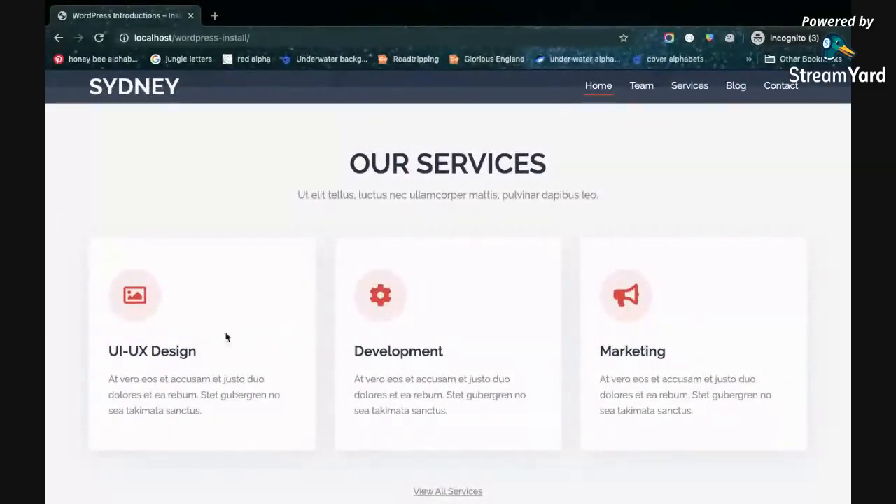
scroll(412, 341, down, 5)
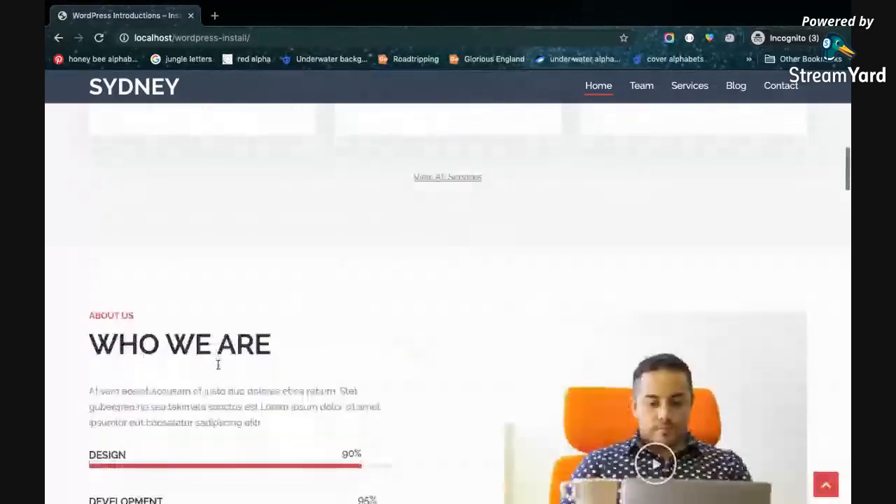
scroll(218, 365, down, 3)
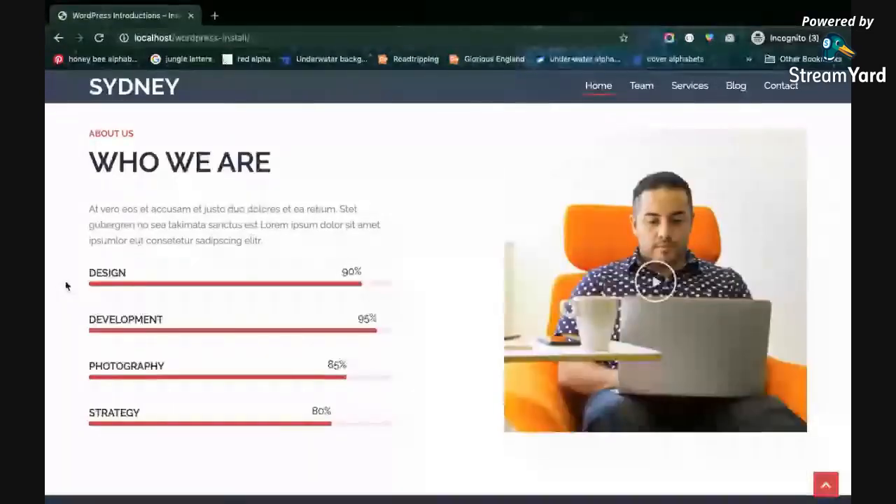
scroll(276, 266, down, 1)
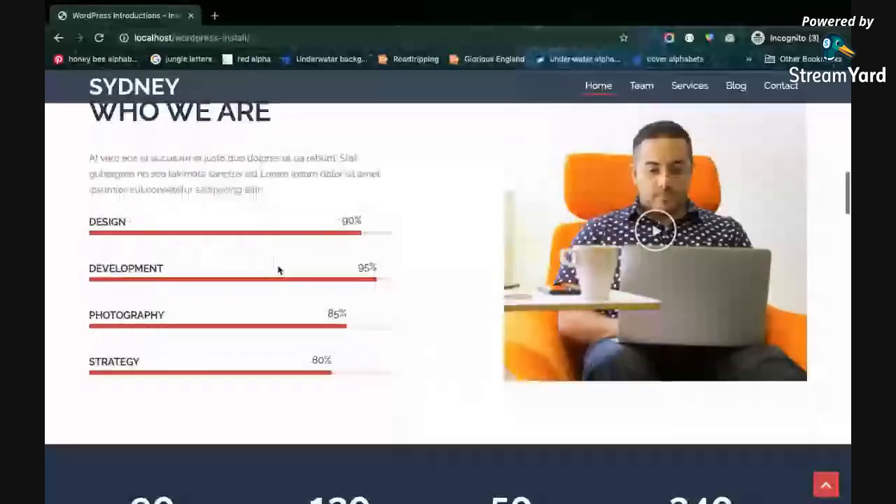
scroll(277, 270, down, 5)
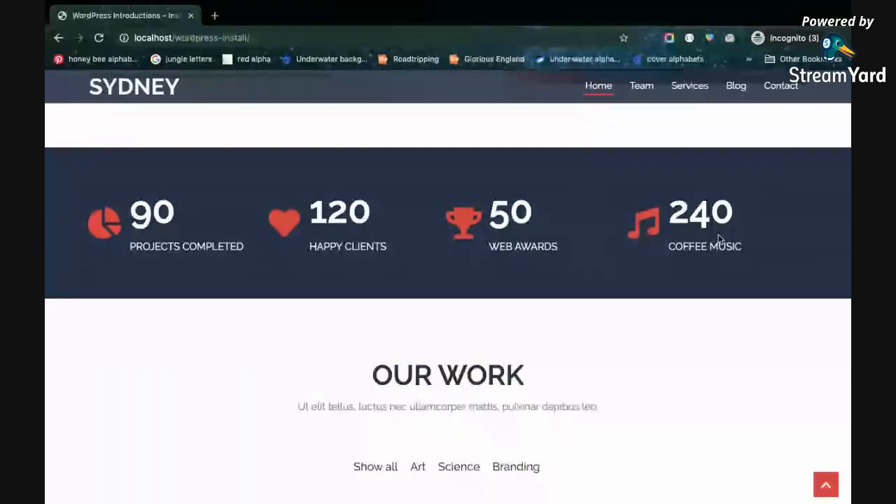
Examine the public homepage's Our Work gallery, testimonial slider, client logos and footer
scroll(718, 239, down, 2)
scroll(718, 239, down, 1)
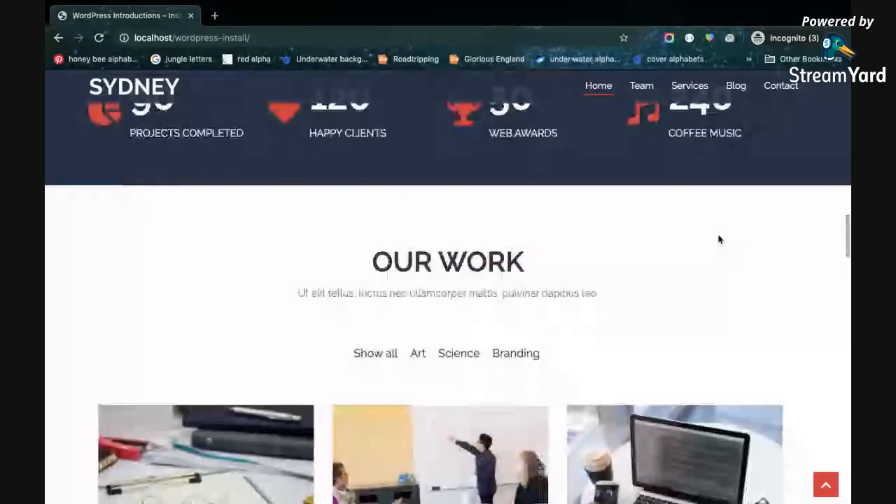
scroll(483, 324, down, 3)
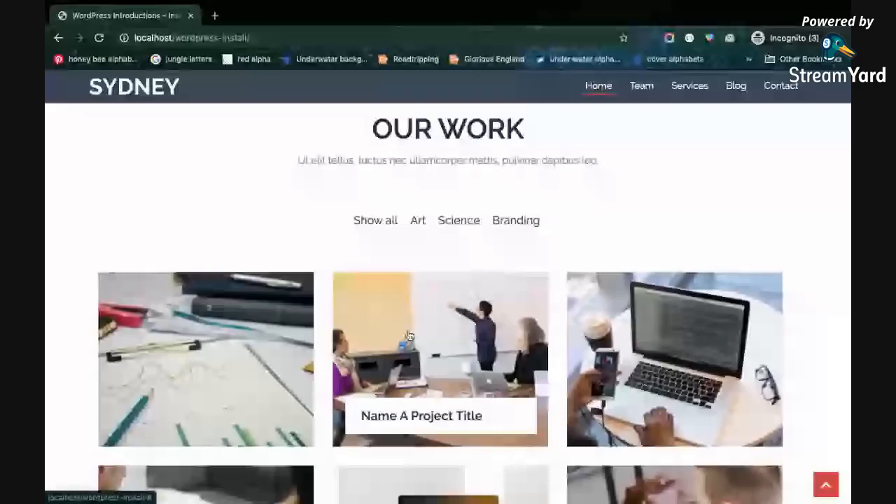
scroll(410, 338, down, 1)
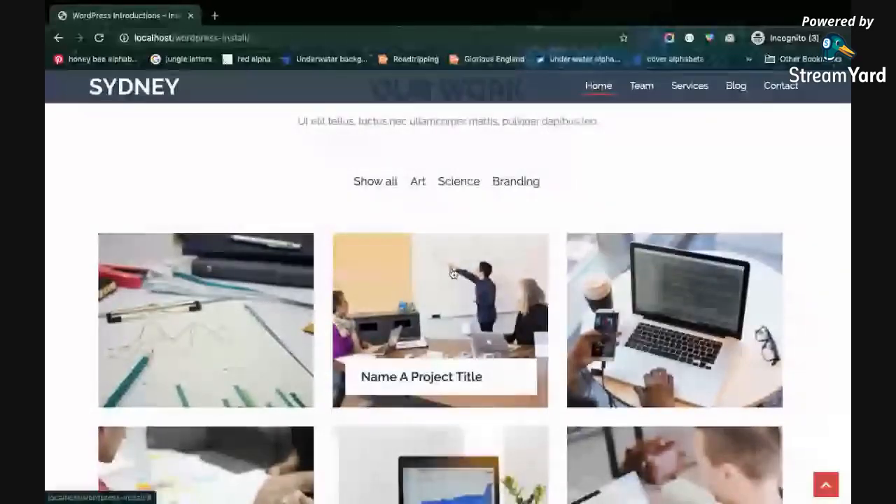
scroll(502, 284, down, 5)
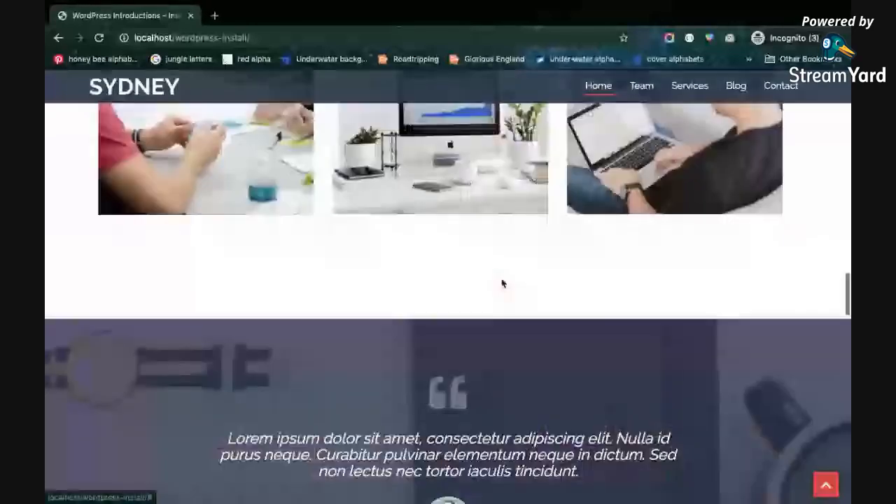
scroll(502, 283, down, 2)
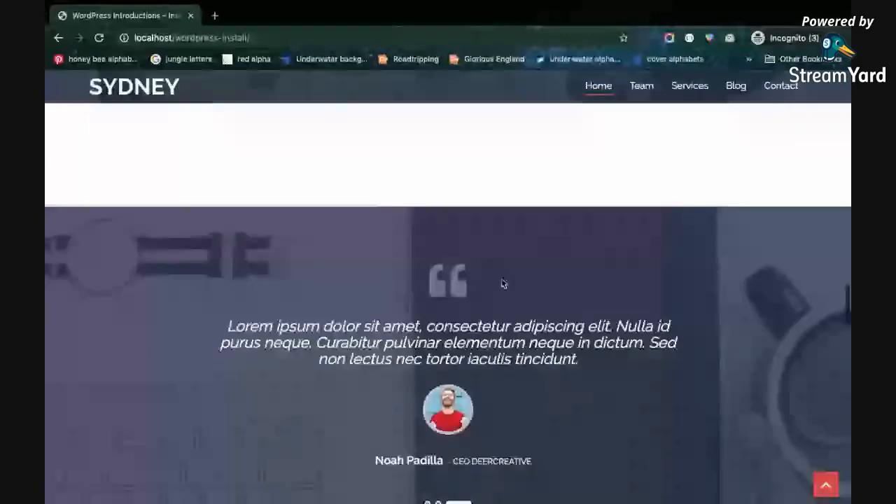
scroll(502, 283, down, 2)
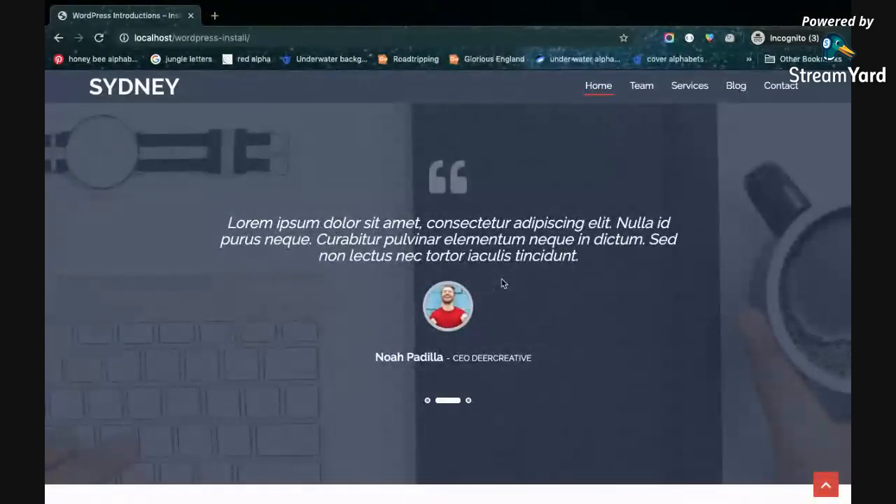
scroll(501, 282, down, 1)
scroll(364, 273, up, 2)
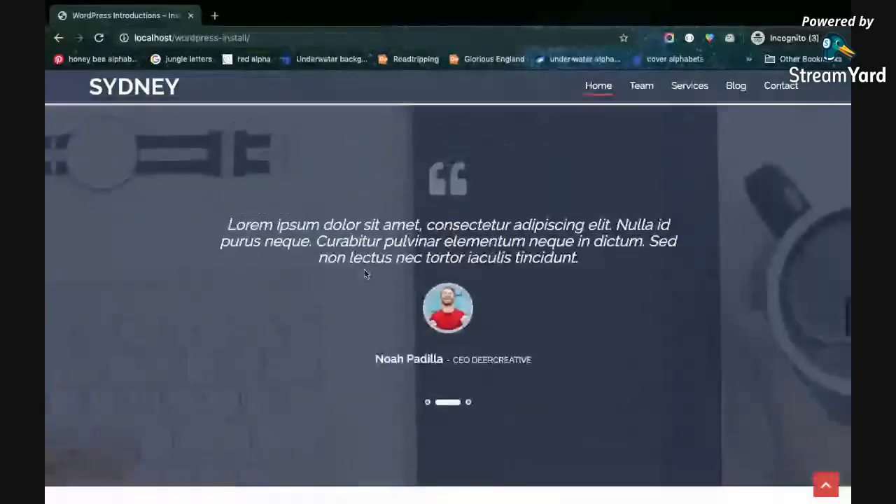
scroll(293, 301, down, 1)
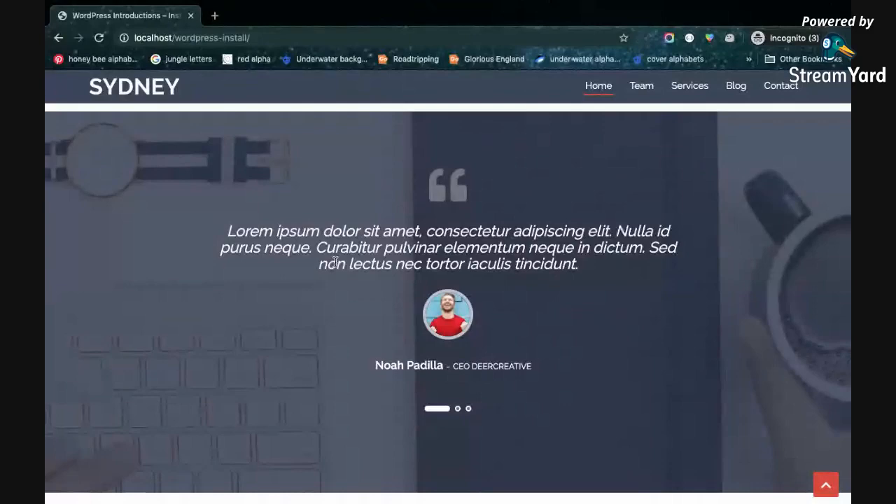
scroll(336, 262, up, 1)
scroll(335, 263, up, 15)
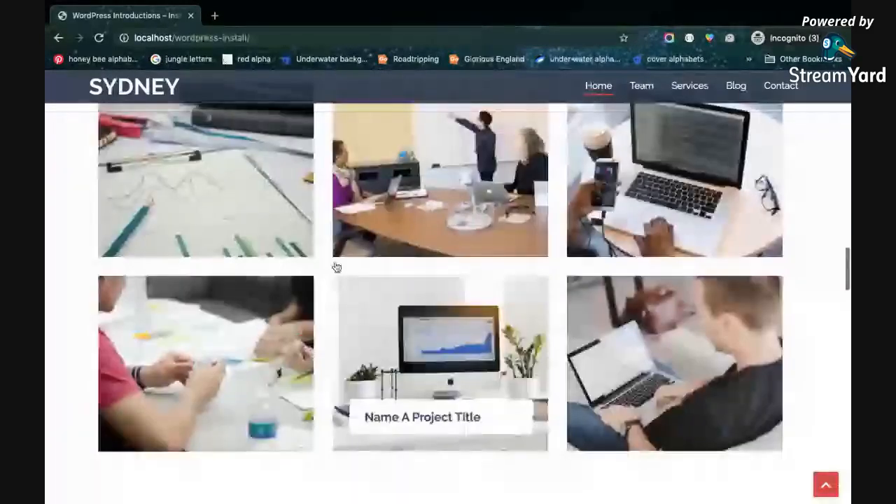
scroll(335, 266, down, 20)
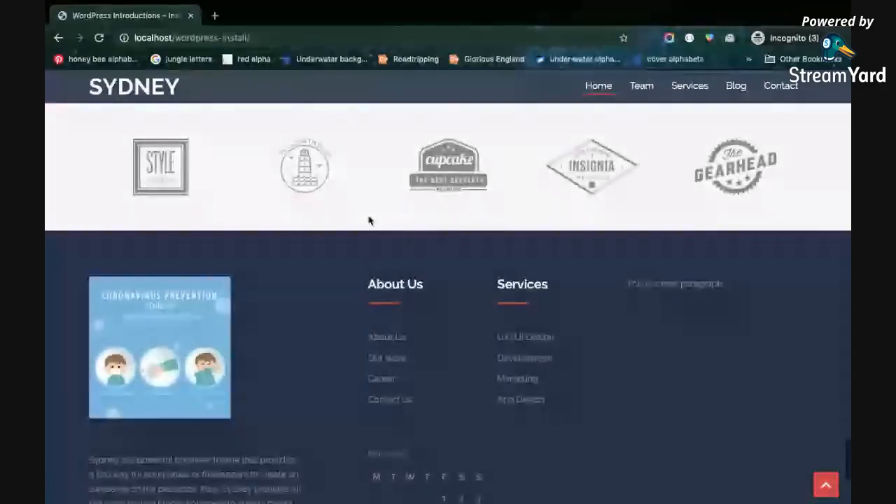
Examine the public homepage's client logos, footer columns and Meet Our Team section
scroll(358, 182, up, 4)
scroll(374, 260, down, 3)
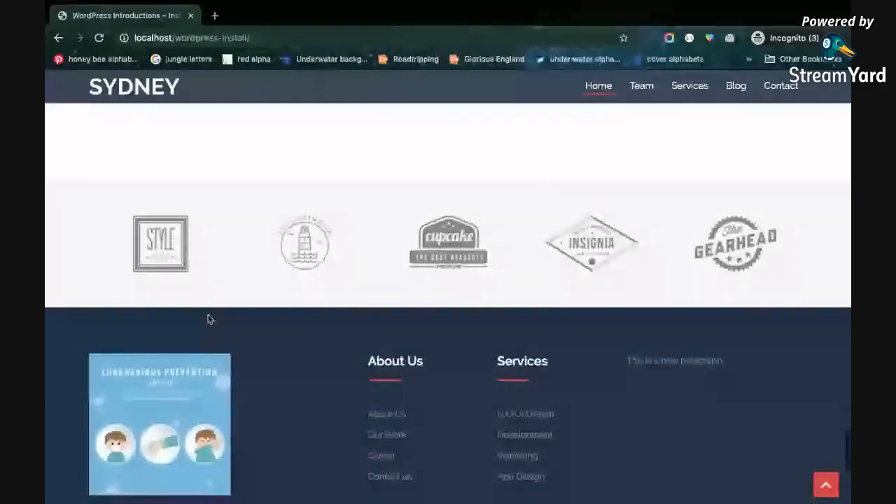
scroll(520, 254, up, 10)
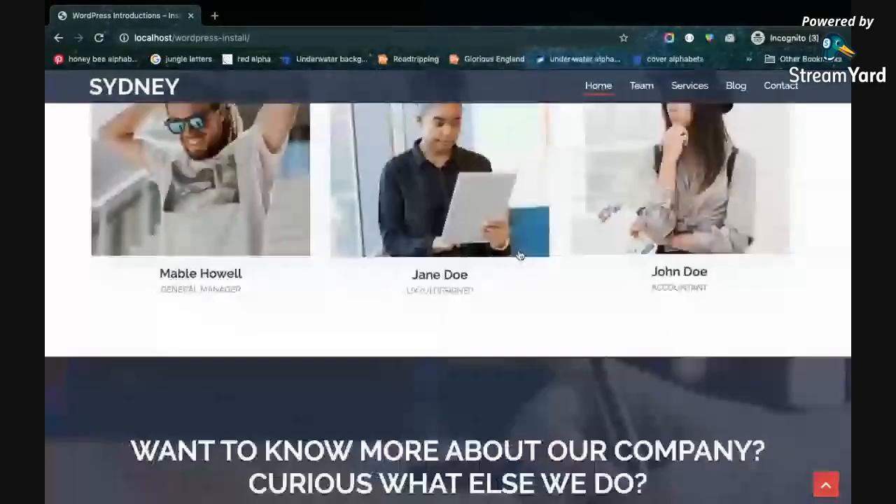
scroll(520, 254, down, 2)
scroll(490, 260, up, 6)
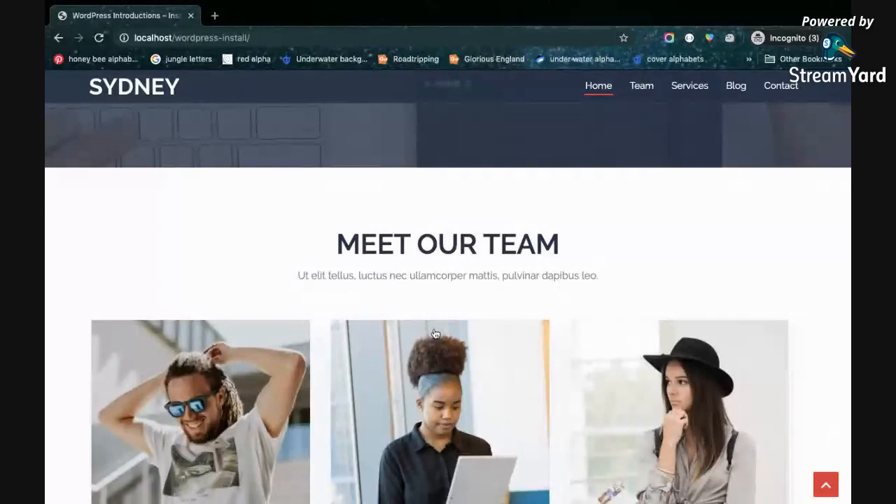
Switch back to the Customizer, look over the Theme info section, and close the Customizer
key(ctrl+Left)
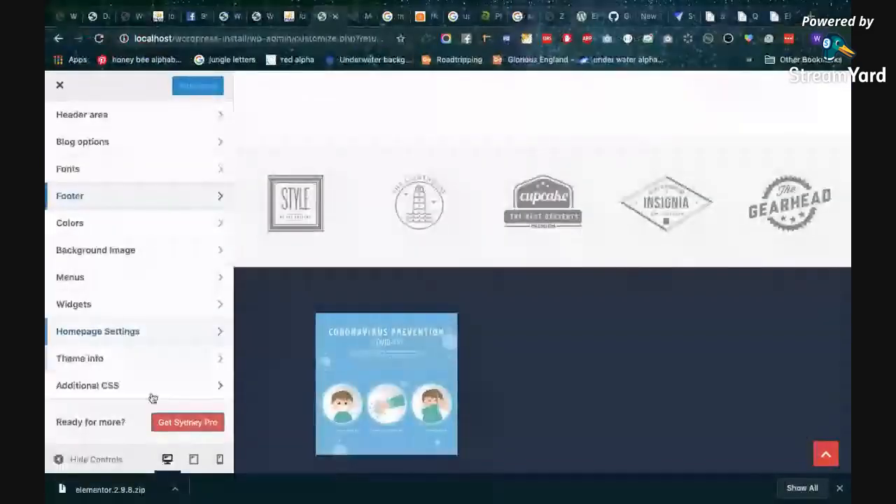
click(115, 361)
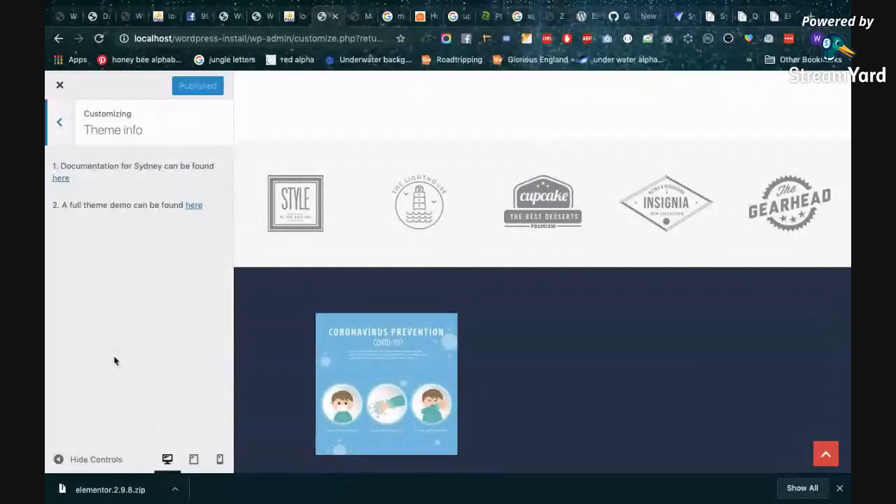
click(56, 119)
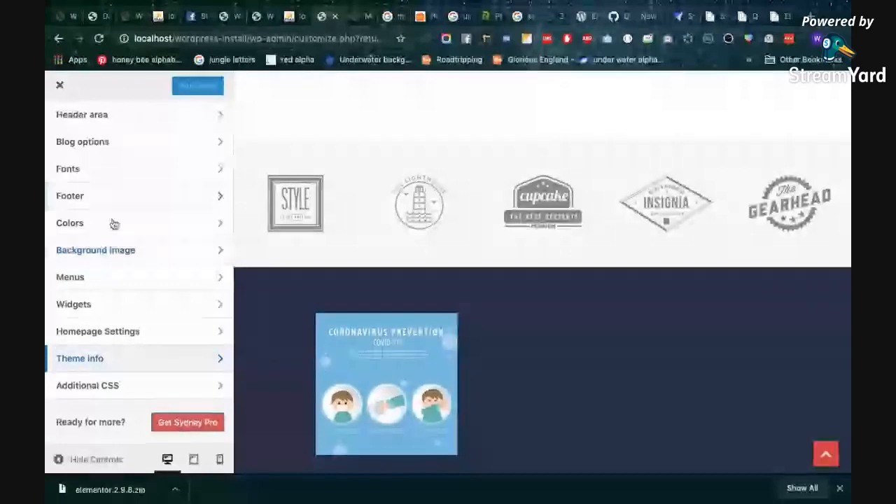
scroll(114, 223, up, 3)
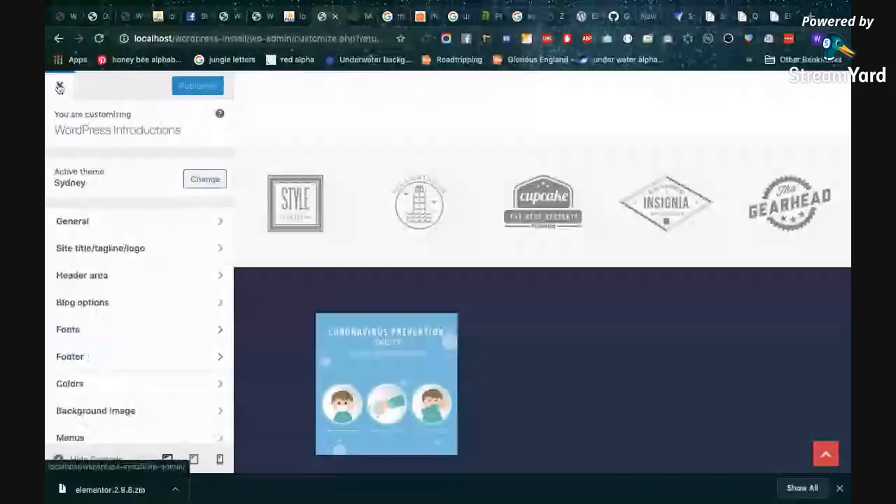
click(59, 86)
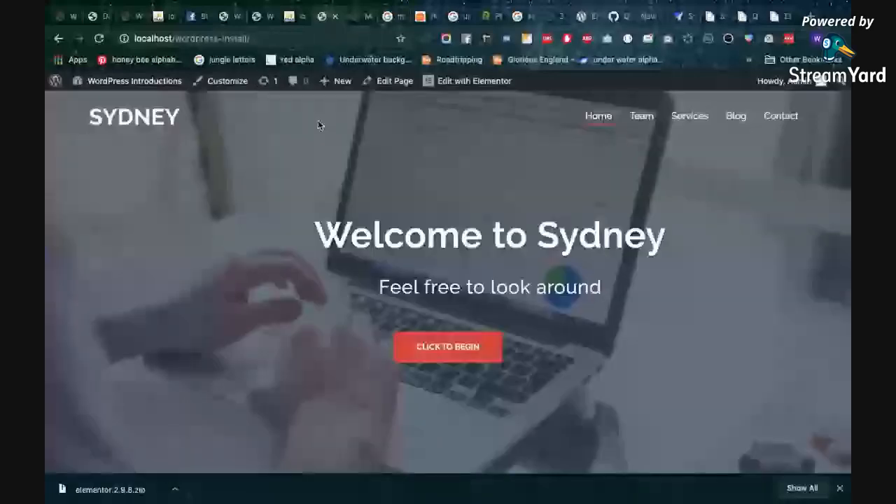
Open the Home page in the page editor, look it over, and return to the site's homepage
click(384, 80)
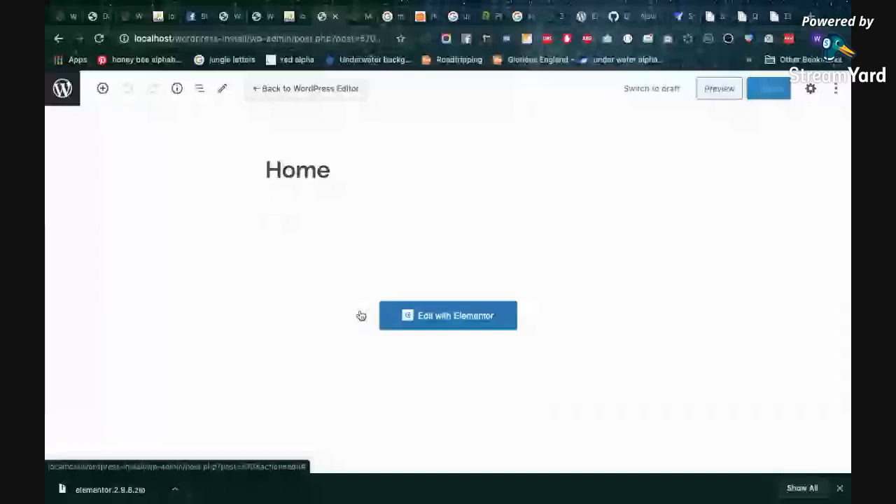
scroll(549, 273, down, 2)
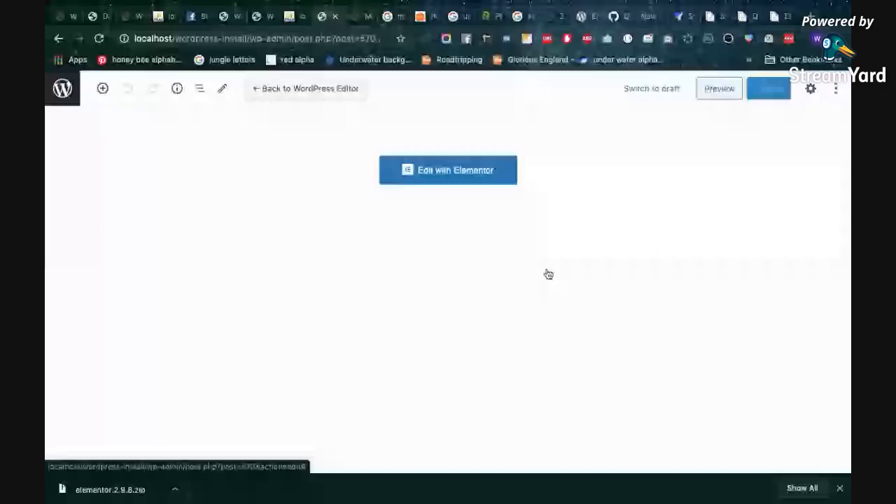
scroll(549, 273, up, 2)
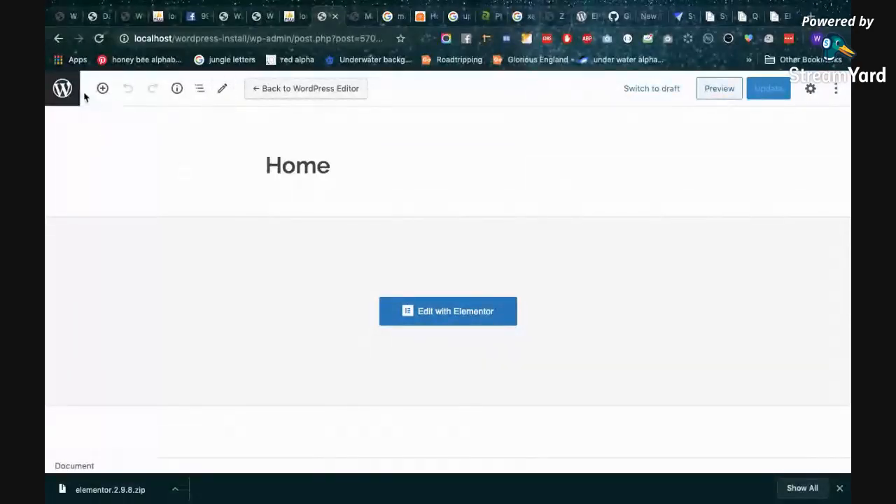
click(58, 39)
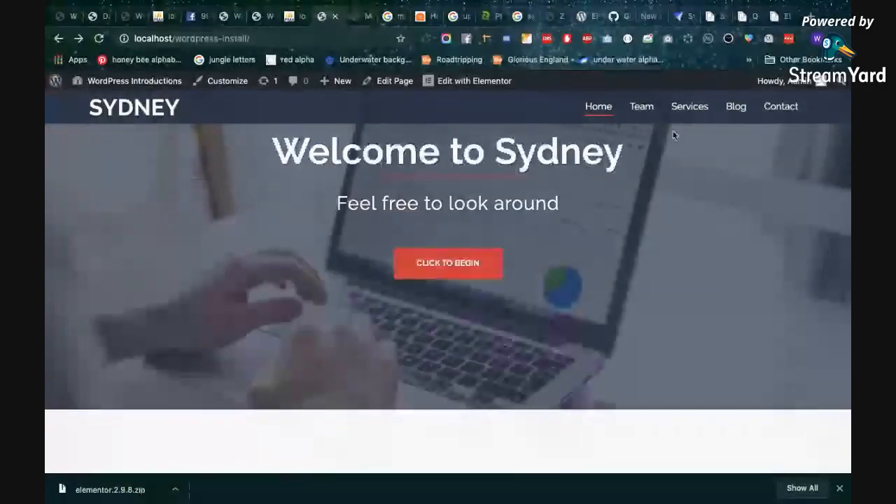
Switch the site's Contact page to the default WordPress editor and look over its content
click(783, 107)
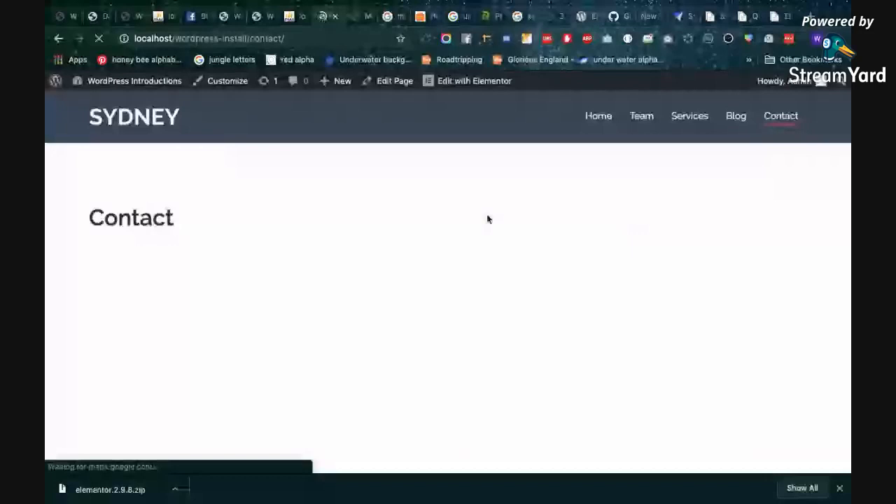
click(393, 83)
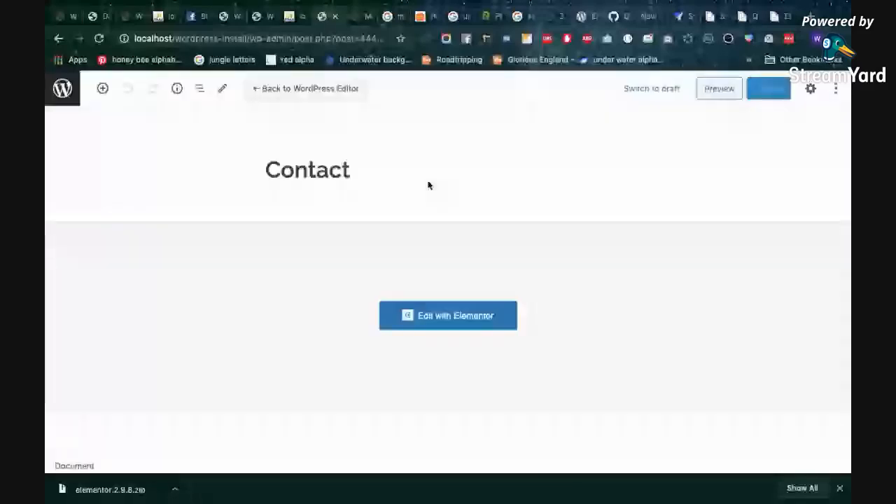
click(299, 97)
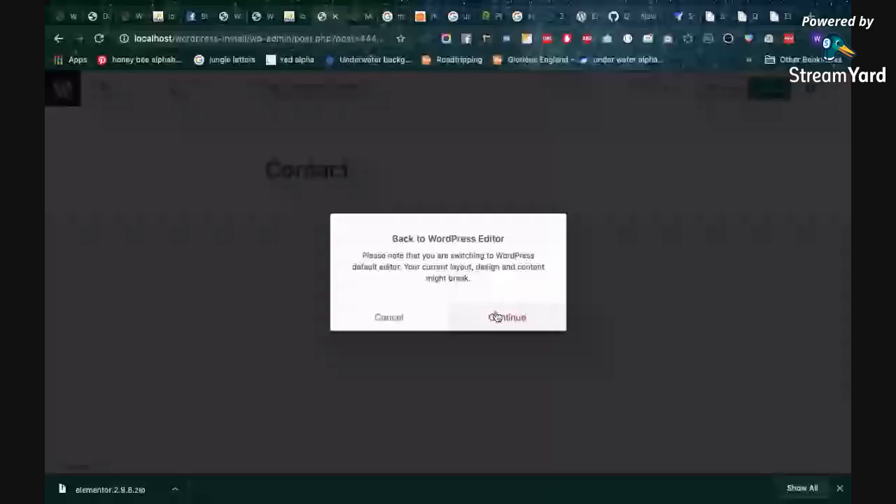
click(496, 317)
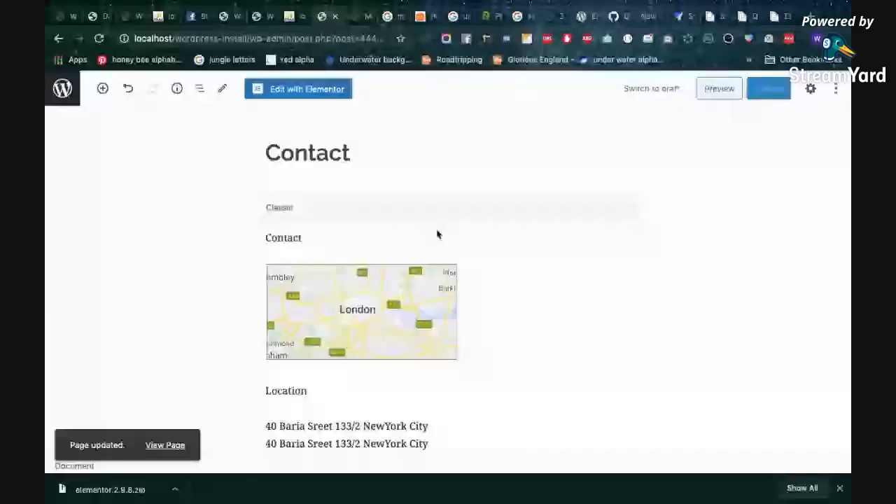
scroll(304, 240, down, 3)
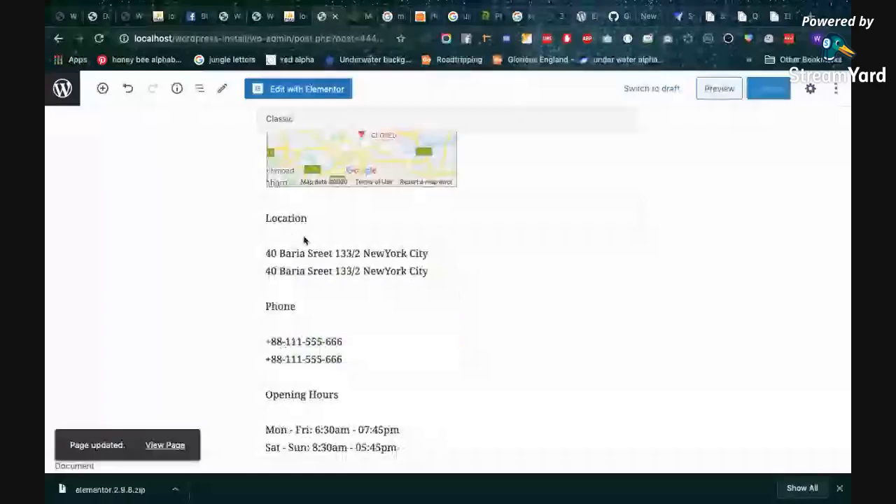
scroll(252, 272, down, 1)
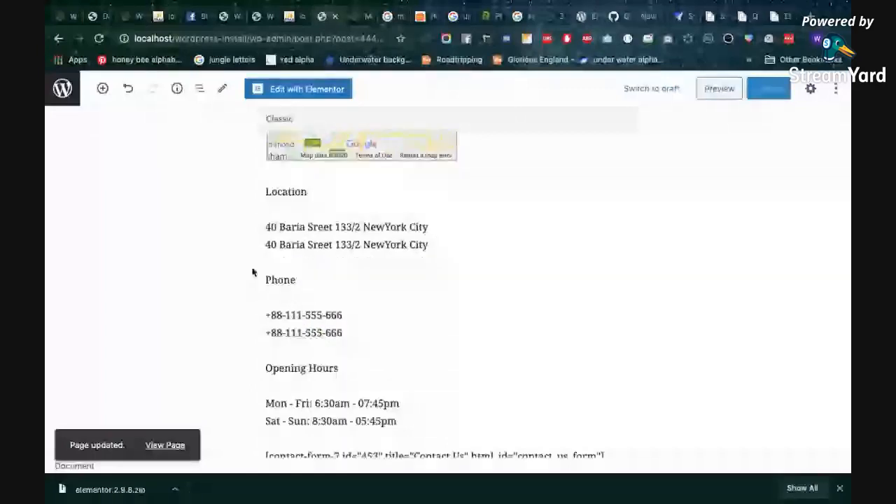
Reopen the Contact page in Elementor and swap an address and a phone icon box between the Location and Phone columns
click(329, 89)
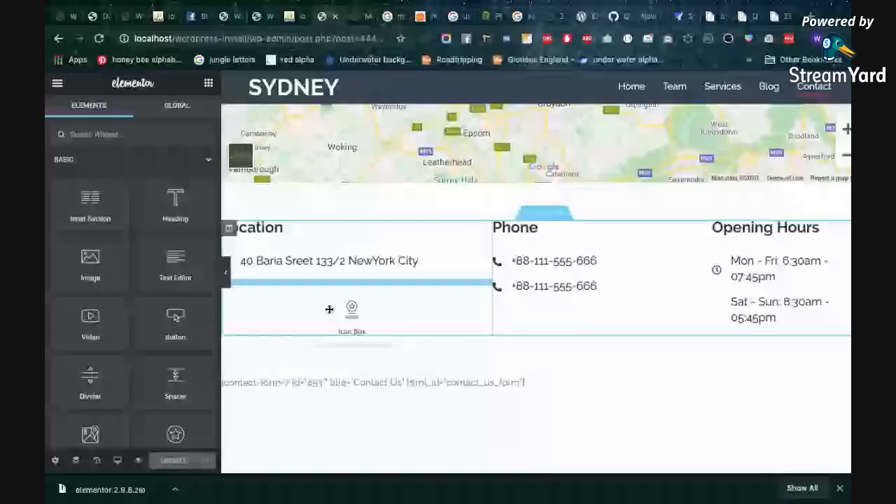
drag(329, 309, 410, 319)
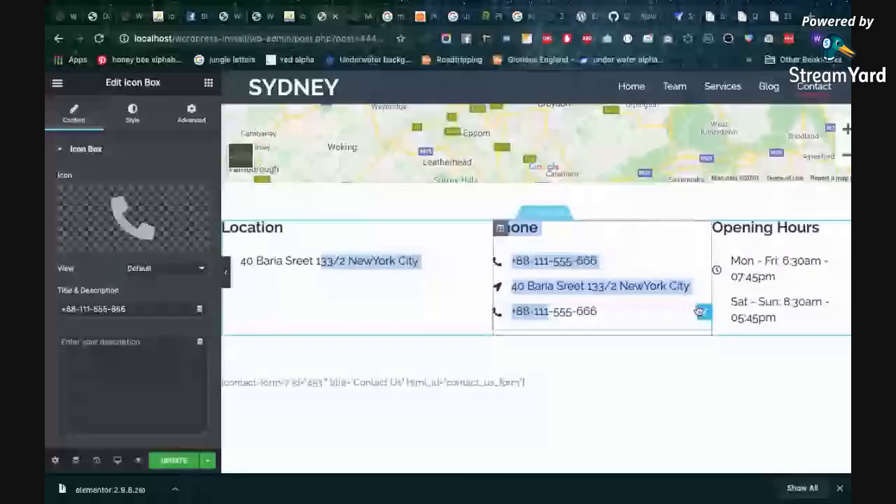
click(704, 287)
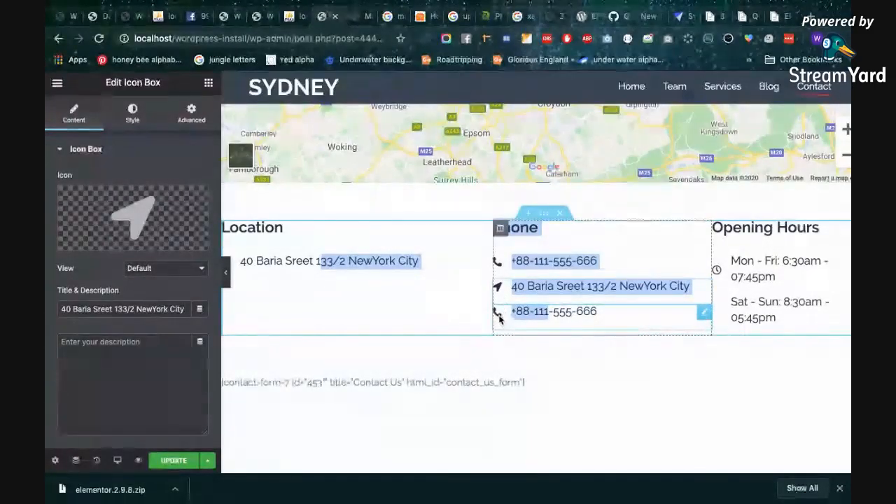
drag(509, 312, 329, 281)
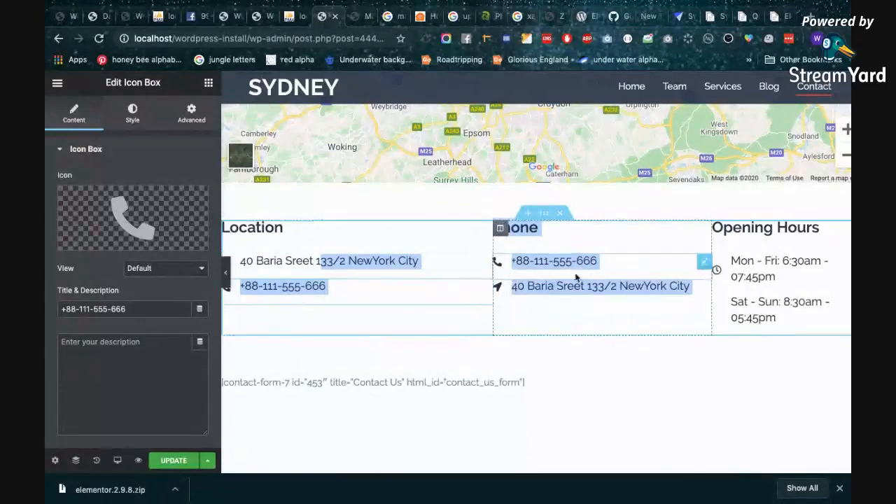
Look over the Contact page layout and the icon box settings, then exit Elementor to the dashboard without updating
scroll(477, 286, down, 1)
scroll(477, 286, up, 3)
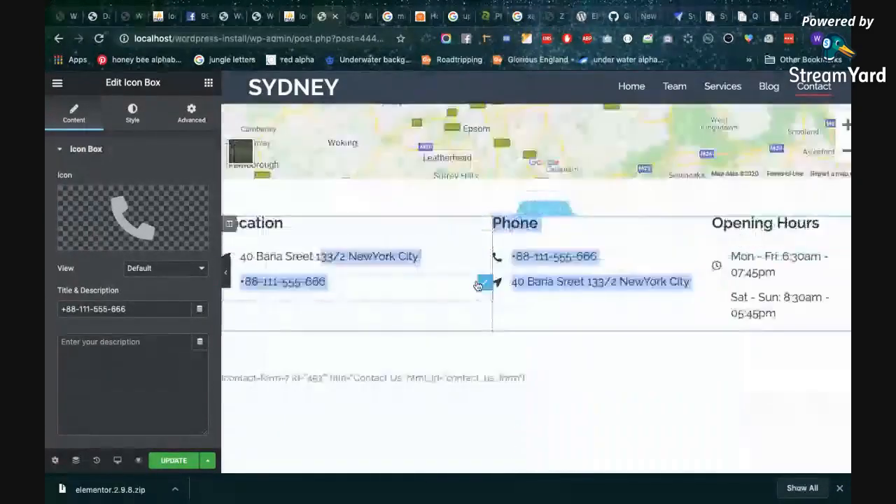
scroll(478, 285, down, 4)
scroll(476, 285, up, 5)
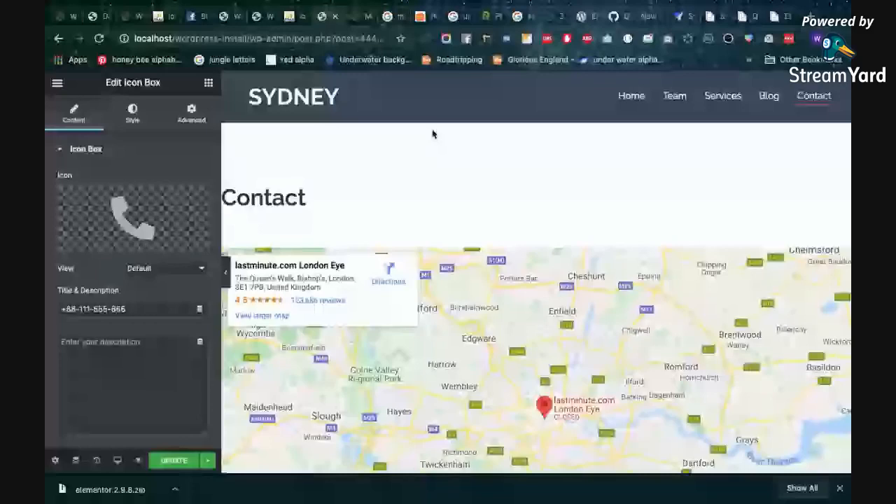
scroll(87, 180, down, 1)
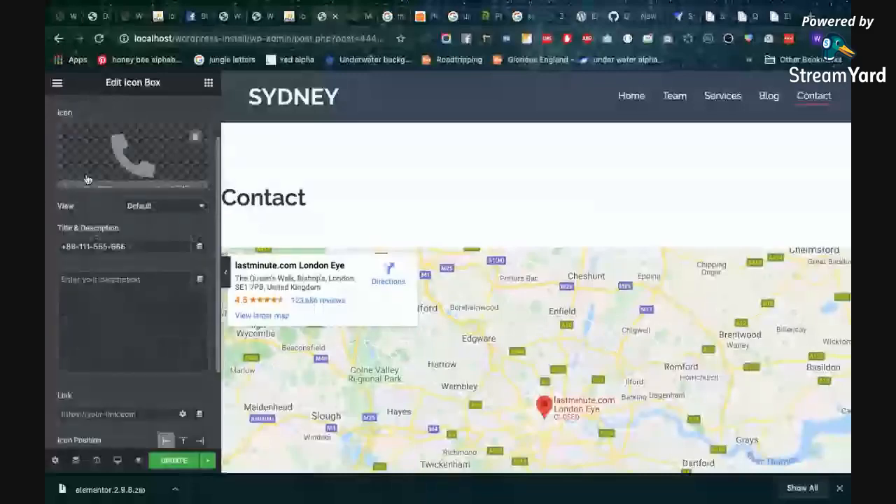
scroll(87, 180, up, 1)
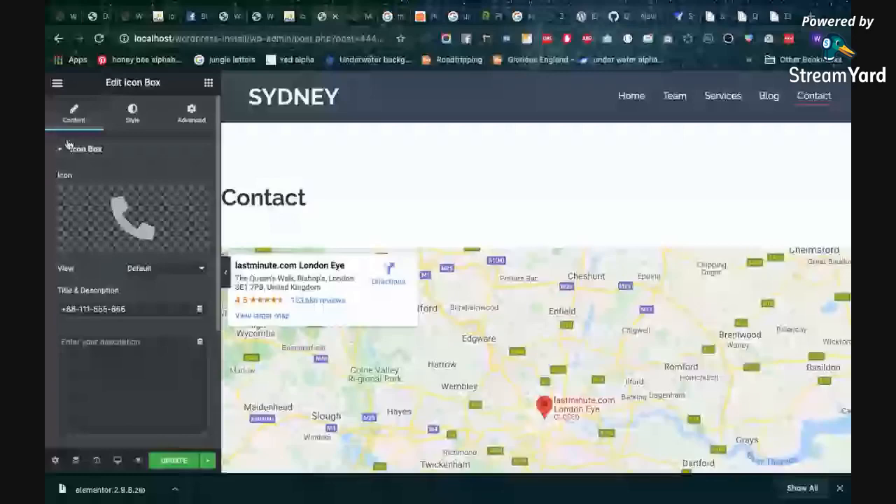
click(58, 83)
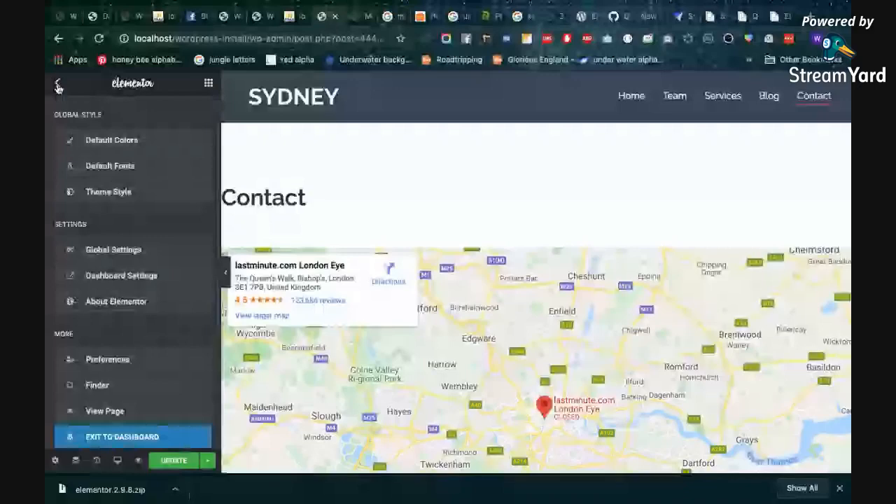
click(122, 437)
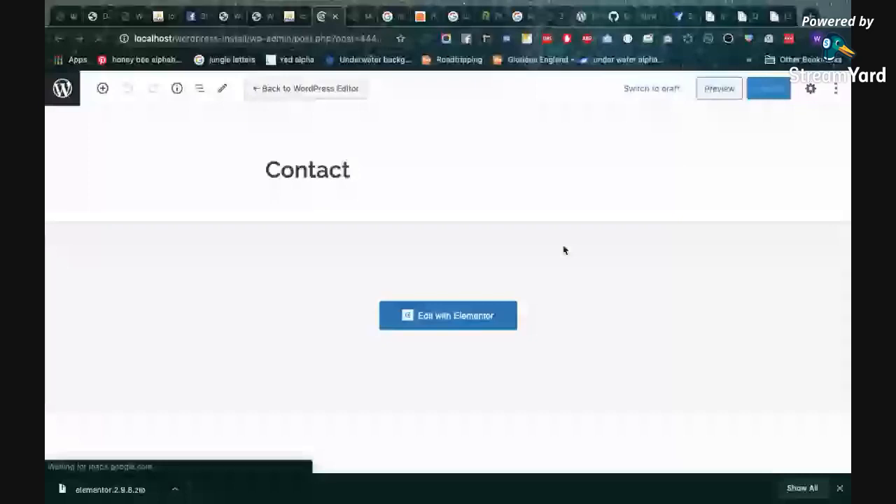
Return to the site's Contact page and examine its contact details, form shortcode and footer
click(59, 39)
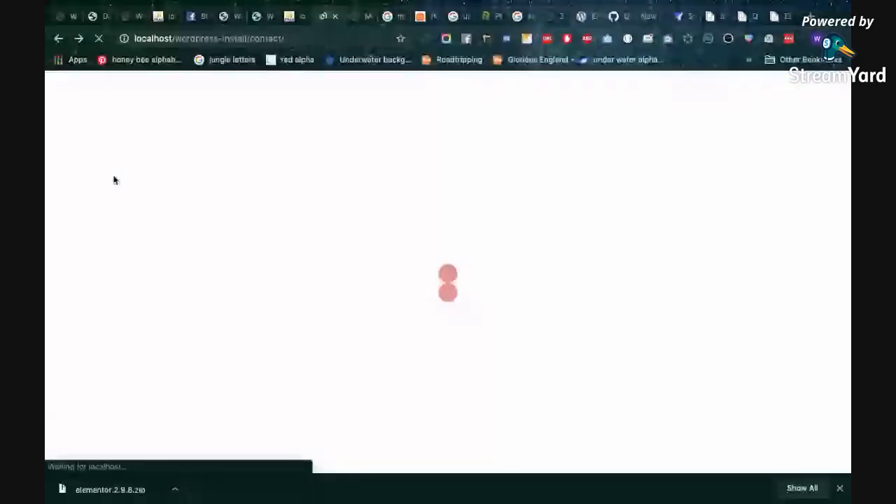
scroll(187, 242, down, 8)
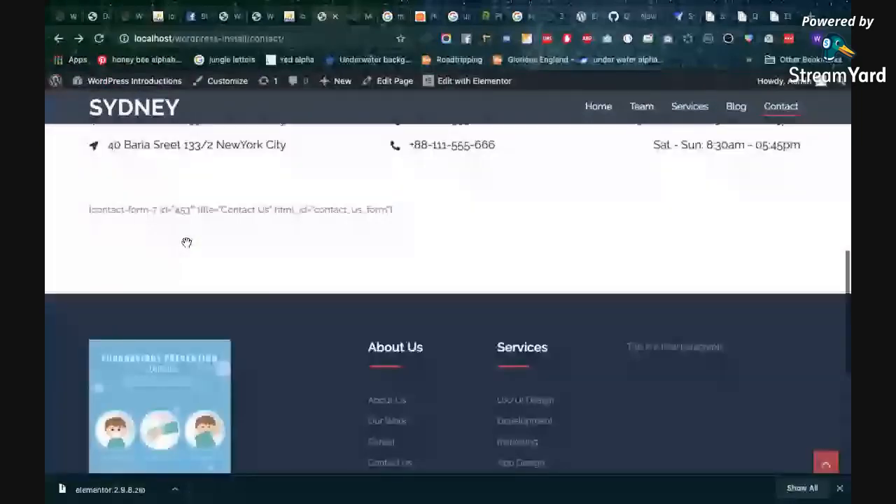
scroll(302, 187, up, 2)
scroll(303, 187, up, 6)
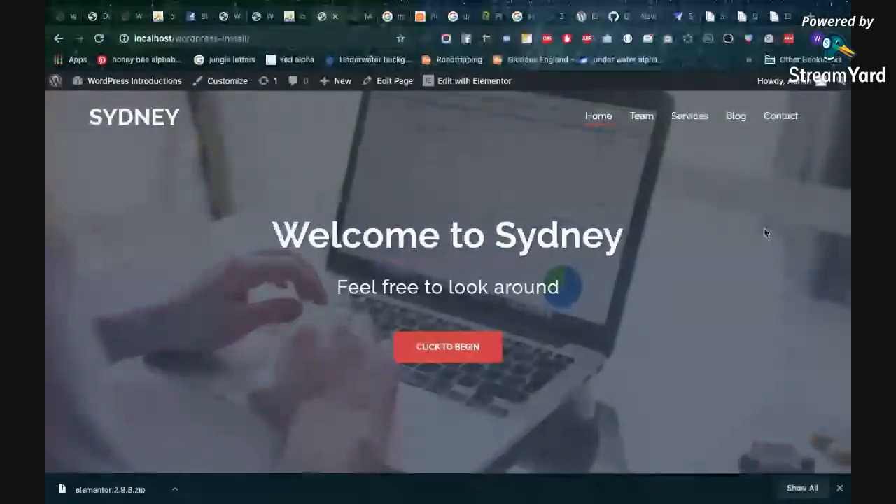
Go to the site's homepage and examine its Our Services, Who We Are, Meet Our Team and testimonial sections
scroll(727, 294, down, 2)
scroll(726, 294, down, 10)
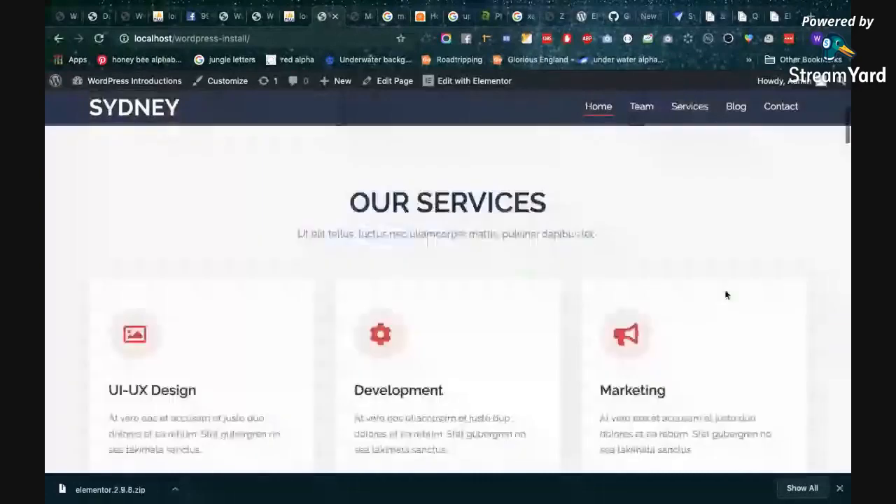
scroll(727, 294, up, 2)
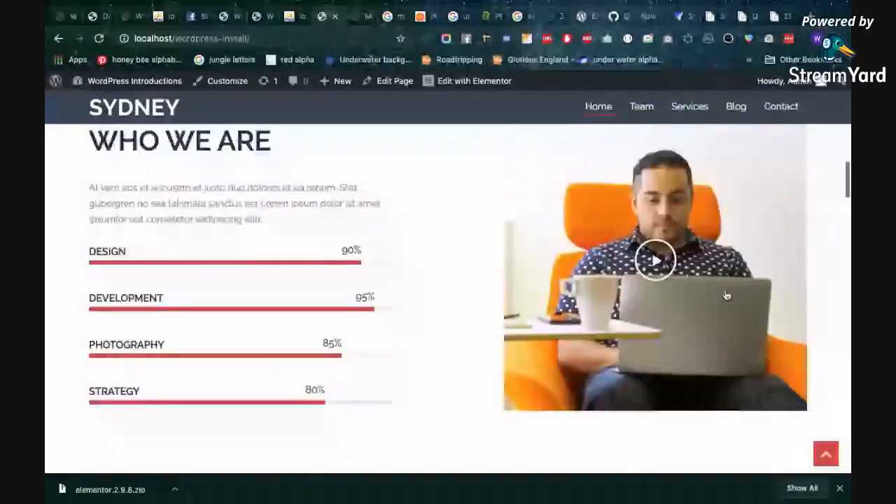
scroll(670, 336, down, 7)
scroll(670, 330, down, 10)
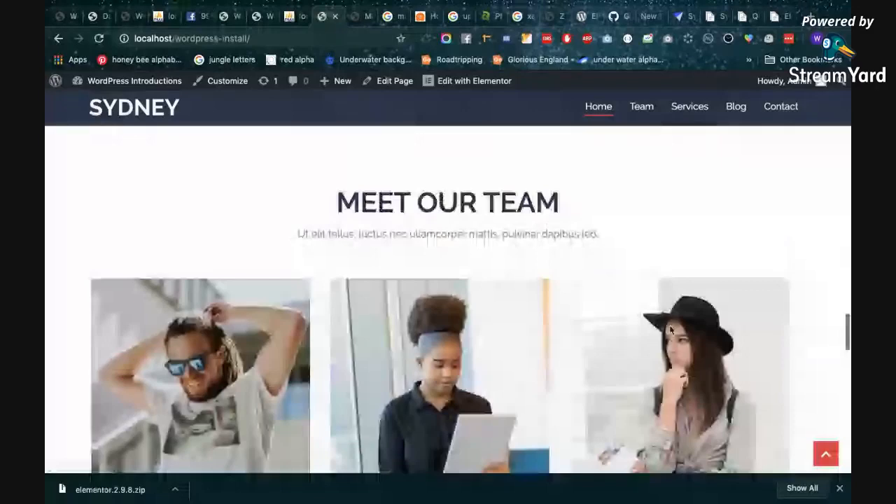
scroll(670, 329, up, 4)
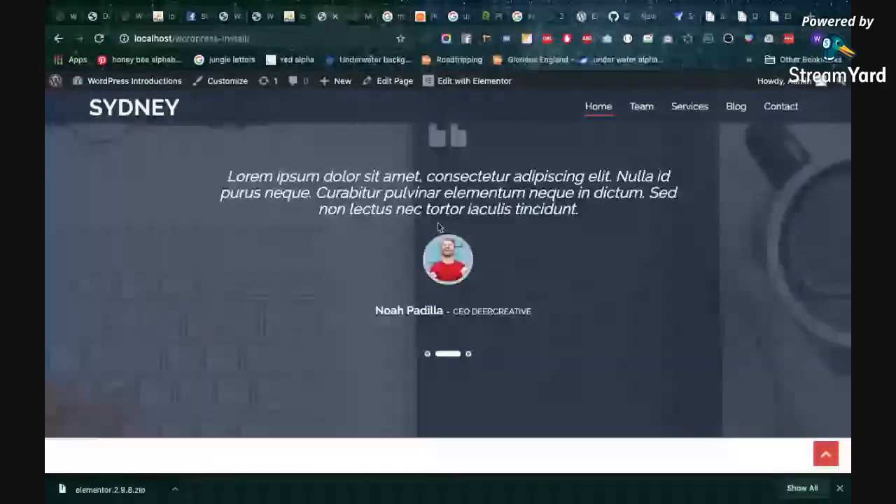
Review the rest of the homepage, including the team profiles, footer widgets, Our Work and Who We Are sections
scroll(439, 226, down, 4)
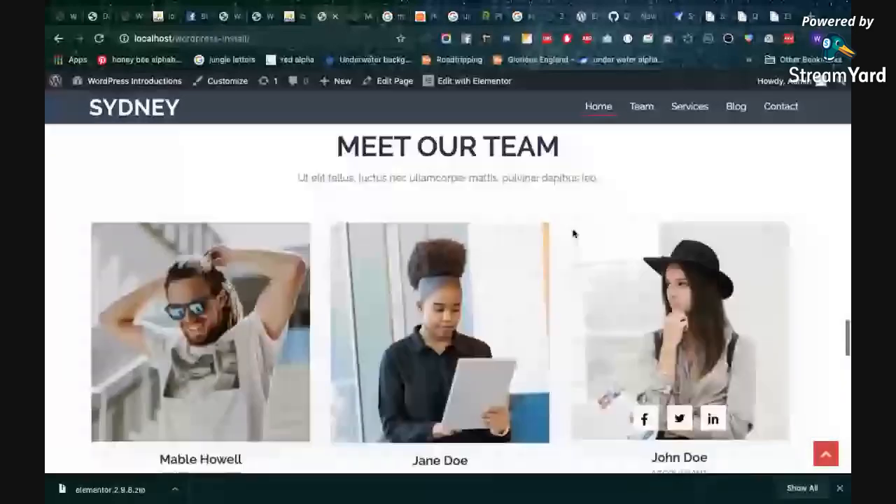
scroll(567, 315, down, 2)
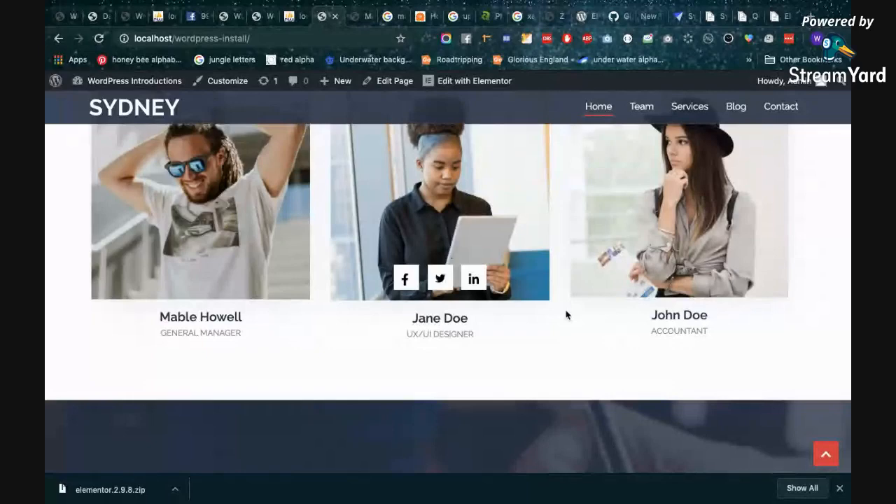
scroll(567, 315, down, 5)
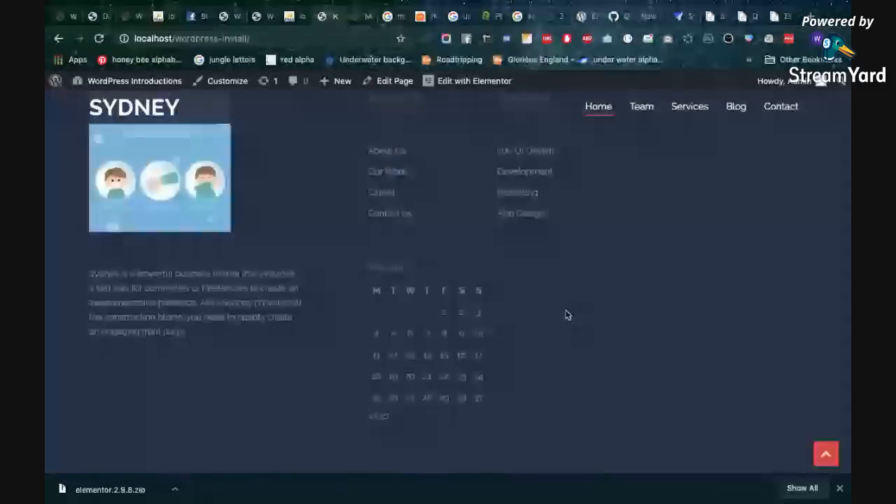
scroll(588, 194, up, 5)
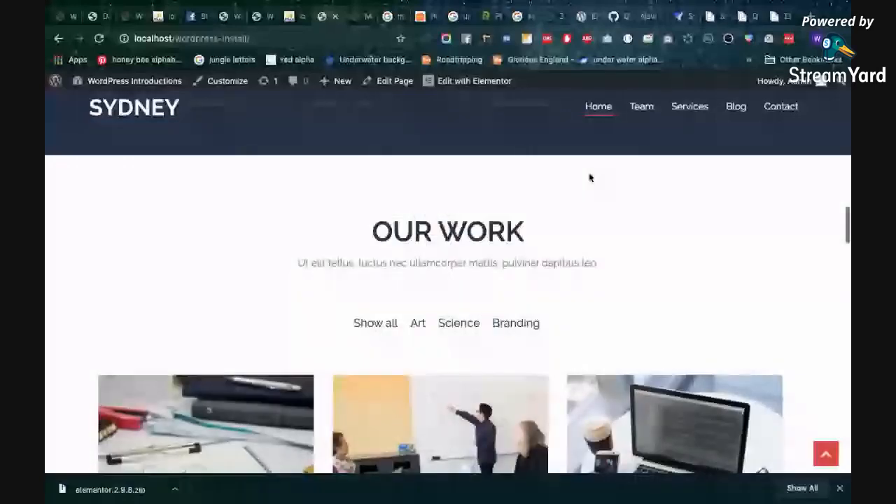
scroll(589, 177, up, 5)
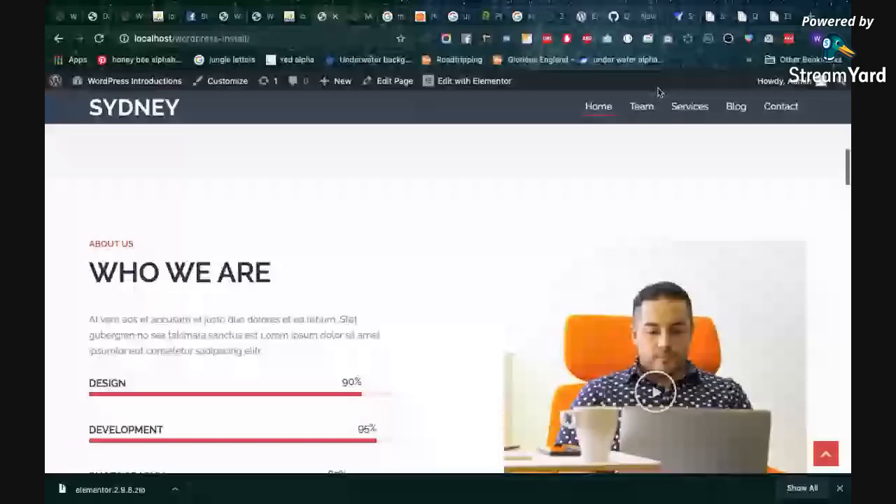
Visit the Team, Services, Blog and Contact pages, and highlight the contact form shortcode below the contact details
click(642, 106)
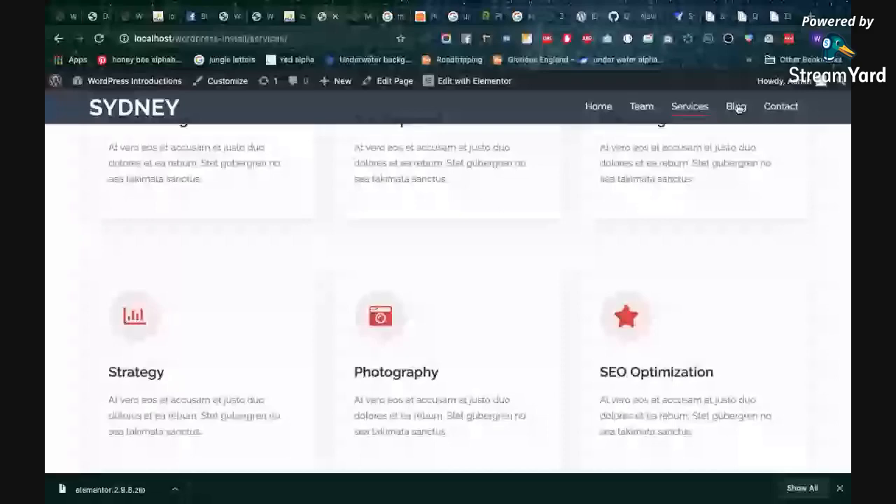
click(737, 107)
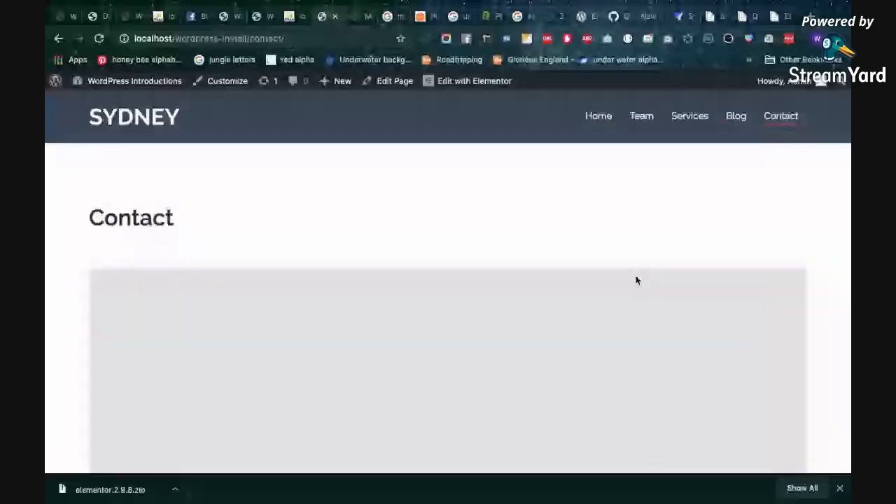
scroll(636, 280, down, 5)
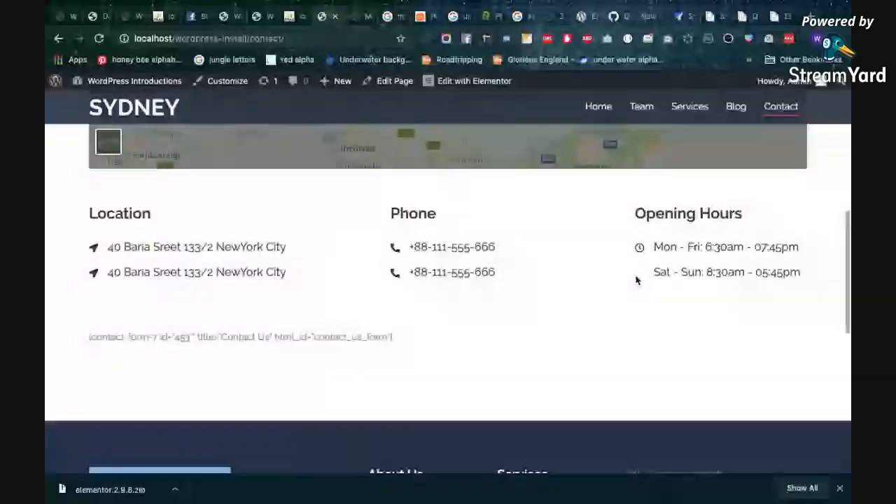
drag(88, 337, 414, 347)
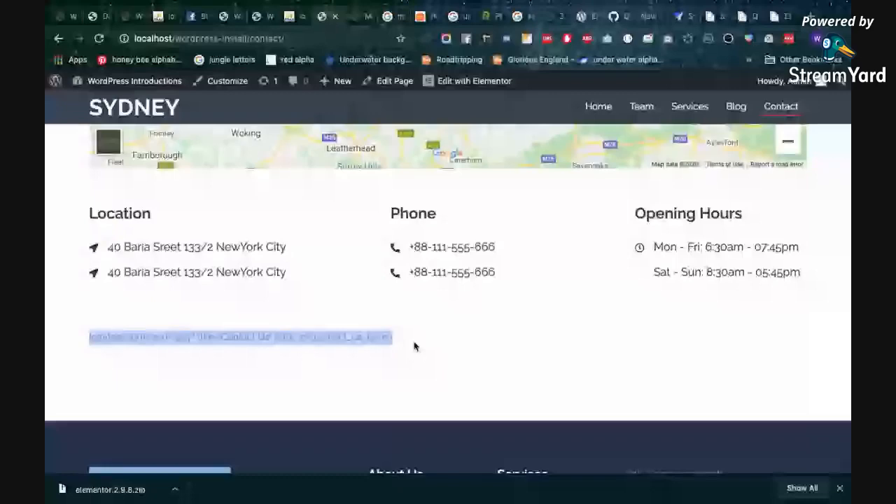
scroll(385, 280, up, 10)
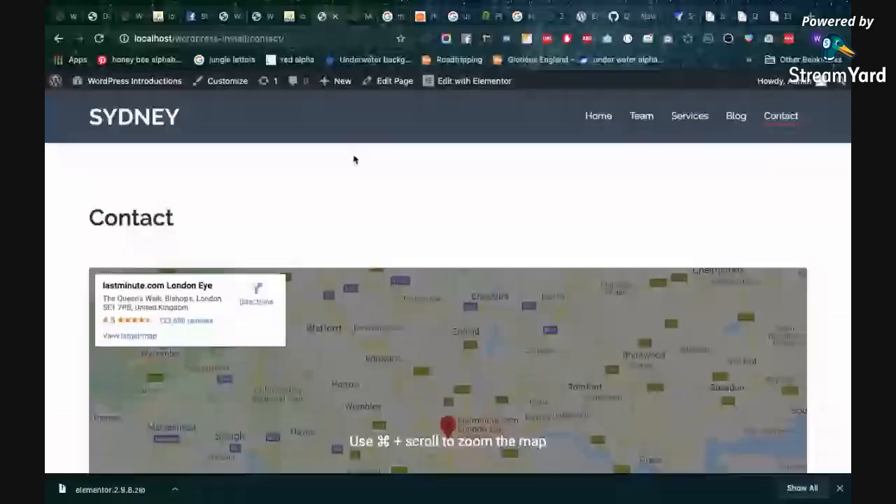
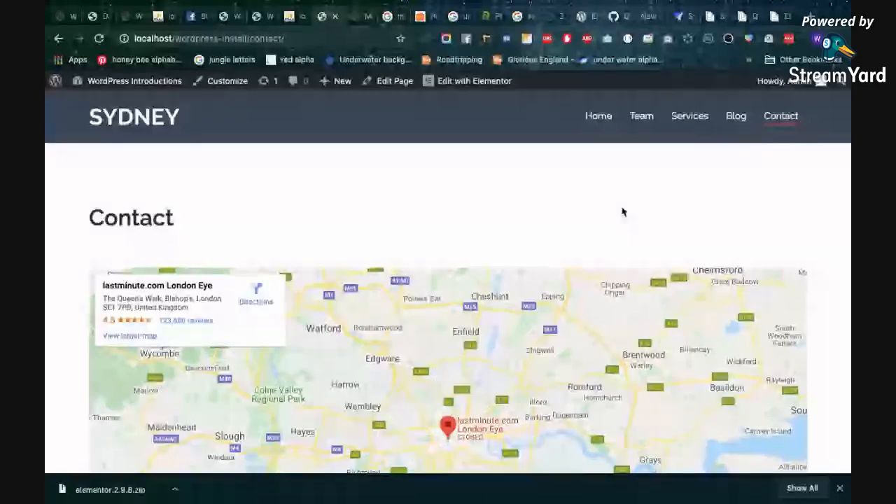
Go to the site's homepage and examine its Who We Are, Our Work, testimonial, Latest News, client logo and footer sections
mouse_move(726, 5)
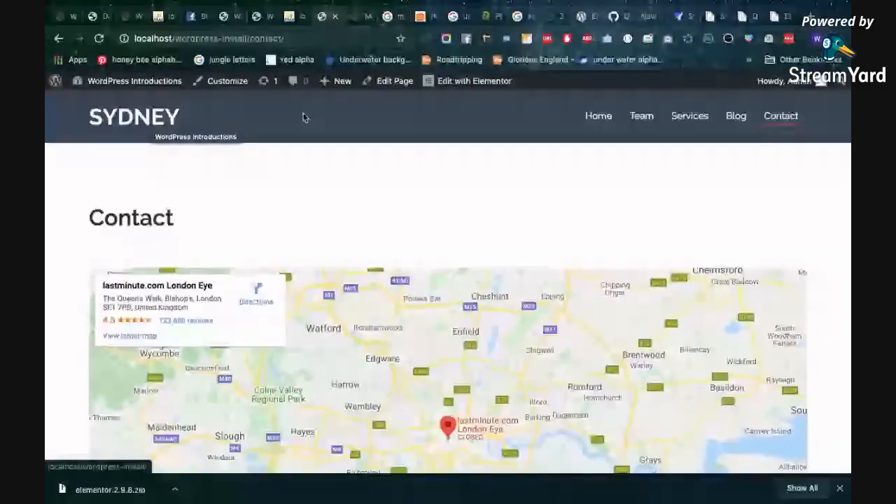
click(302, 118)
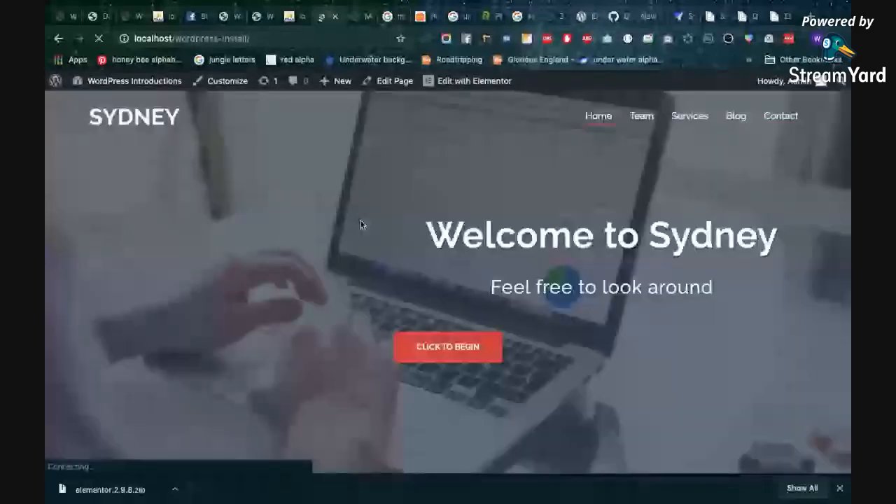
scroll(372, 266, down, 5)
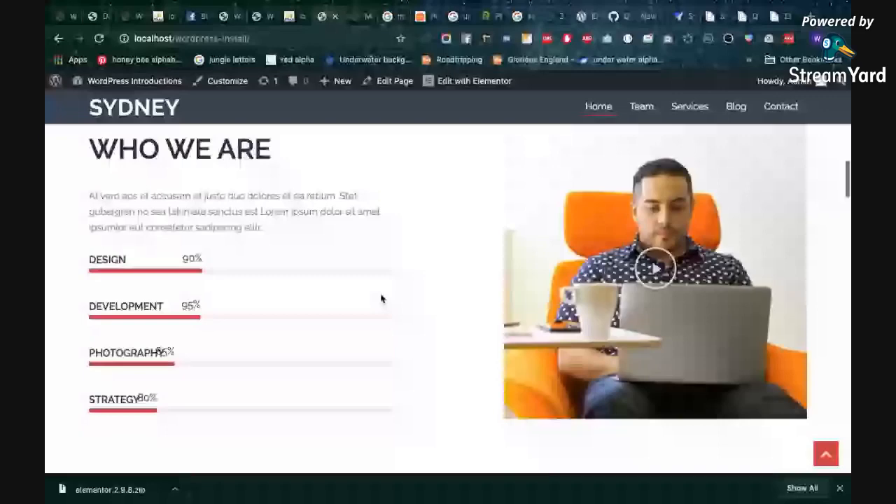
scroll(490, 348, down, 5)
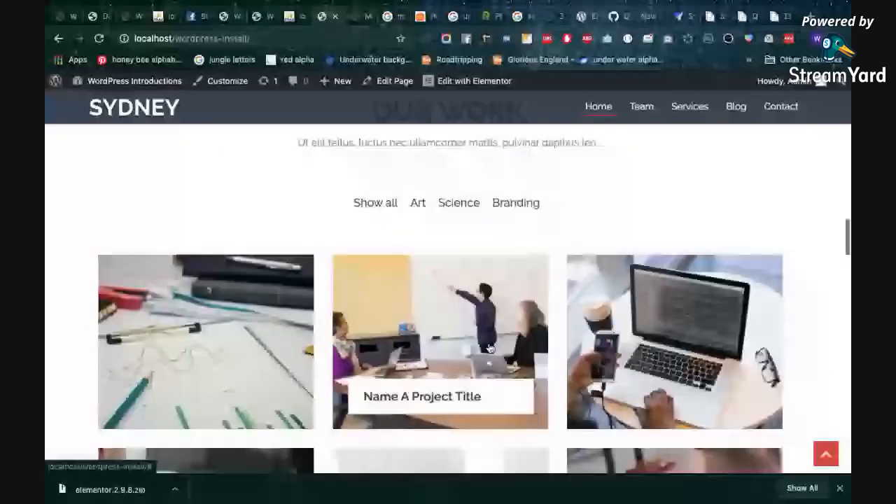
scroll(437, 316, down, 8)
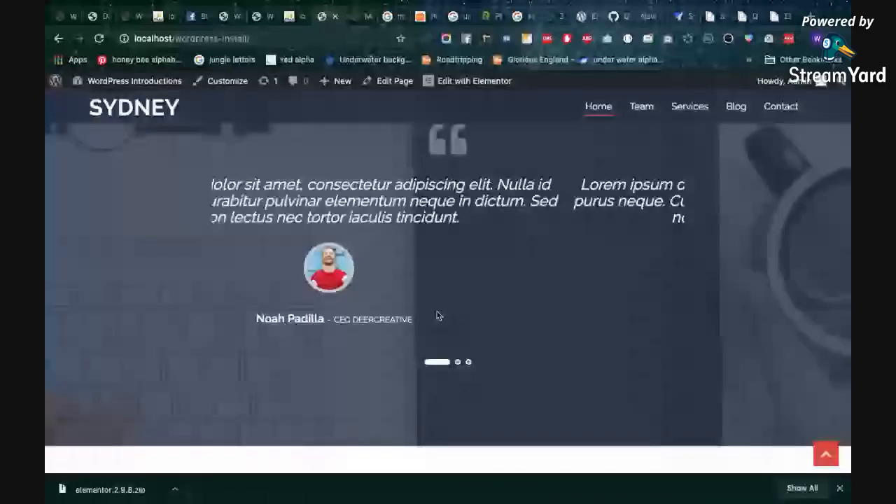
scroll(437, 316, down, 5)
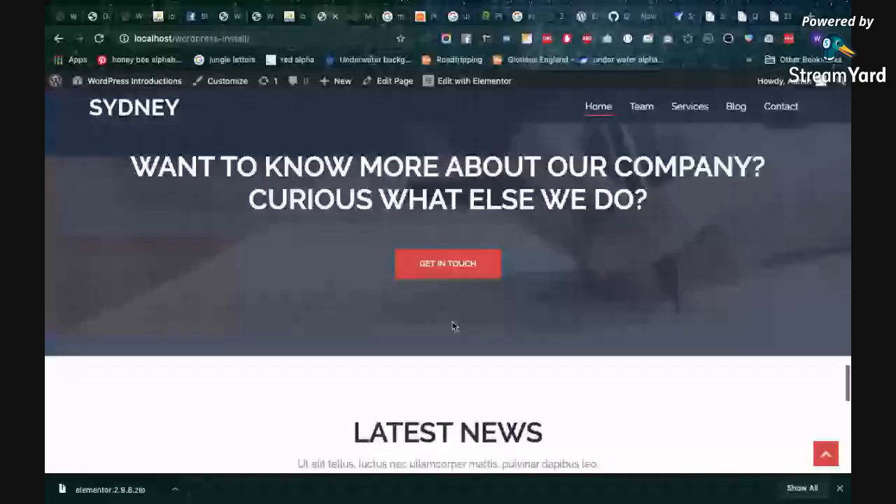
scroll(452, 325, down, 10)
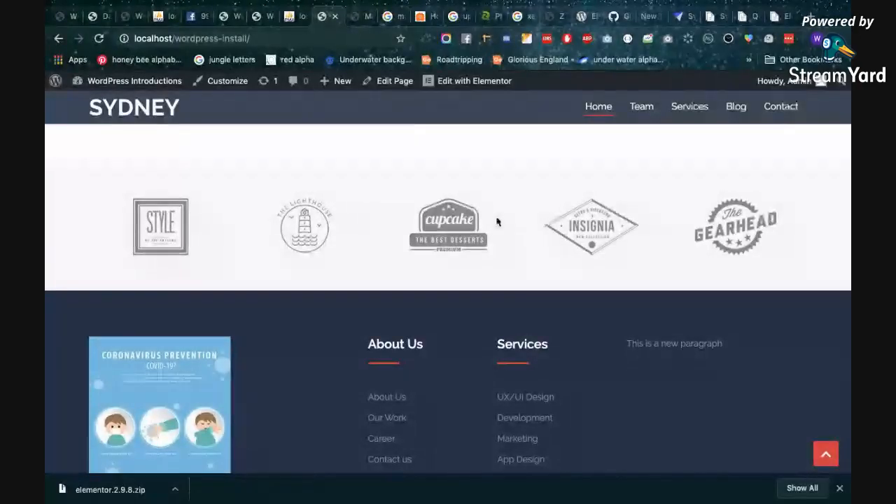
scroll(372, 299, down, 2)
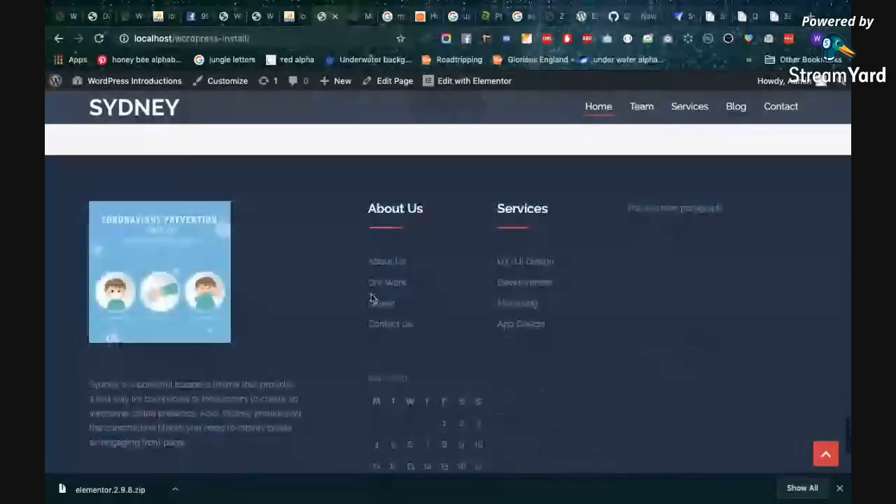
scroll(412, 342, down, 2)
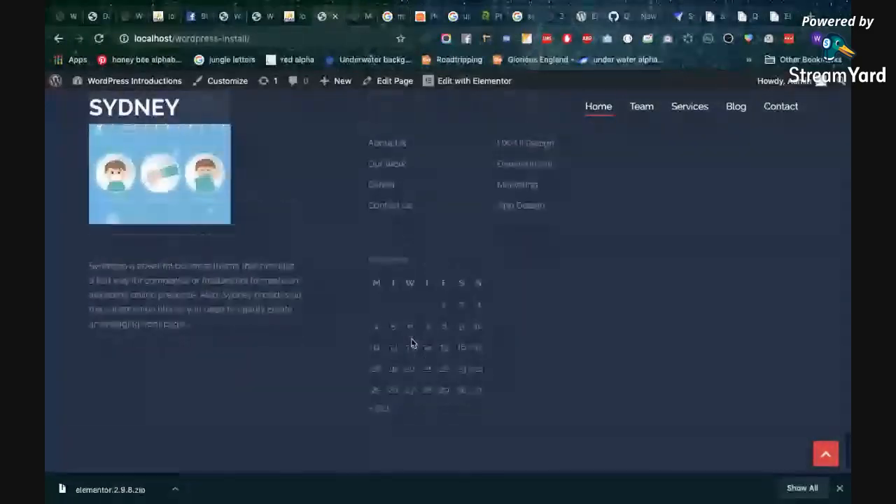
Review the homepage again from the footer widgets back through the team profiles to the Our Services section
scroll(413, 342, up, 1)
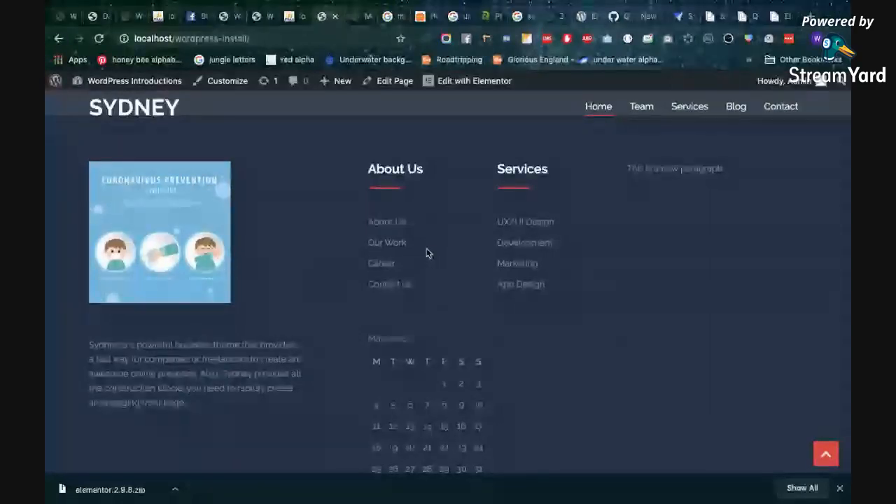
scroll(426, 247, up, 10)
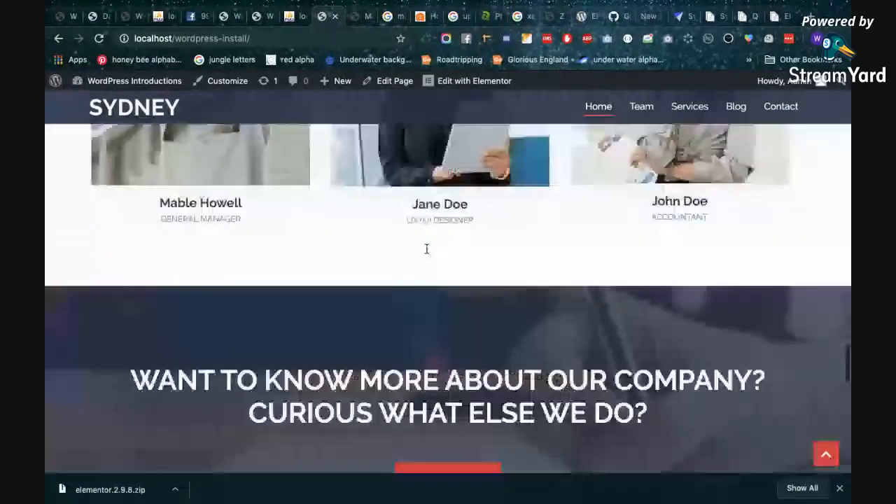
scroll(426, 249, up, 1)
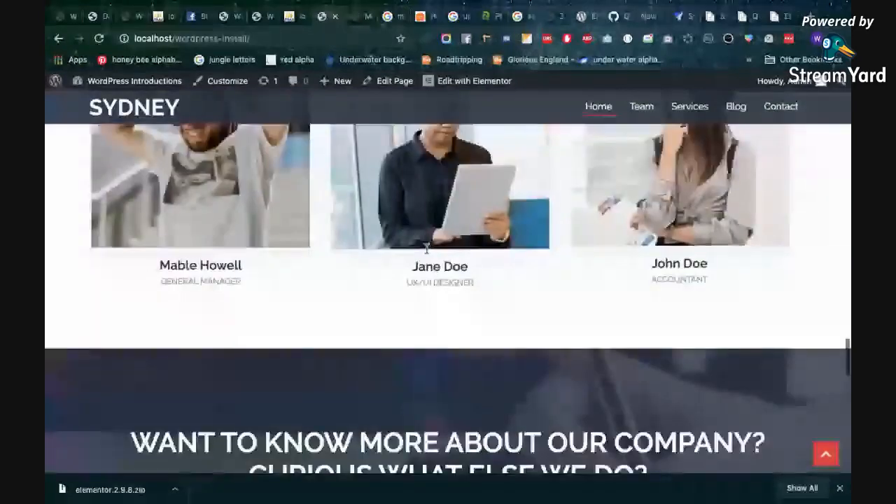
scroll(426, 248, up, 5)
scroll(427, 252, up, 1)
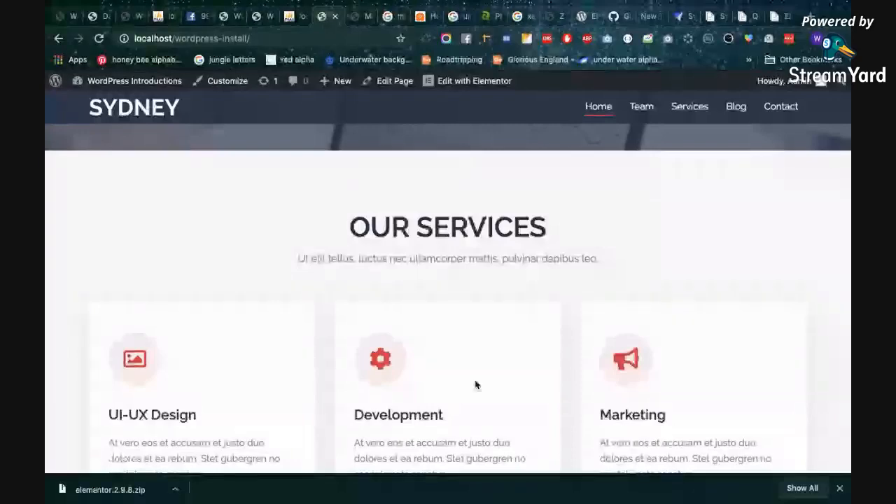
Bookmark the homepage as Attendance, and open that bookmark in a new tab by searching for its name
click(400, 39)
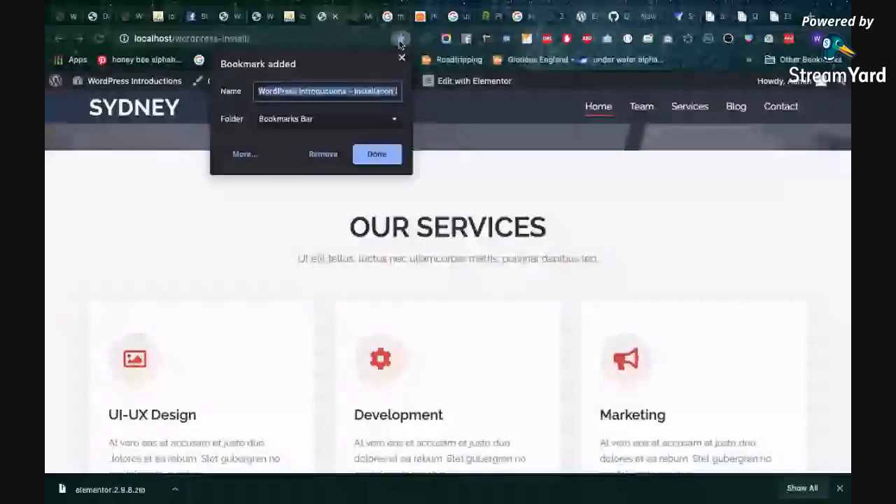
key(ctrl+t)
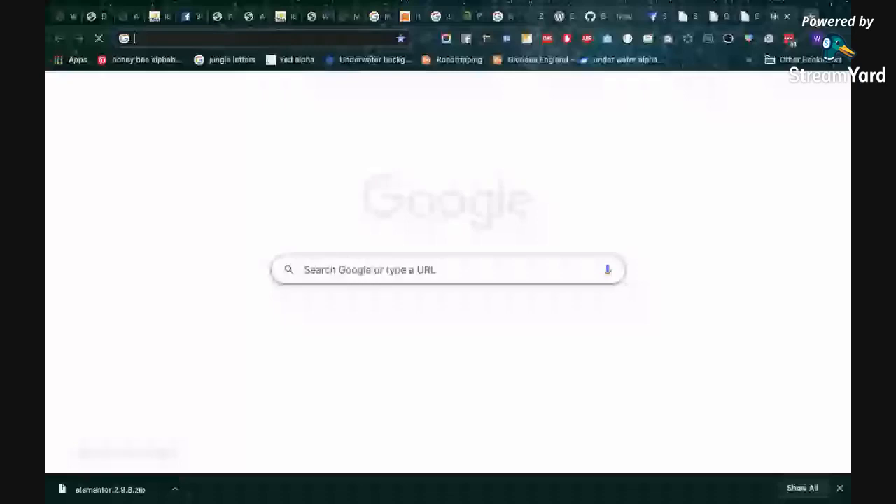
text(Att)
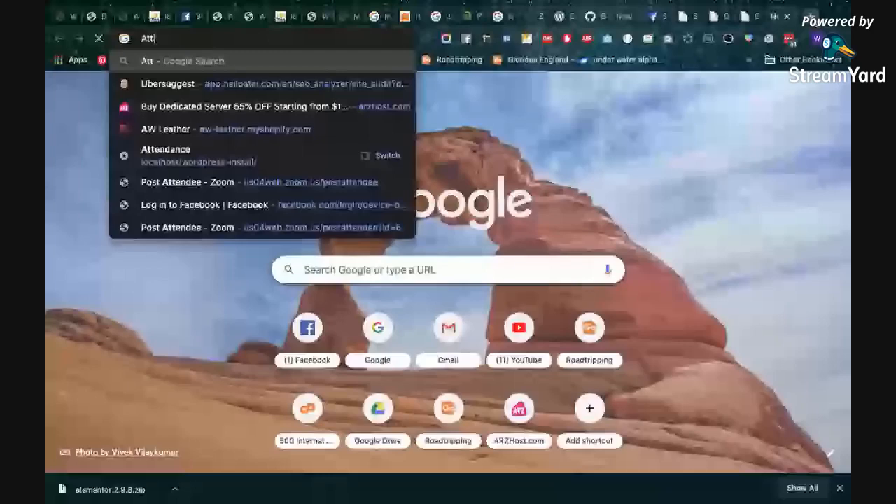
text(endance)
key(Down)
key(Down)
key(Down)
key(Down)
key(Down)
key(Down)
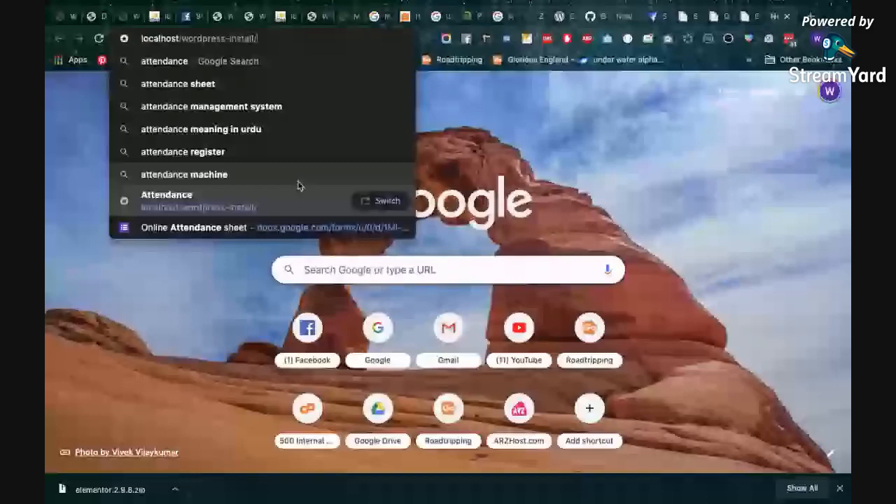
key(Return)
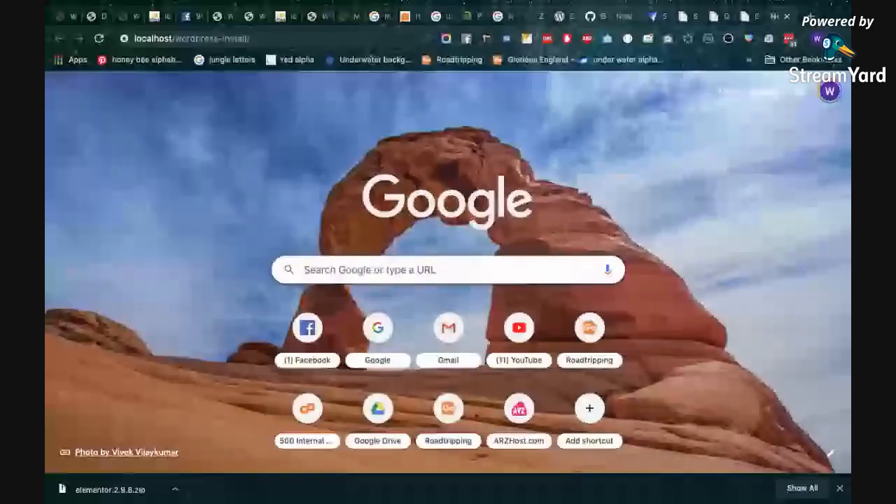